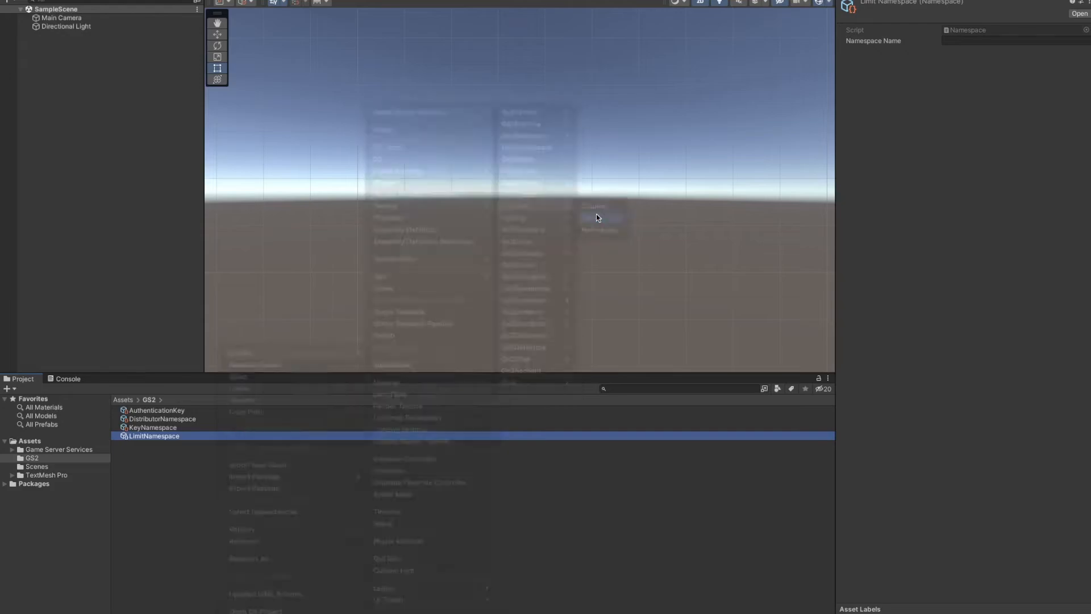
Name the new limit asset DailyLimit and create a Gs2Limit counter asset named DailyRewardsCounter
text(DailyLimit)
key(Return)
right_click(206, 458)
mouse_move(327, 356)
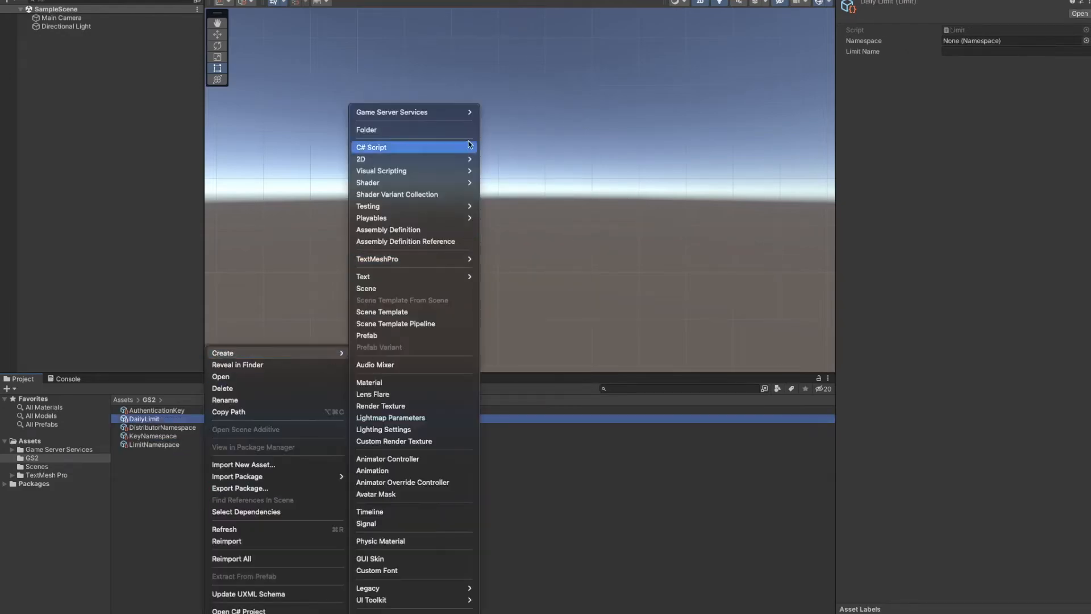
mouse_move(409, 112)
mouse_move(529, 195)
click(566, 207)
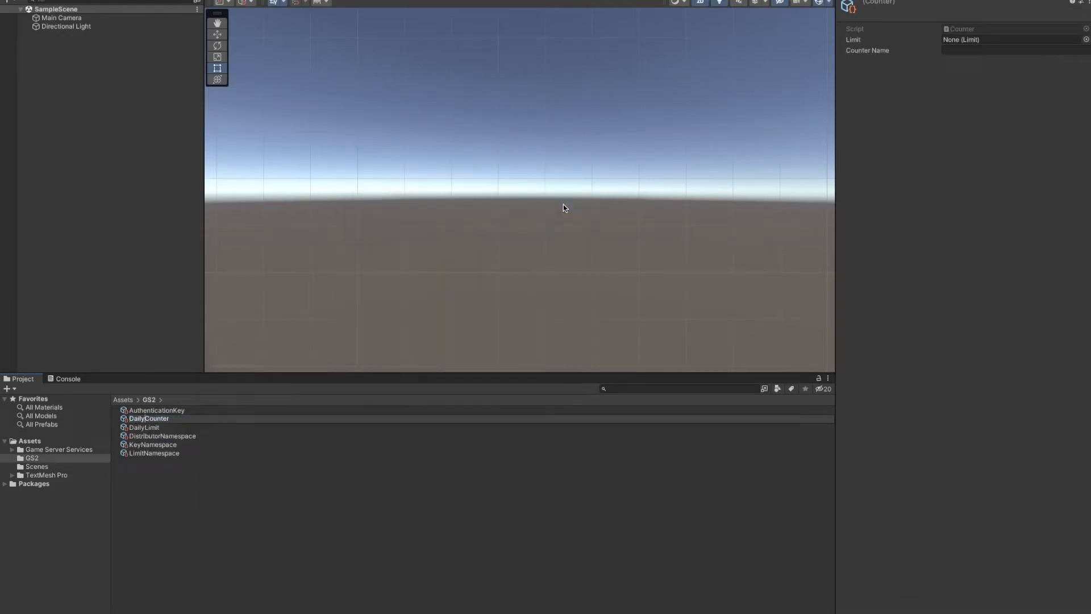
text(s)
key(Return)
Create a Gs2Account namespace asset named AccountNamespace in the GS2 folder
right_click(204, 490)
mouse_move(256, 353)
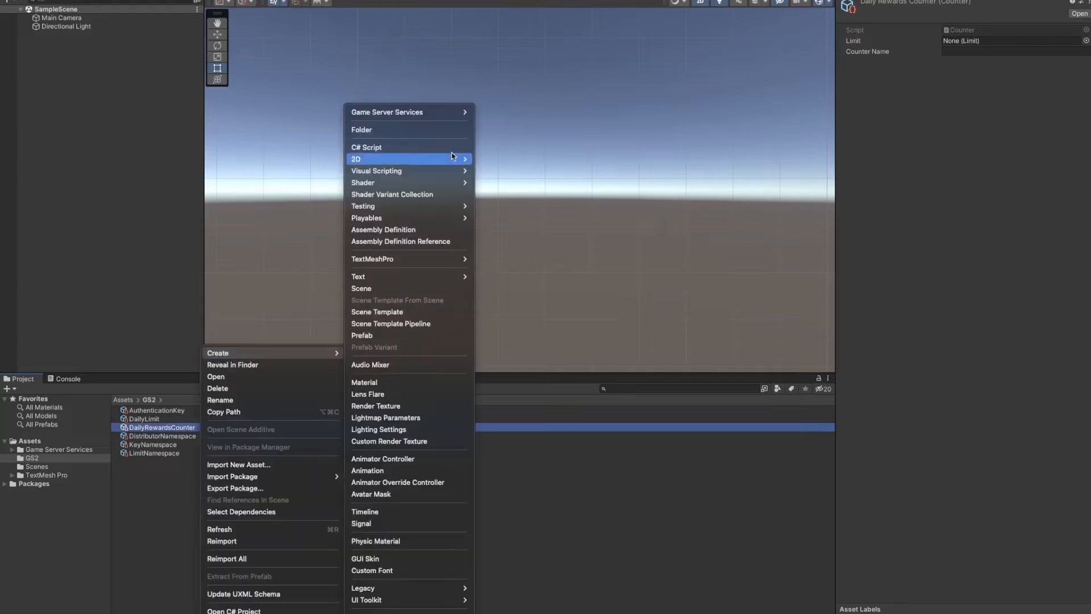
mouse_move(409, 112)
click(565, 371)
text(AccountNamespace)
key(Return)
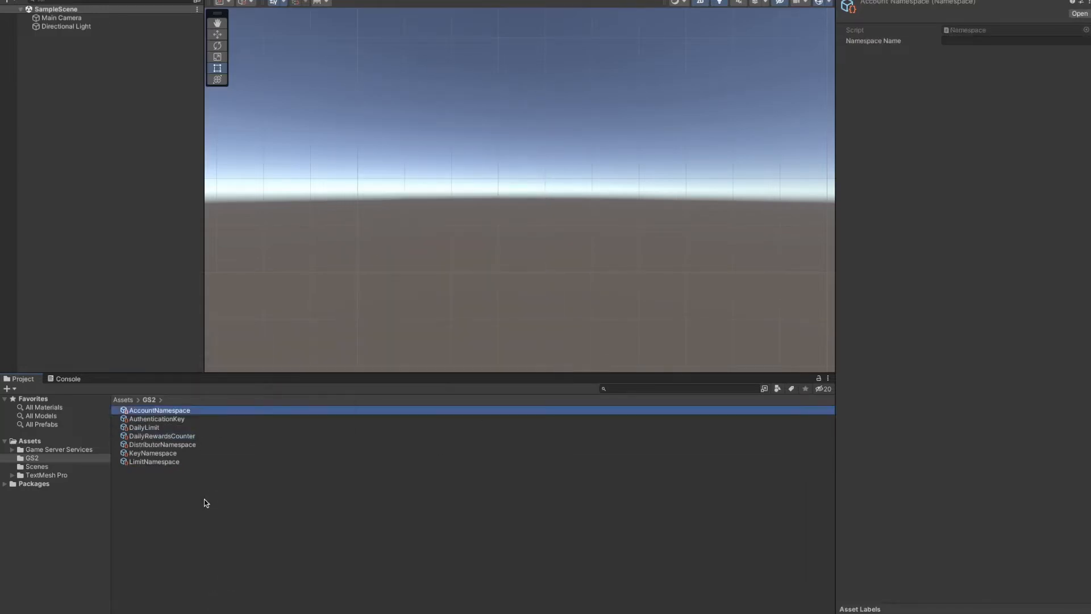
Create a Gs2Inventory namespace asset named InventoryNamespace in the GS2 folder
right_click(204, 499)
mouse_move(256, 353)
mouse_move(409, 112)
mouse_move(512, 230)
click(585, 253)
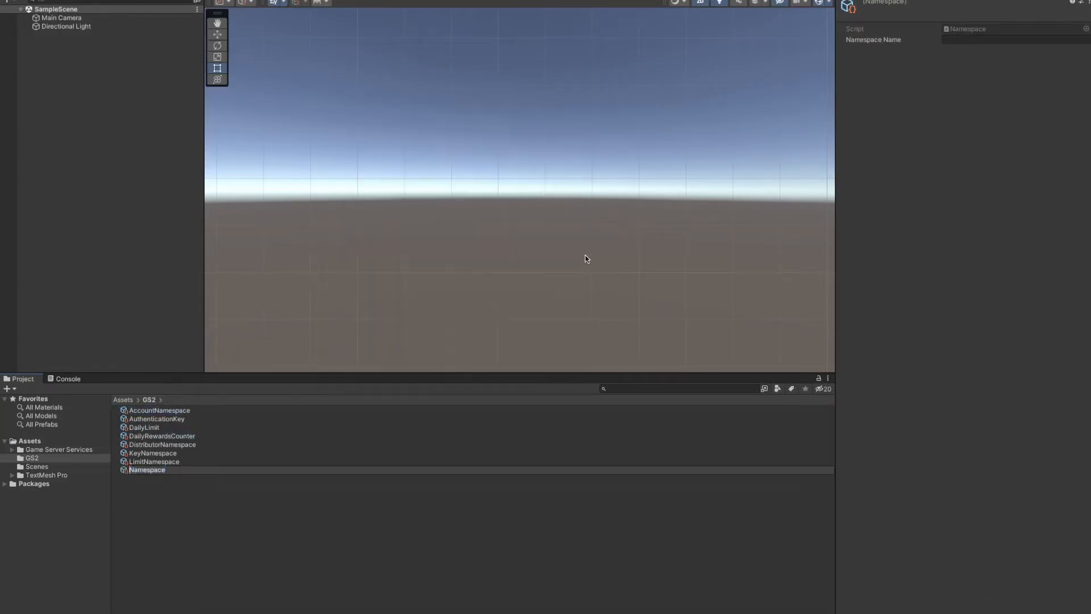
text(Inventory)
key(Return)
Create a Gs2Inventory inventory asset named BagInventory in the GS2 folder
right_click(163, 502)
mouse_move(256, 353)
mouse_move(397, 112)
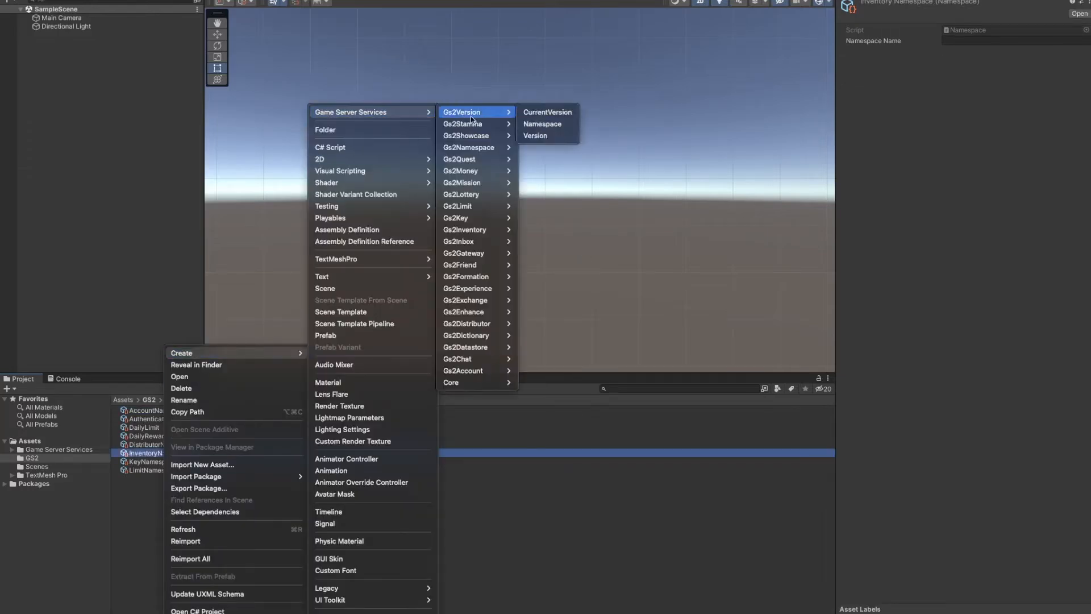
click(534, 231)
text(Bag)
key(Return)
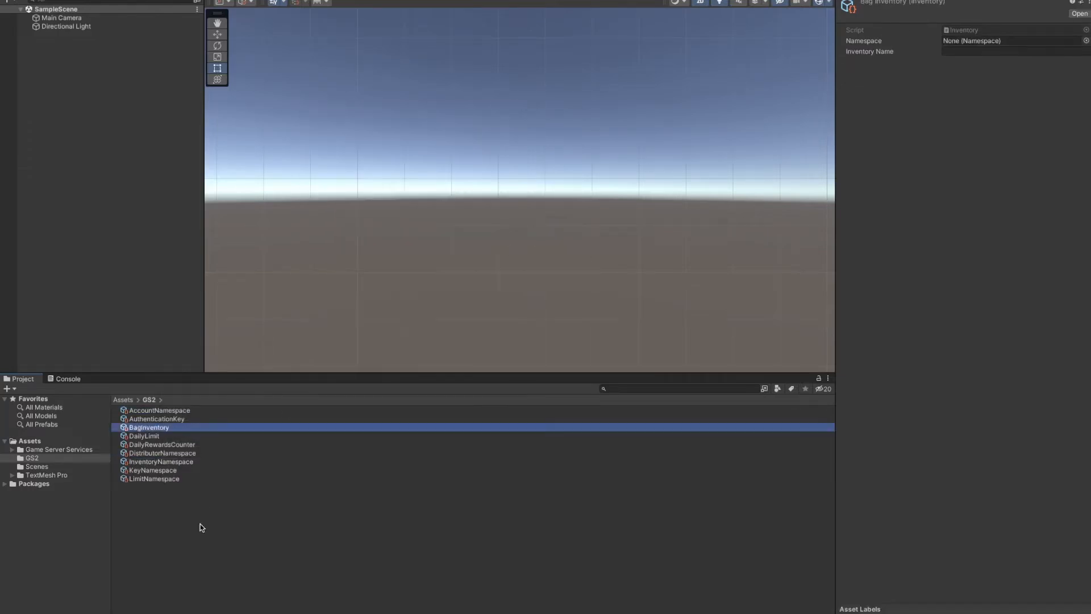
Create a Gs2Inventory item asset named PotionItem in the GS2 folder
right_click(201, 524)
mouse_move(255, 353)
mouse_move(398, 112)
mouse_move(526, 187)
mouse_move(503, 230)
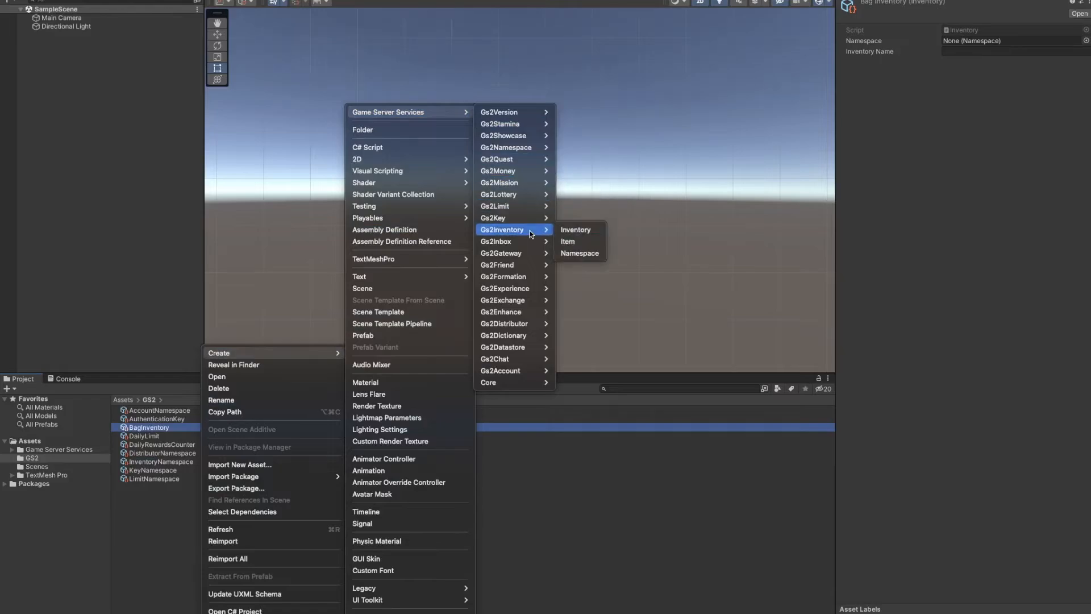
click(576, 241)
text(Potion)
key(Return)
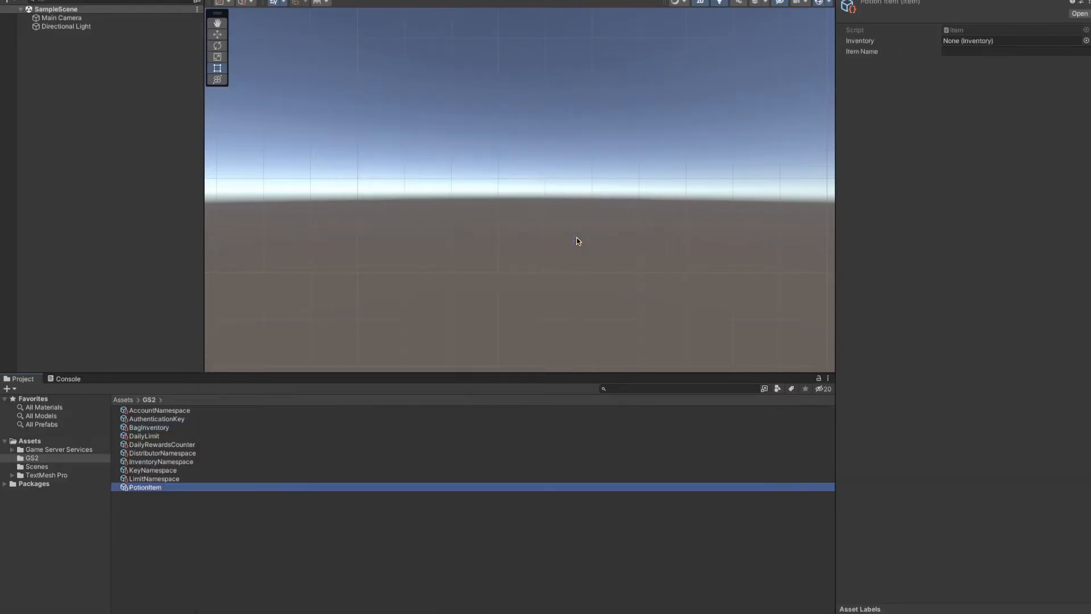
Fill in the namespace name of AccountNamespace and set the key name of the AuthenticationKey asset to AuthenticationKey
click(201, 410)
click(997, 42)
click(206, 418)
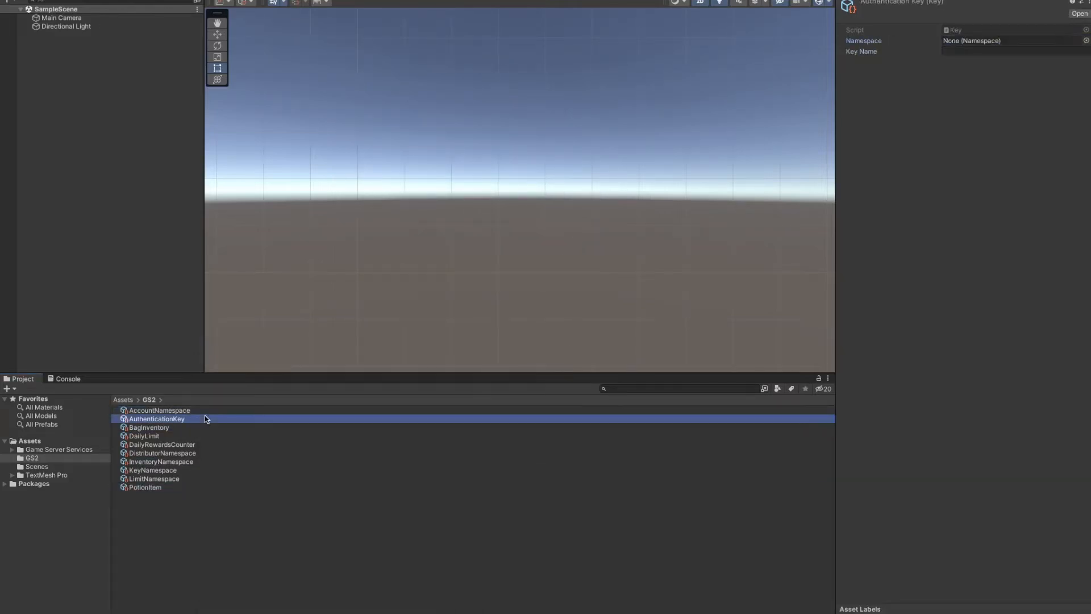
click(1023, 51)
text(Authentication)
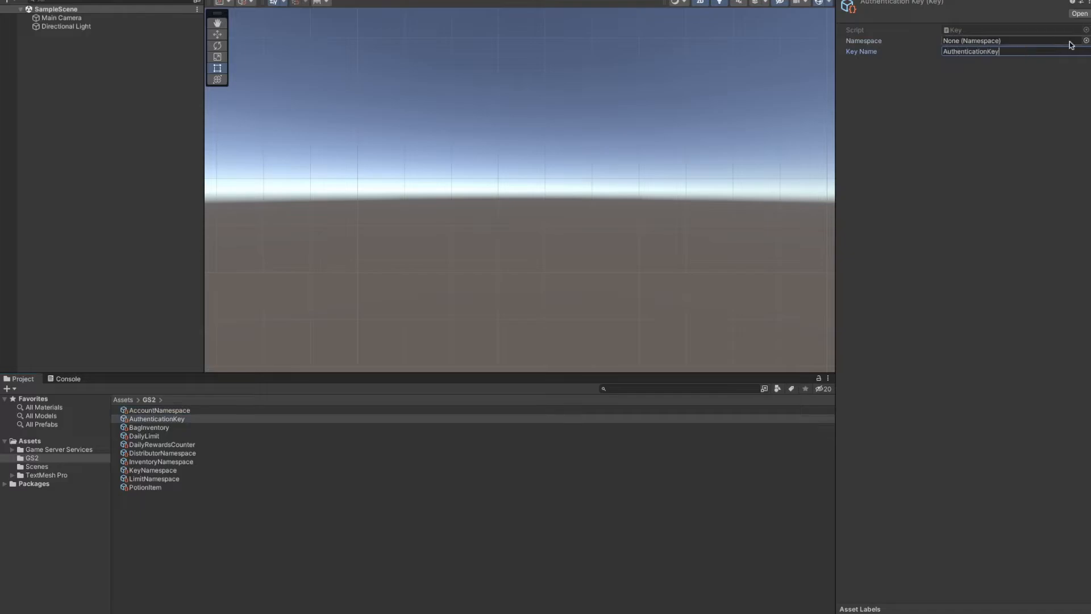
Set the inventory name of BagInventory to Bag and assign its namespace asset
click(149, 427)
click(998, 51)
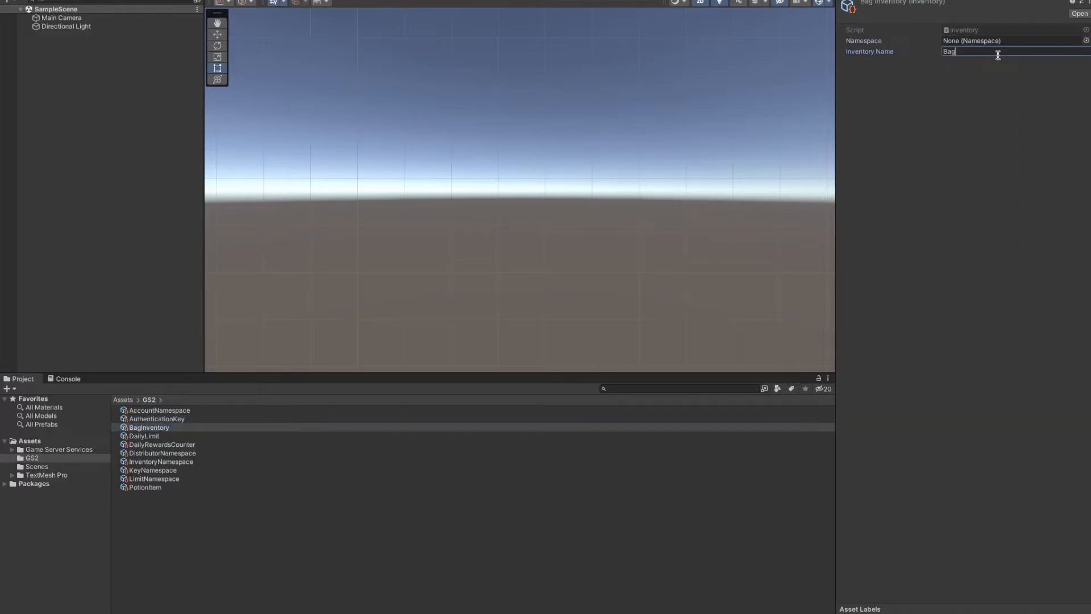
text(Bag)
click(1086, 41)
double_click(1043, 77)
Set the limit name of DailyLimit to Daily and assign its namespace asset
click(180, 436)
click(991, 52)
text(Daily)
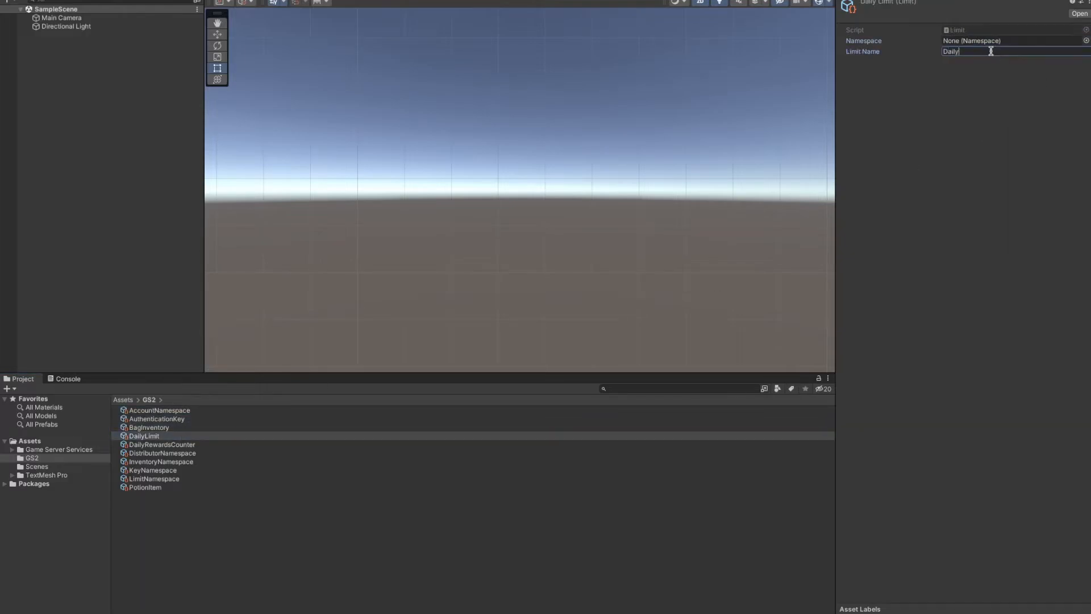
click(1086, 40)
double_click(1046, 79)
Set the counter name of DailyRewardsCounter to DailyRewards and assign its limit asset
click(194, 444)
click(977, 51)
text(DailyRewards)
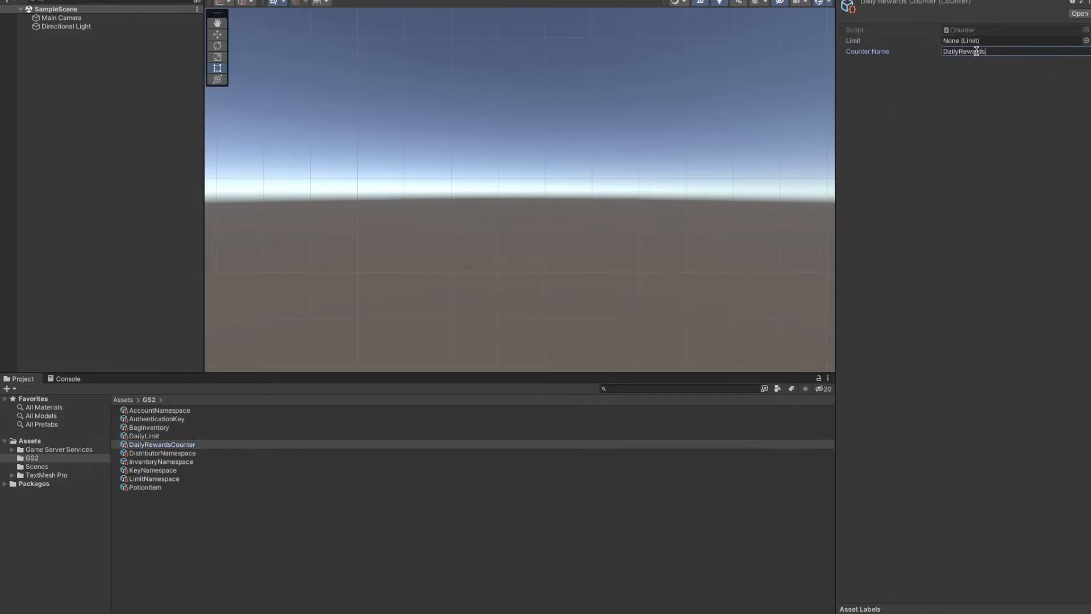
click(1087, 41)
double_click(1045, 79)
Set the namespace name of DistributorNamespace to Distributor and fill in the namespace name of InventoryNamespace
click(162, 453)
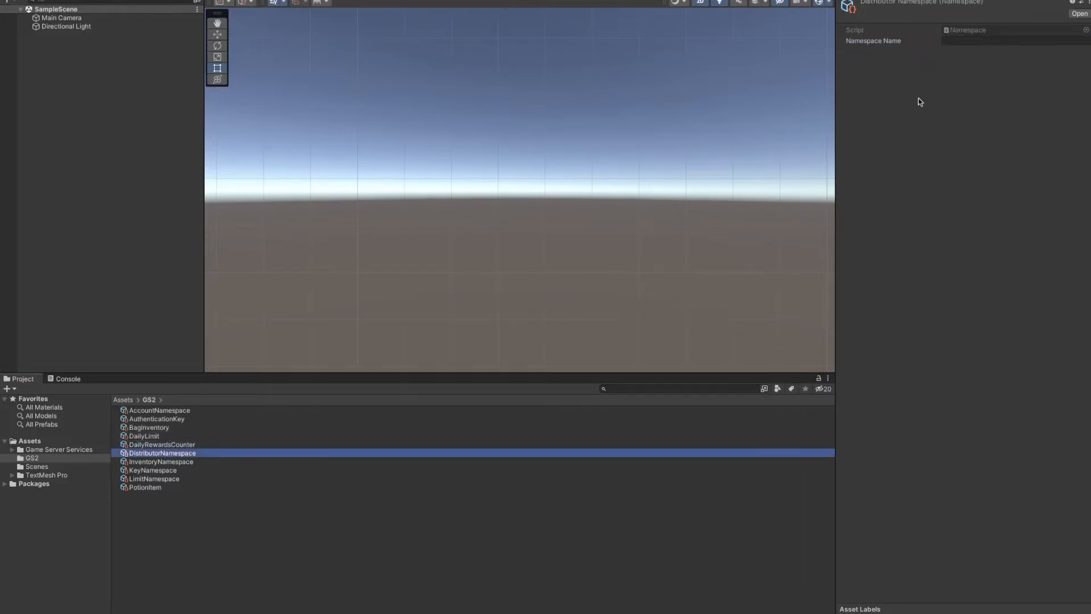
click(1017, 41)
text(Distributor)
click(173, 461)
click(970, 41)
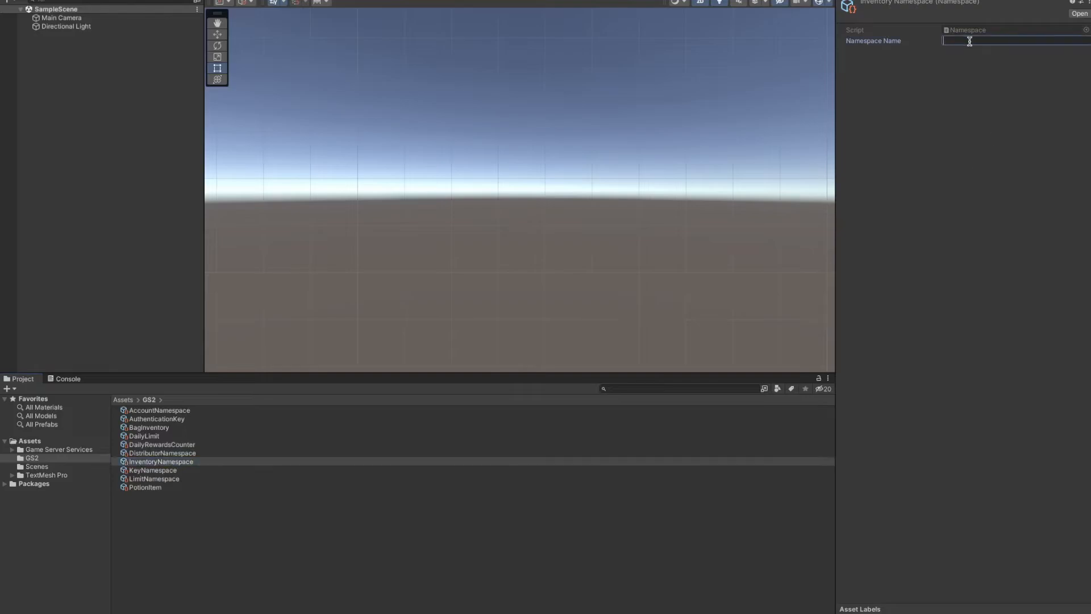
Set the namespace name of KeyNamespace to Key and that of LimitNamespace to Limit
click(142, 470)
click(978, 42)
text(Key)
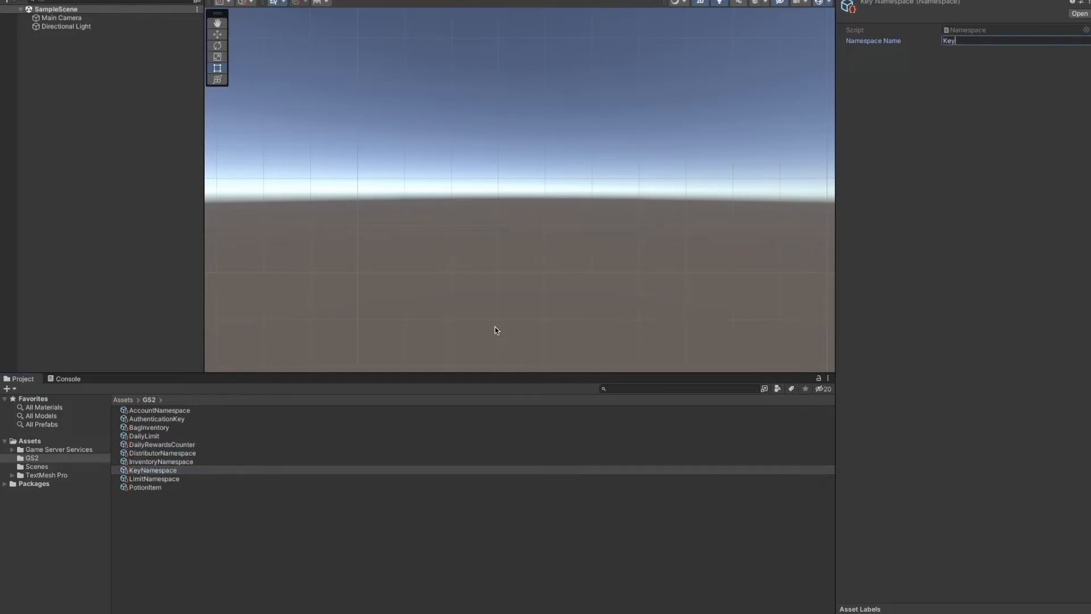
click(455, 478)
click(967, 41)
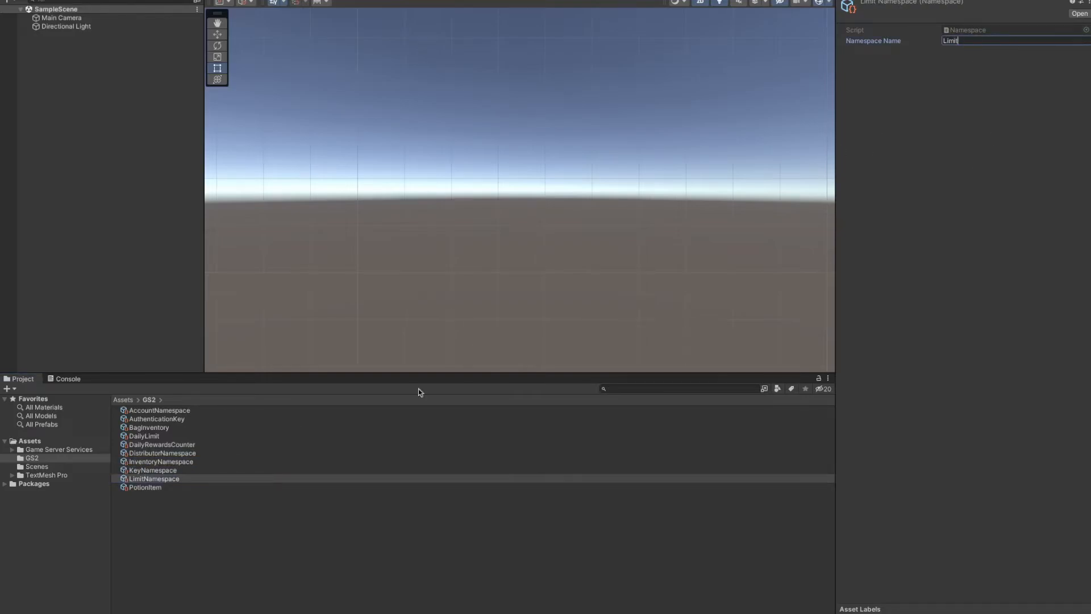
Assign BagInventory as the inventory of PotionItem and fill in its item name
click(148, 490)
click(1086, 41)
double_click(1030, 77)
click(976, 54)
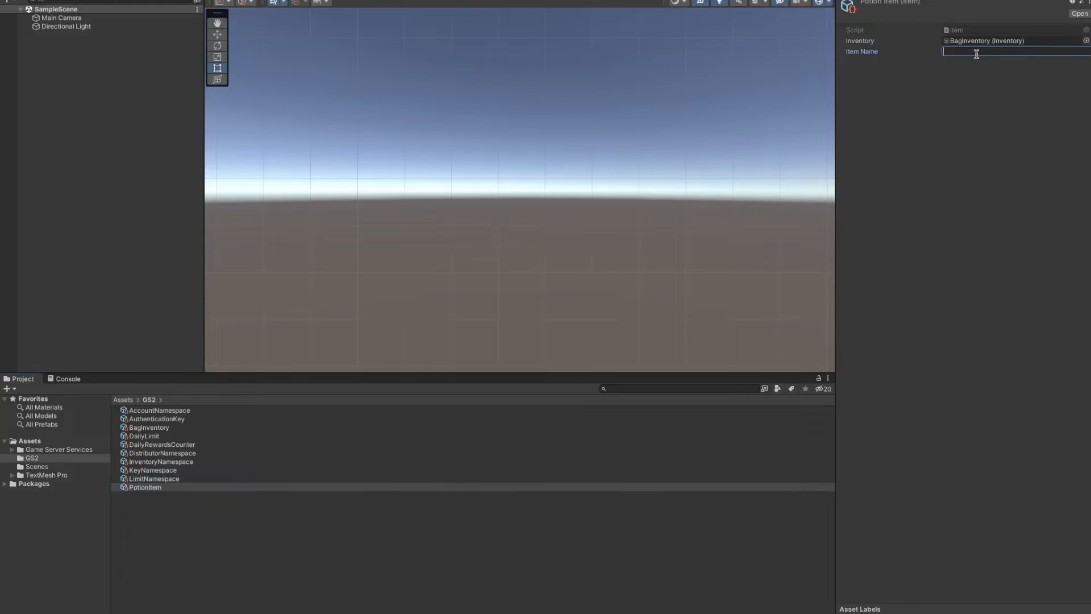
Create a Gs2Exchange namespace asset named ExchangeNamespace and set its namespace name to exchange
right_click(166, 525)
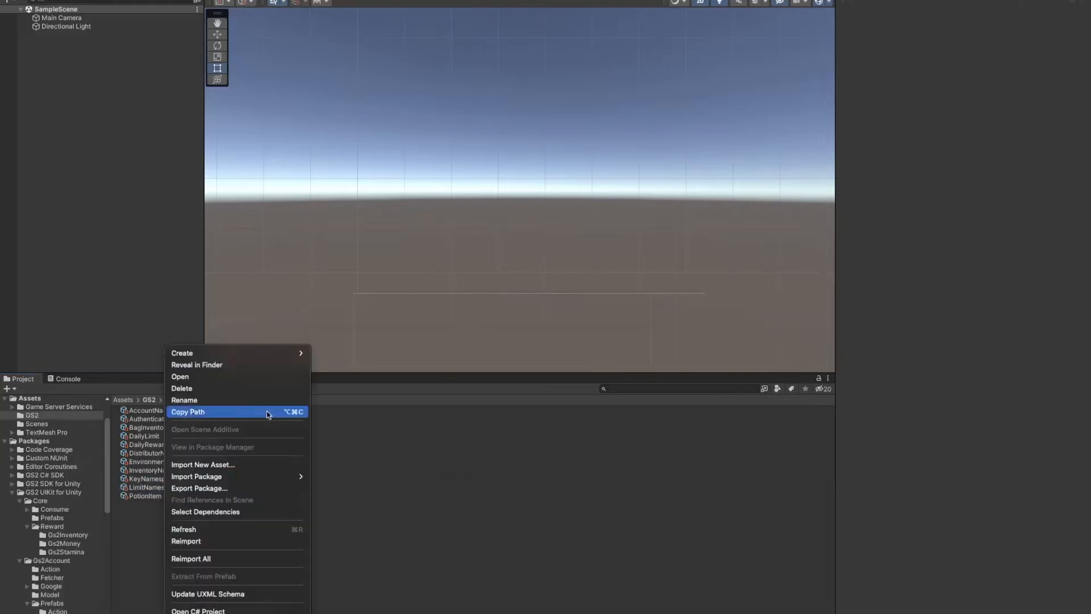
mouse_move(279, 353)
mouse_move(378, 228)
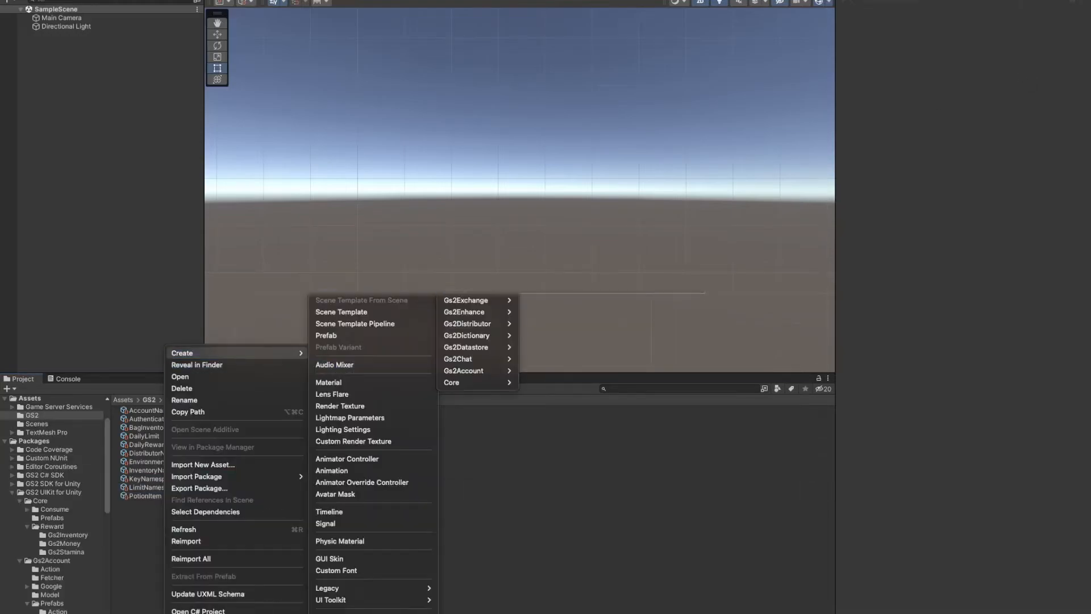
mouse_move(482, 301)
click(529, 303)
key(Return)
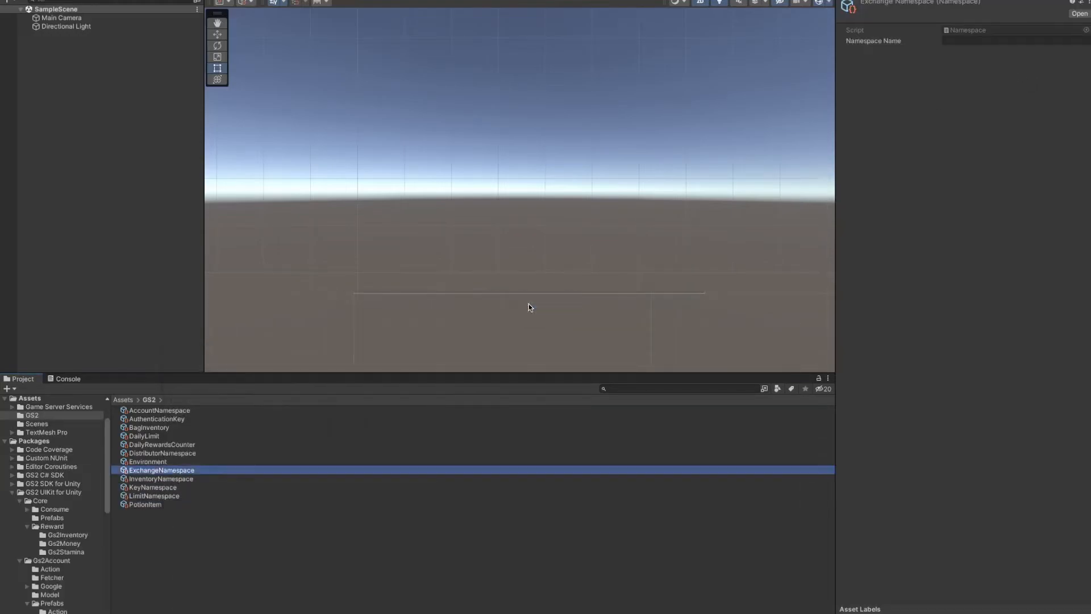
click(980, 41)
text(exchange)
Create a Gs2Exchange rate asset named for the daily rewards and assign its namespace asset
click(268, 562)
right_click(268, 562)
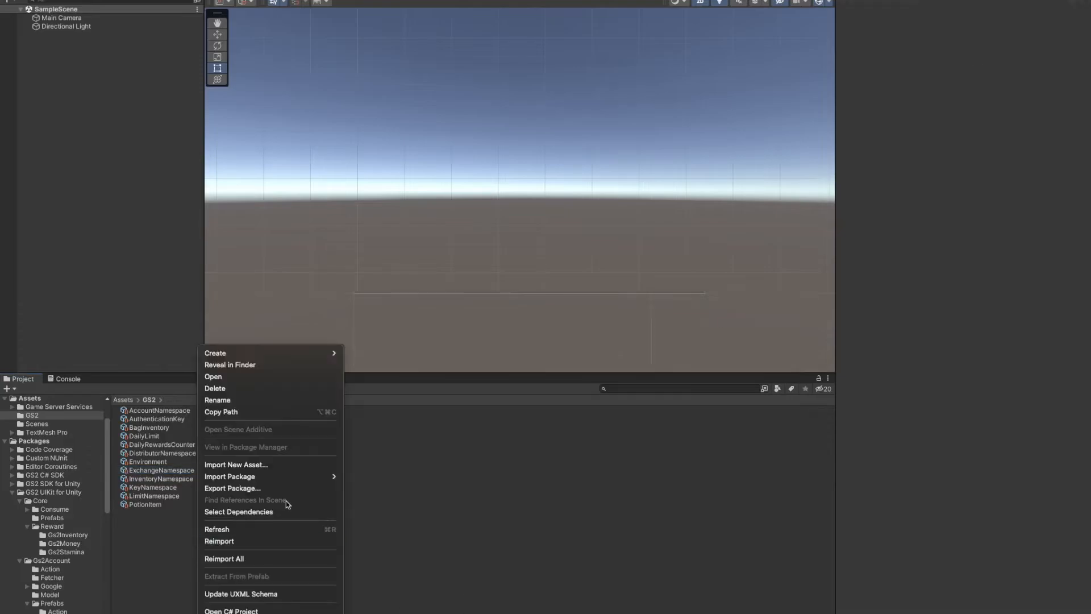
mouse_move(284, 353)
mouse_move(380, 227)
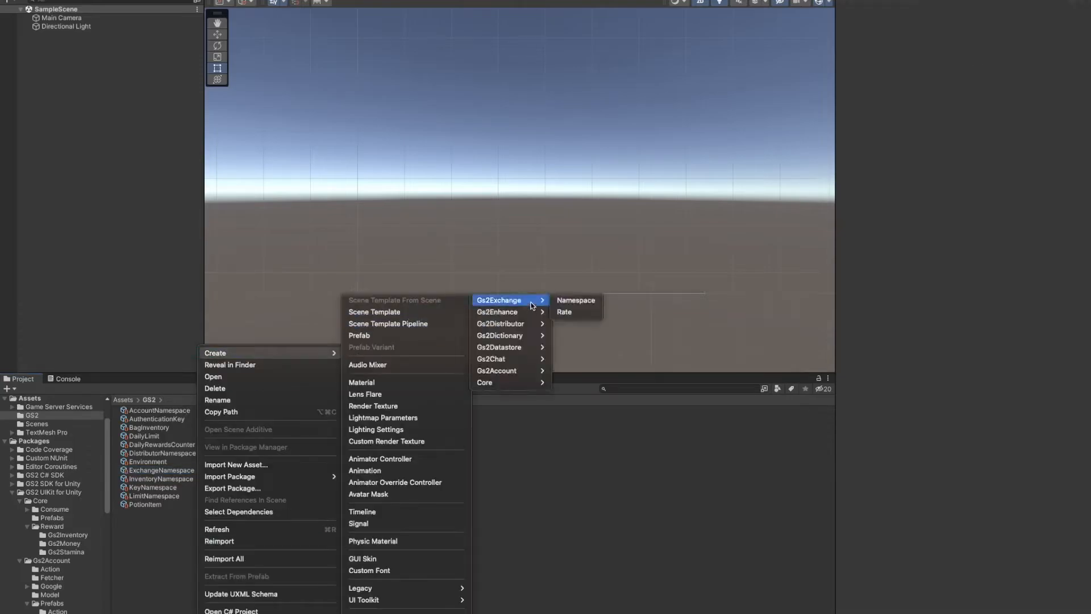
mouse_move(529, 302)
click(565, 302)
key(Left)
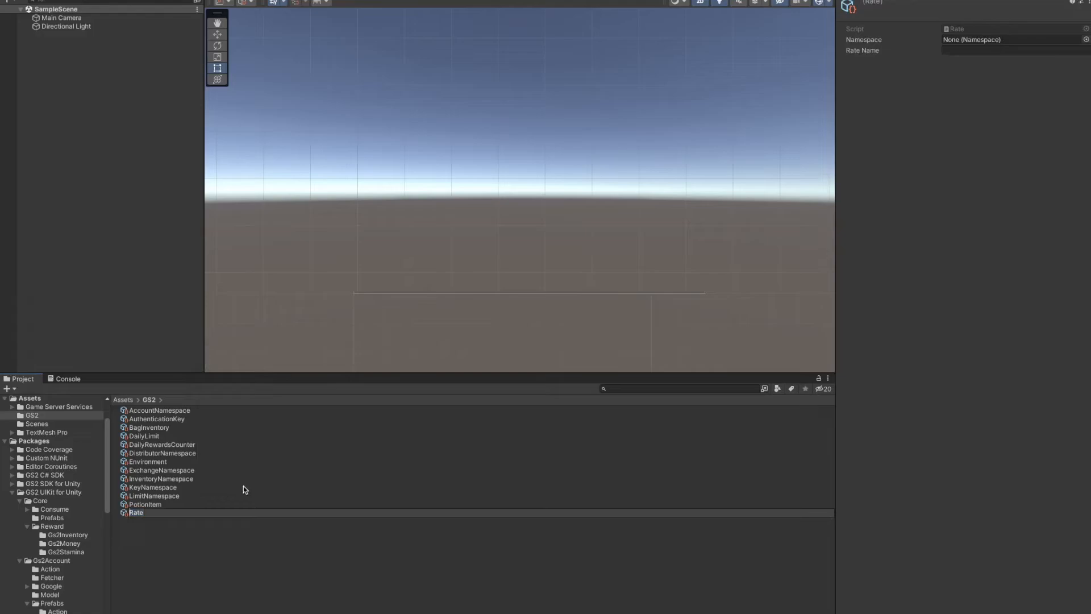
text(DailyRew)
key(Return)
click(1086, 39)
double_click(1018, 73)
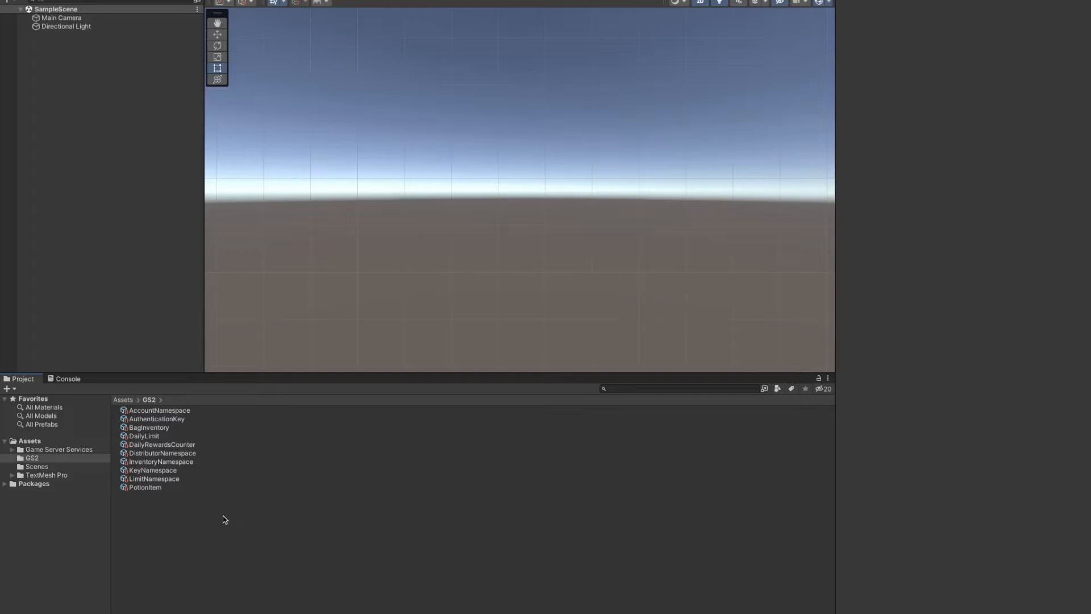
Place the Gs2ClientHolder and Gs2AccountAutoLogin prefabs from the GS2 UIKit for Unity package in SampleScene
click(4, 484)
scroll(15, 506, down, 3)
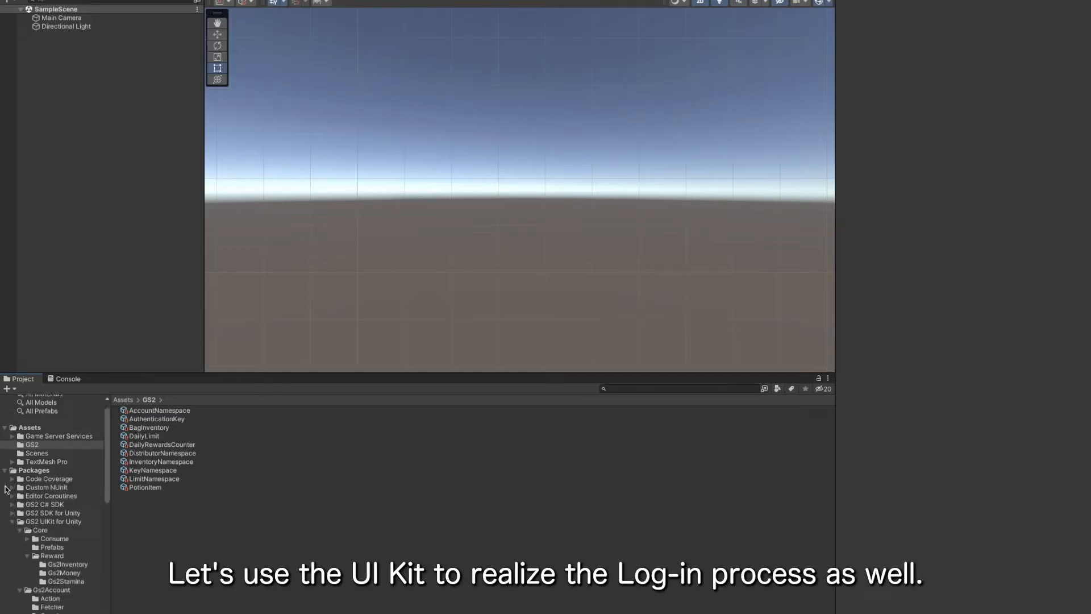
click(43, 501)
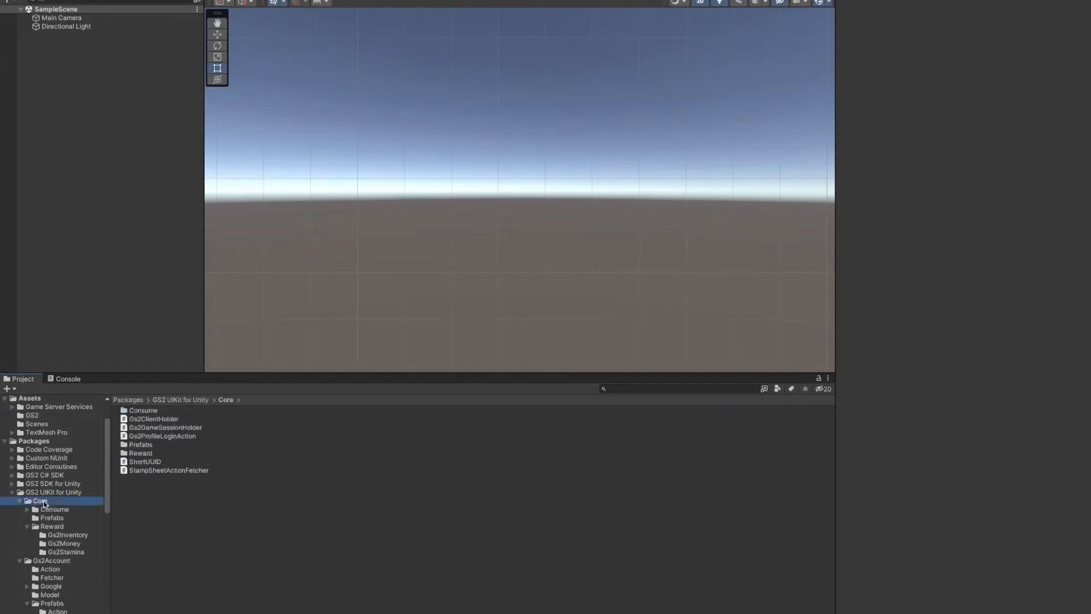
click(50, 519)
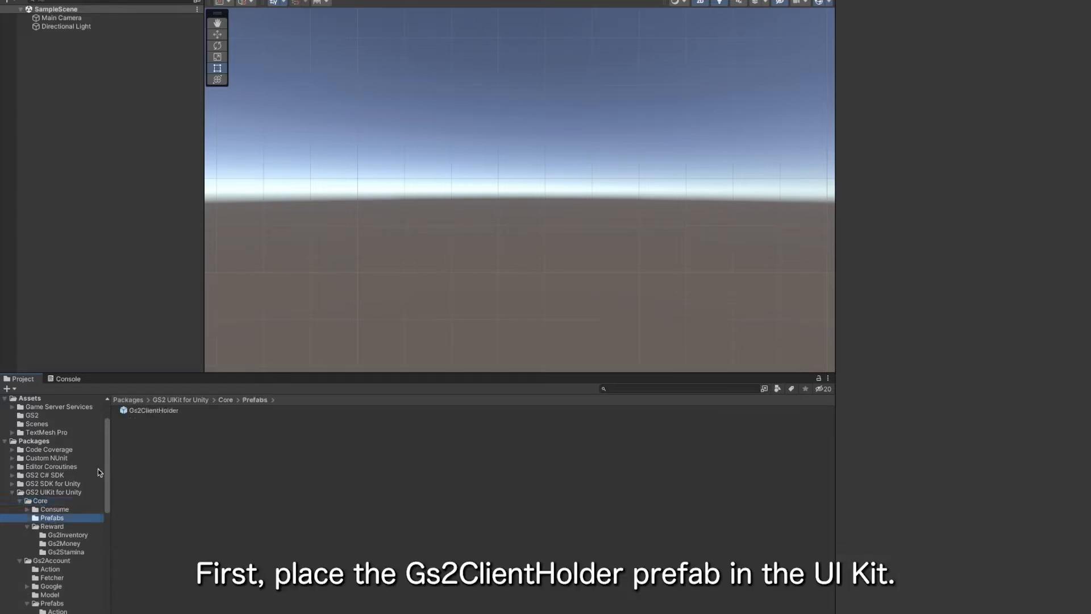
drag(151, 408, 133, 316)
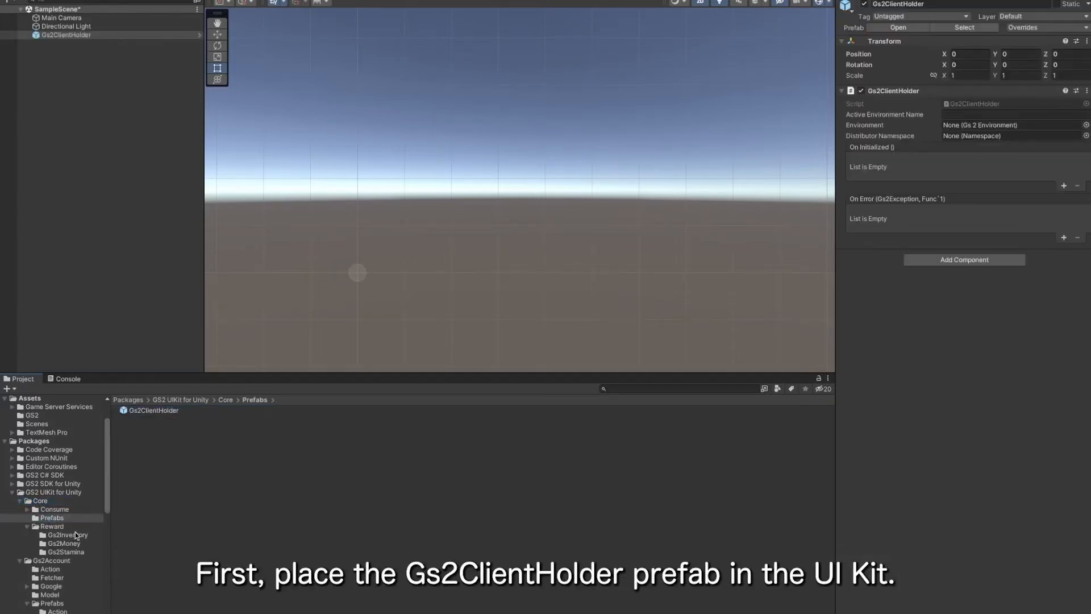
click(55, 609)
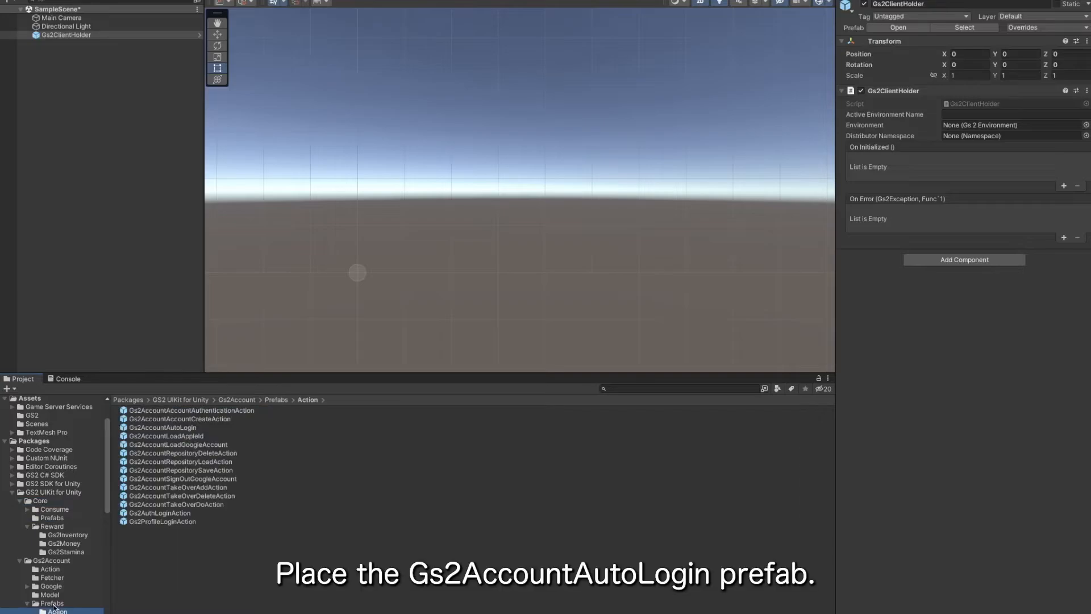
drag(181, 428, 153, 227)
Create a GS2 Core Environment asset named Environment in the GS2 folder and set its name field to Dev
click(40, 415)
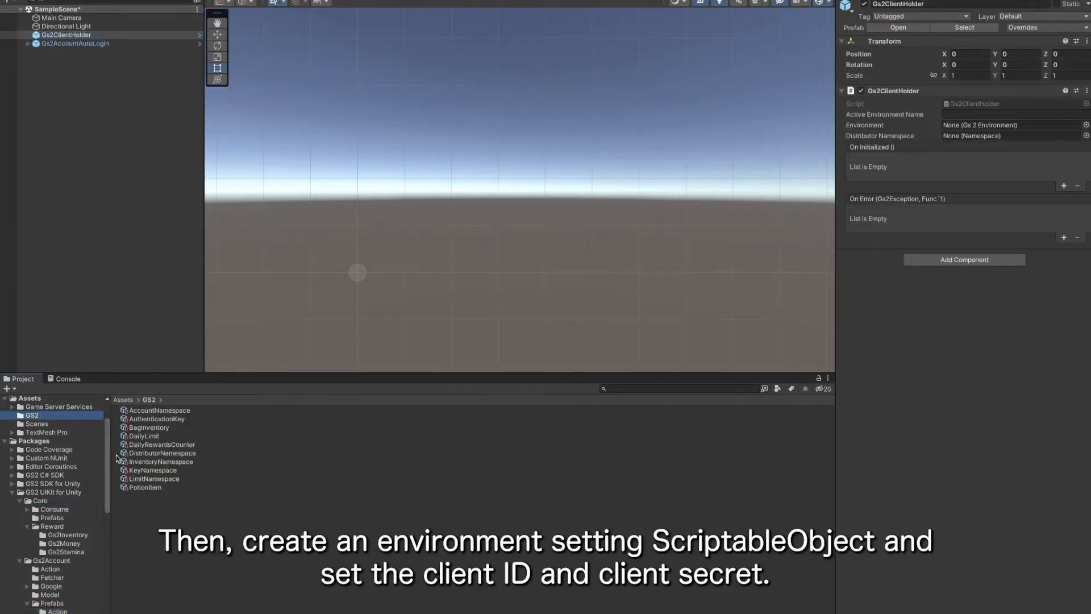
right_click(160, 521)
mouse_move(300, 351)
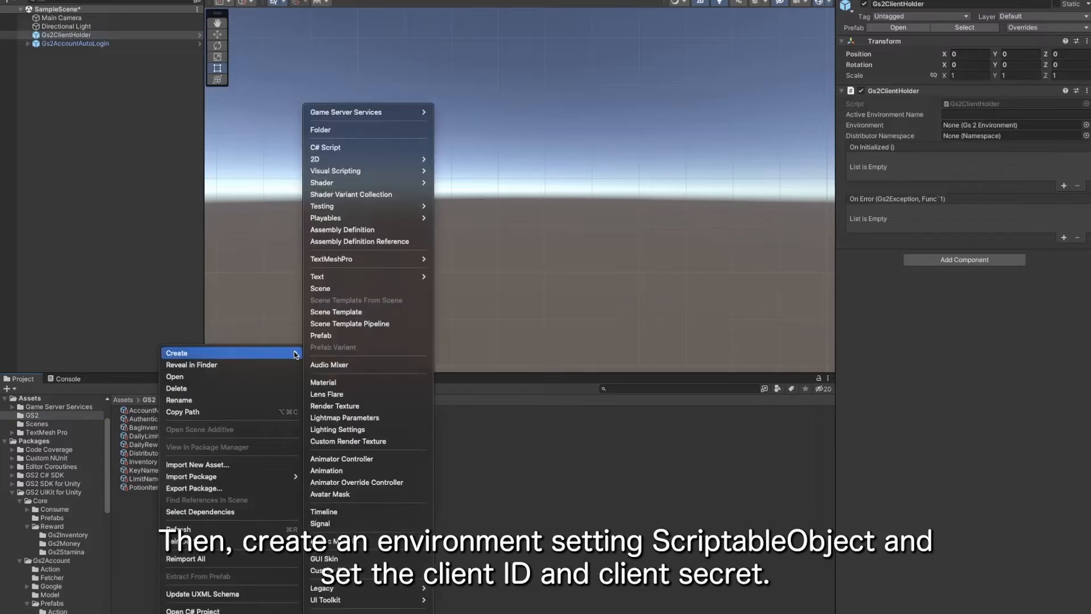
mouse_move(418, 114)
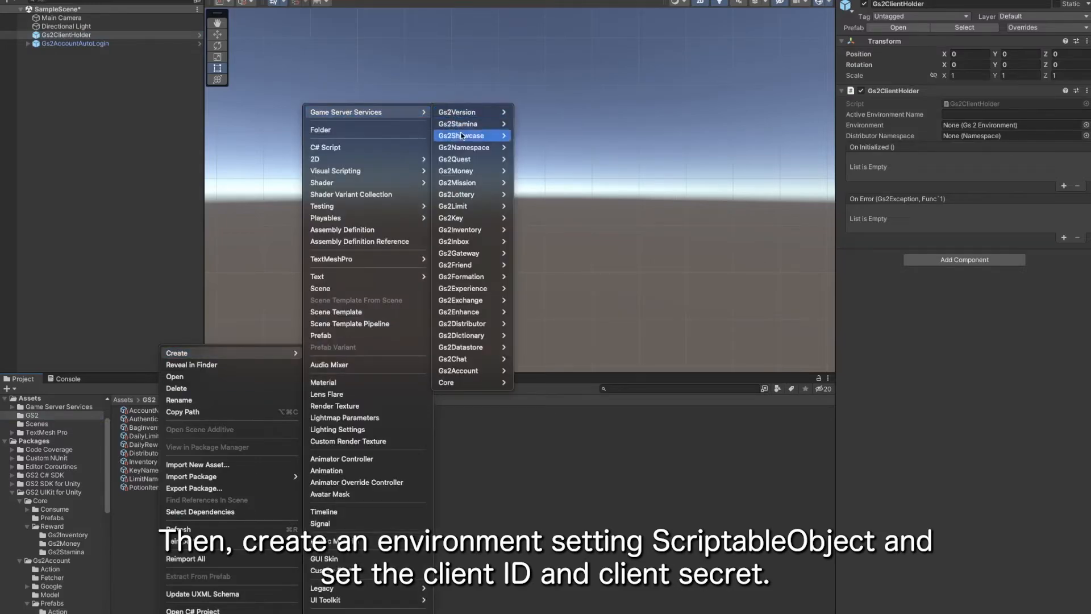
mouse_move(458, 383)
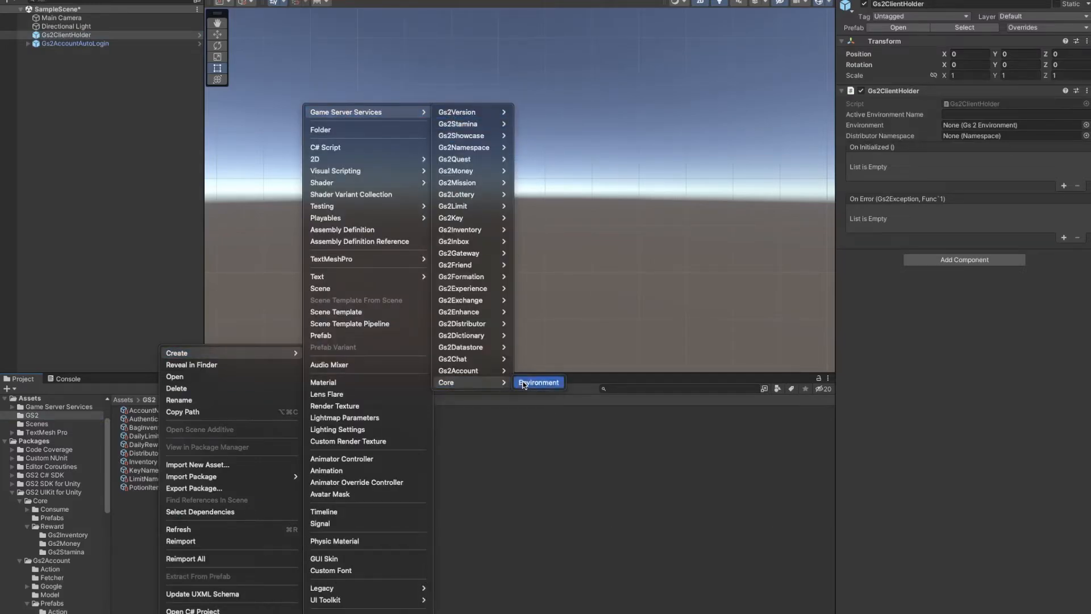
click(537, 383)
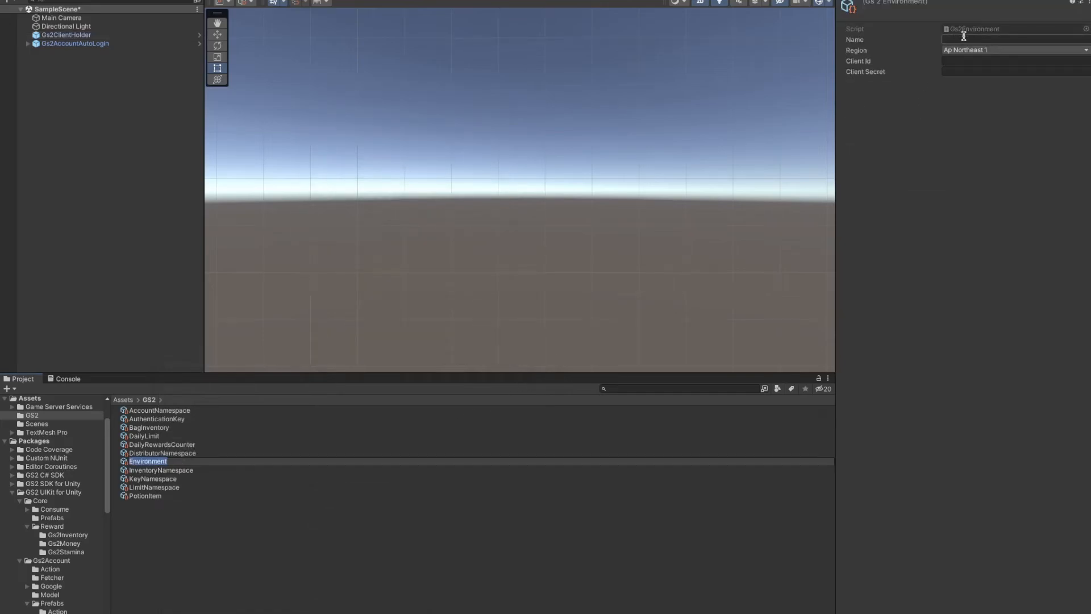
key(Return)
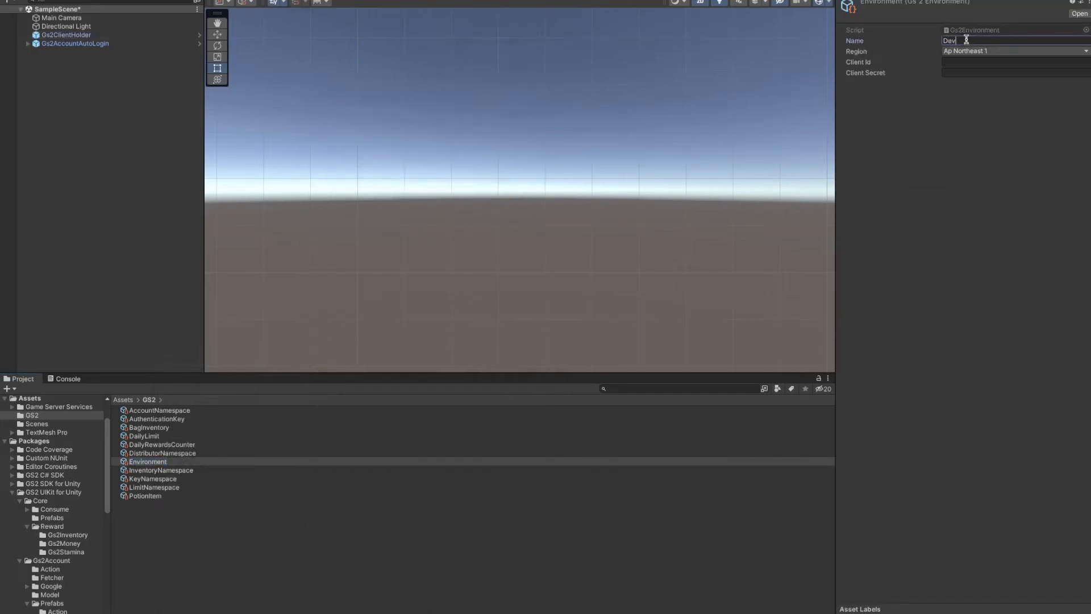
Paste the client ID and client secret into the Environment asset
click(961, 61)
key(ctrl+v)
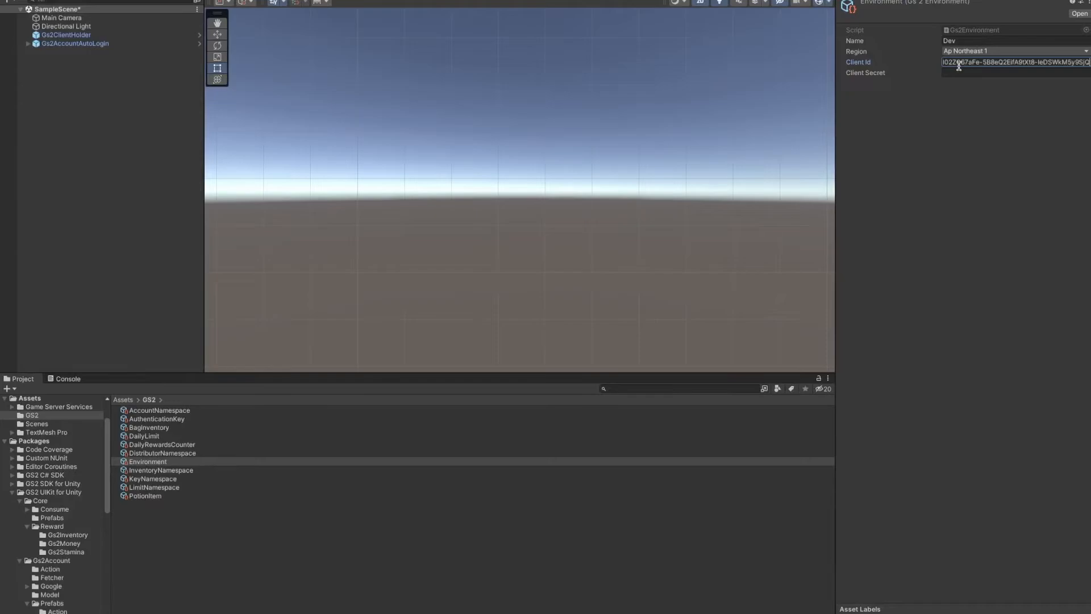
click(963, 72)
key(ctrl+v)
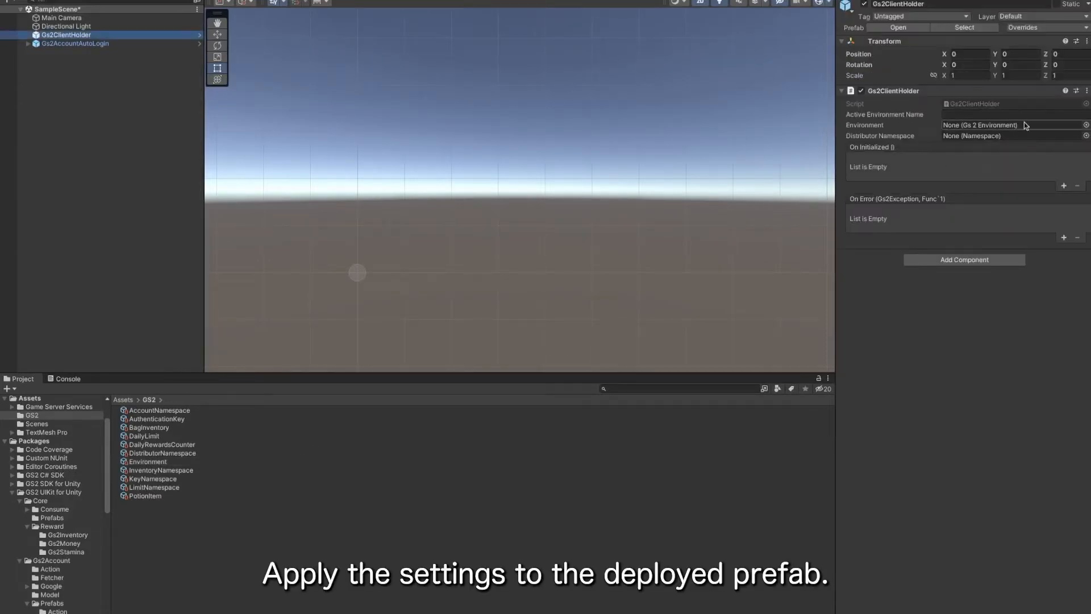
Set Gs2ClientHolder's active environment name to Dev and assign the Environment and DistributorNamespace assets
click(1033, 114)
text(Dev)
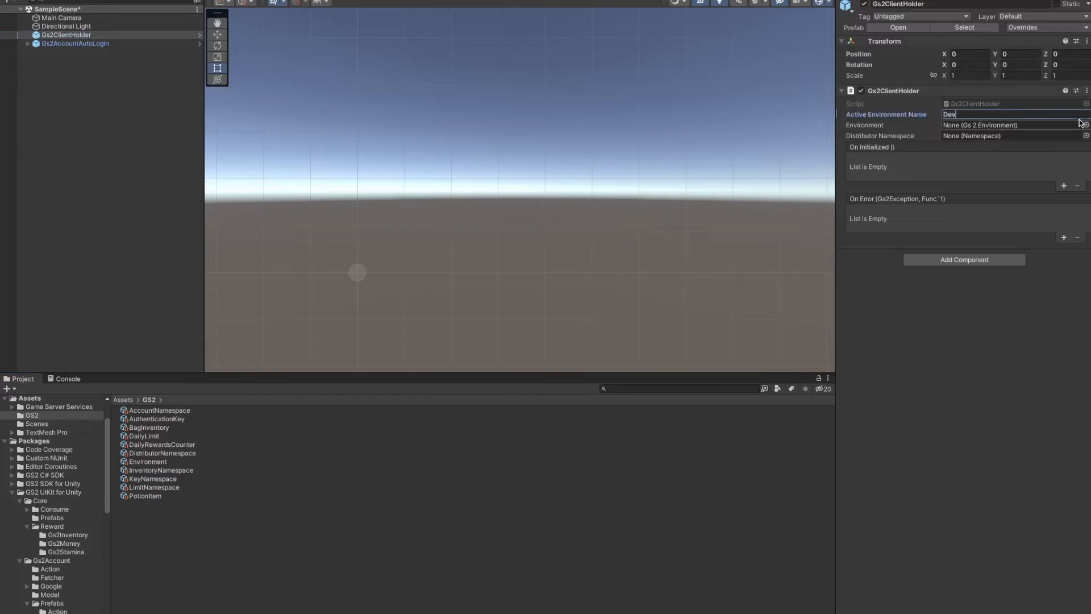
click(1086, 125)
click(1032, 161)
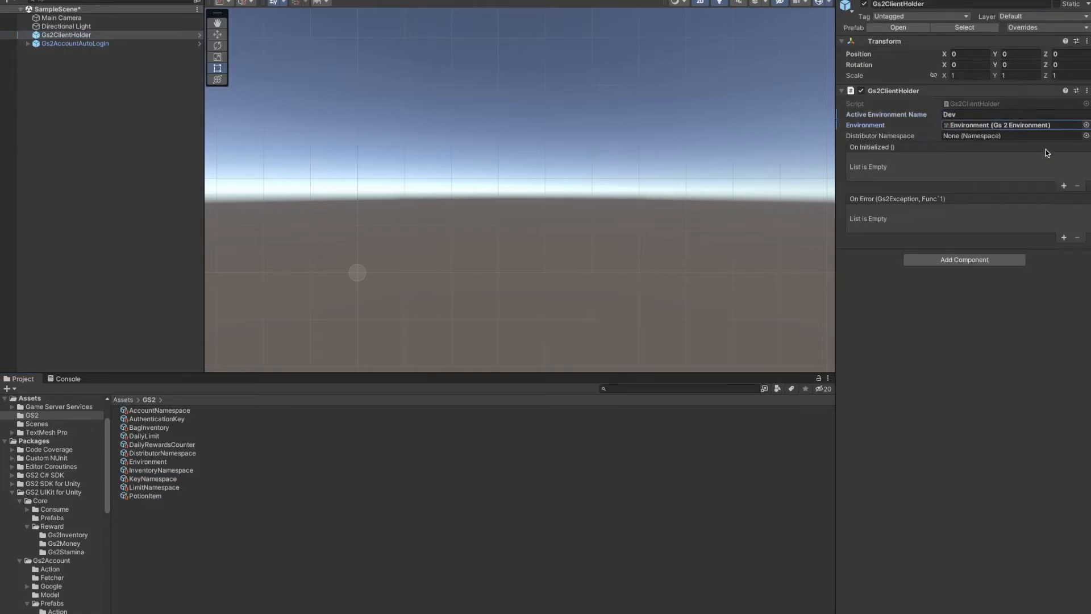
click(1086, 136)
double_click(1037, 171)
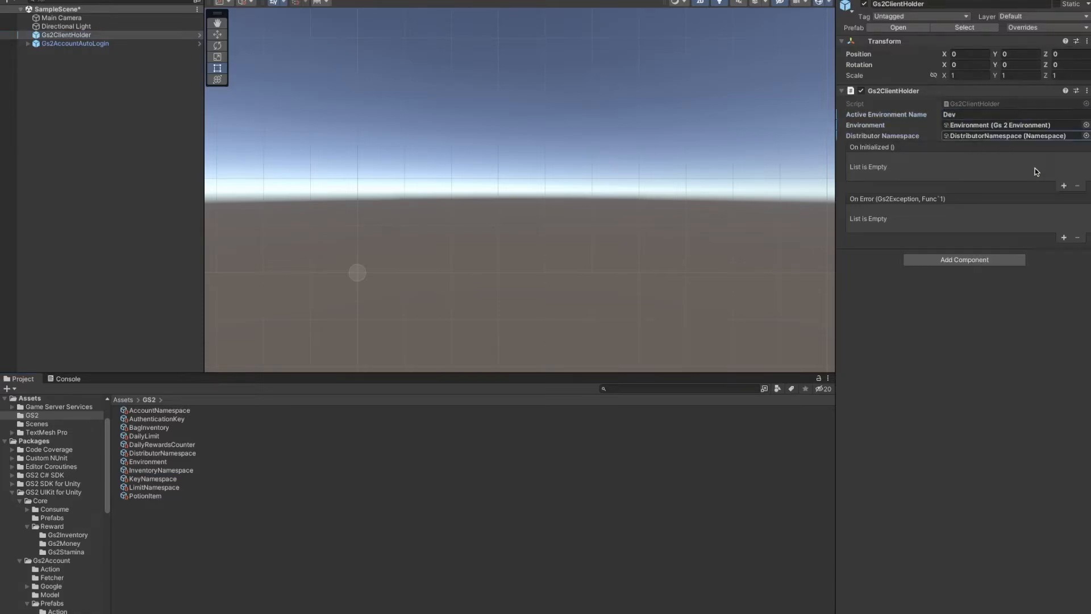
Assign AccountNamespace as the namespace of Gs2AccountAccountCreateAction under Gs2AccountAutoLogin
click(41, 45)
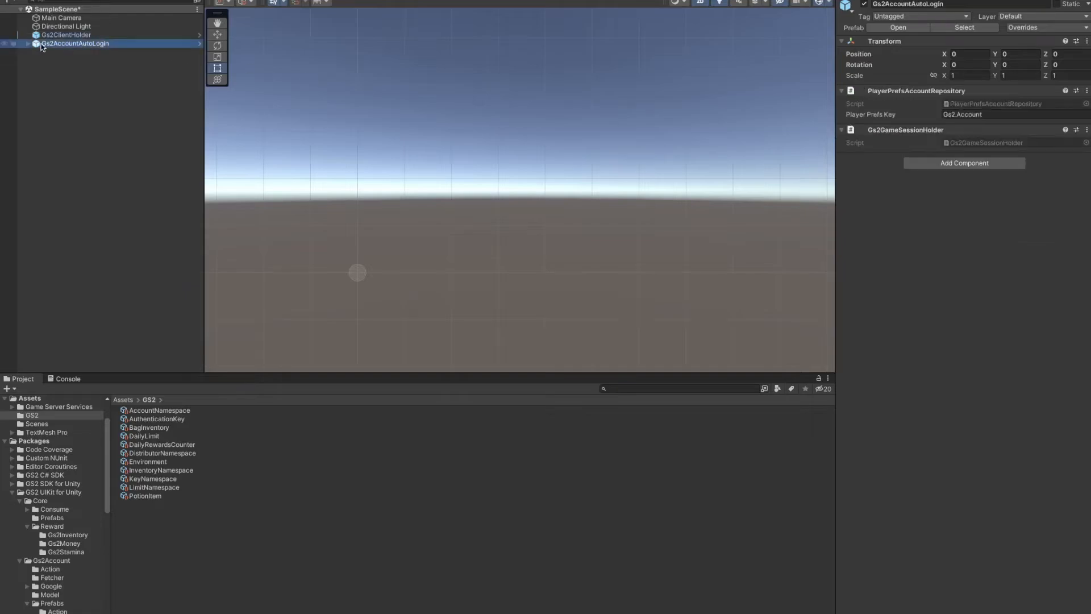
click(28, 43)
click(100, 60)
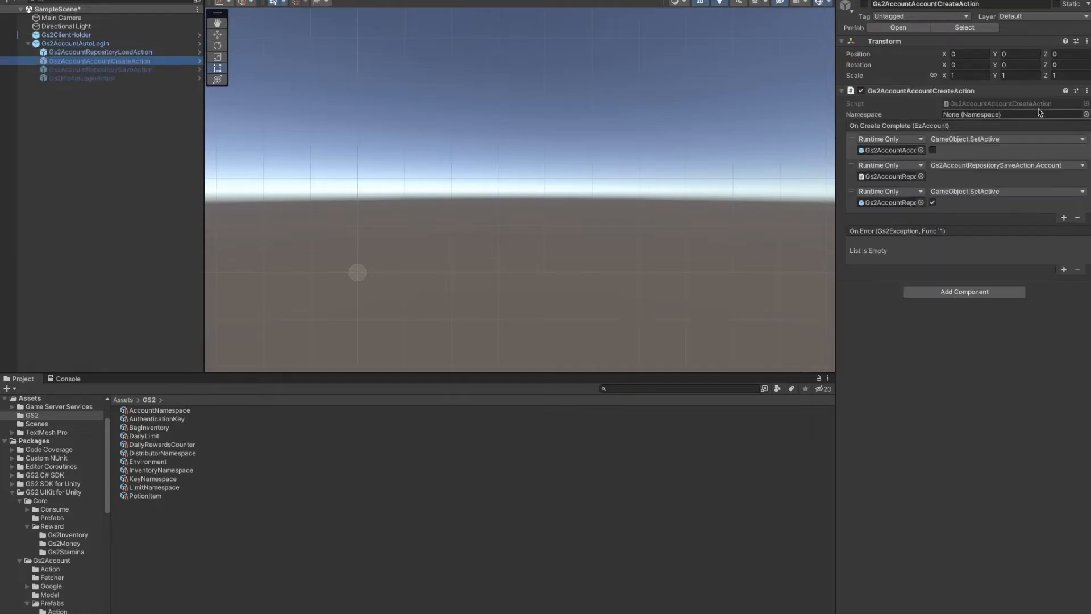
click(1086, 114)
double_click(1021, 150)
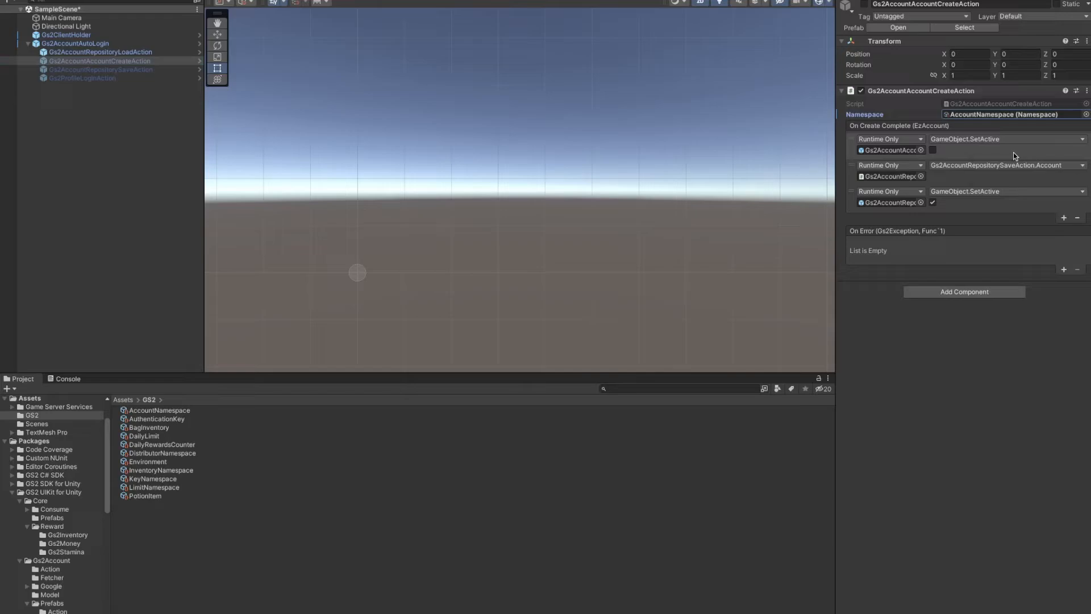
Assign AccountNamespace as the namespace and AuthenticationKey as the key of Gs2ProfileLoginAction
click(134, 69)
click(134, 78)
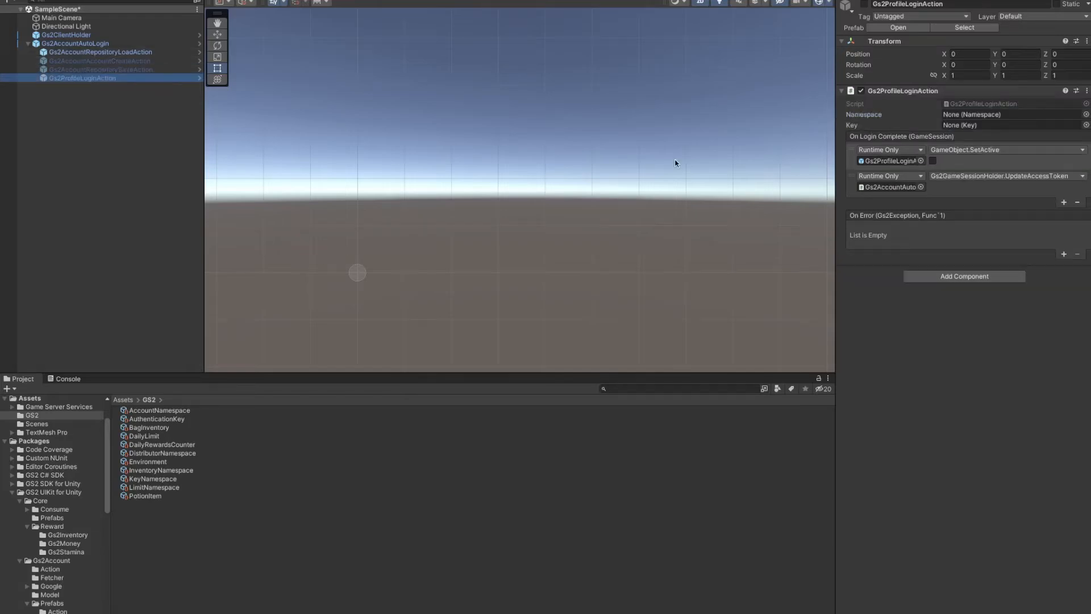
click(1085, 115)
double_click(1042, 149)
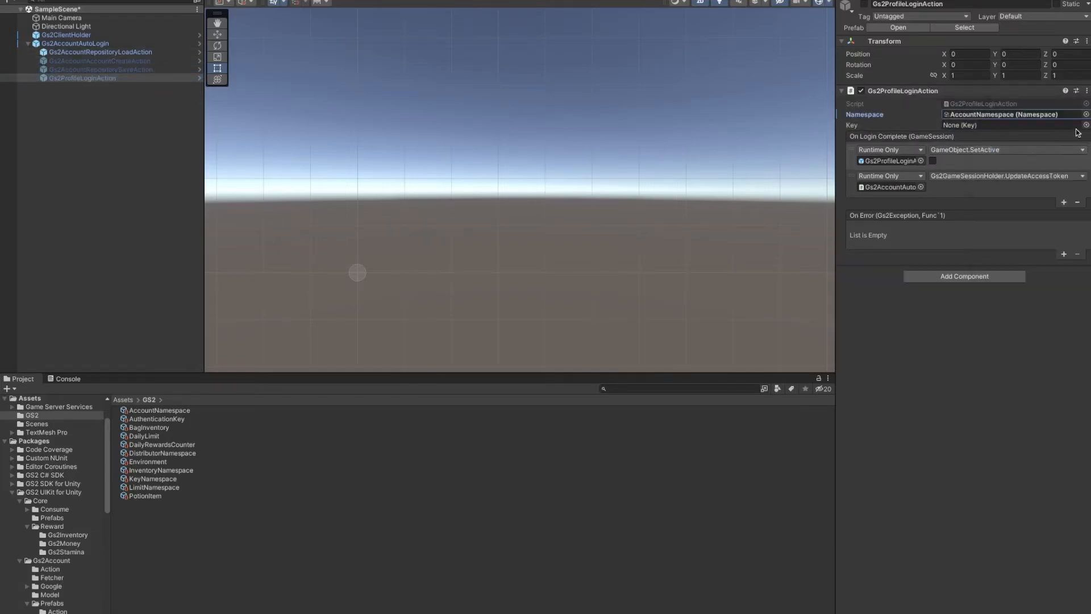
click(1085, 125)
double_click(1039, 162)
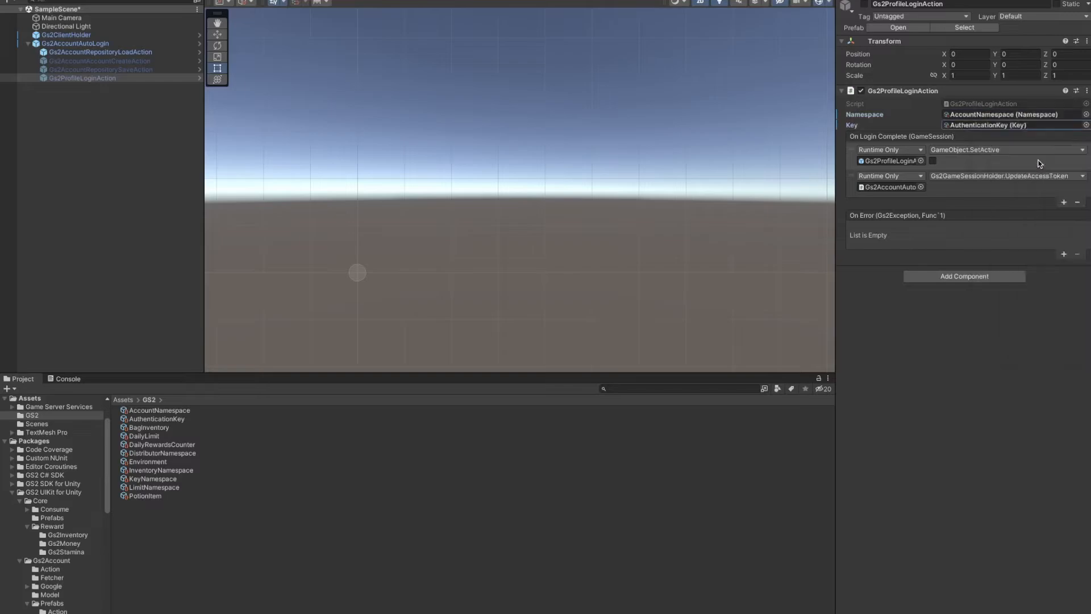
Add a UI panel to SampleScene and change its image color to black
right_click(49, 9)
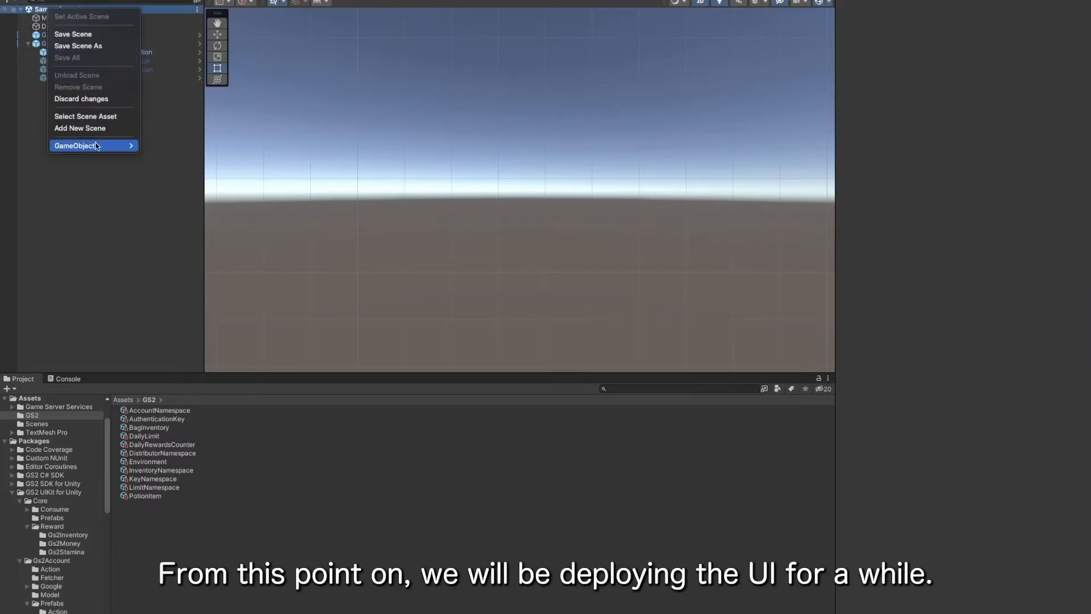
mouse_move(91, 145)
mouse_move(219, 216)
click(294, 240)
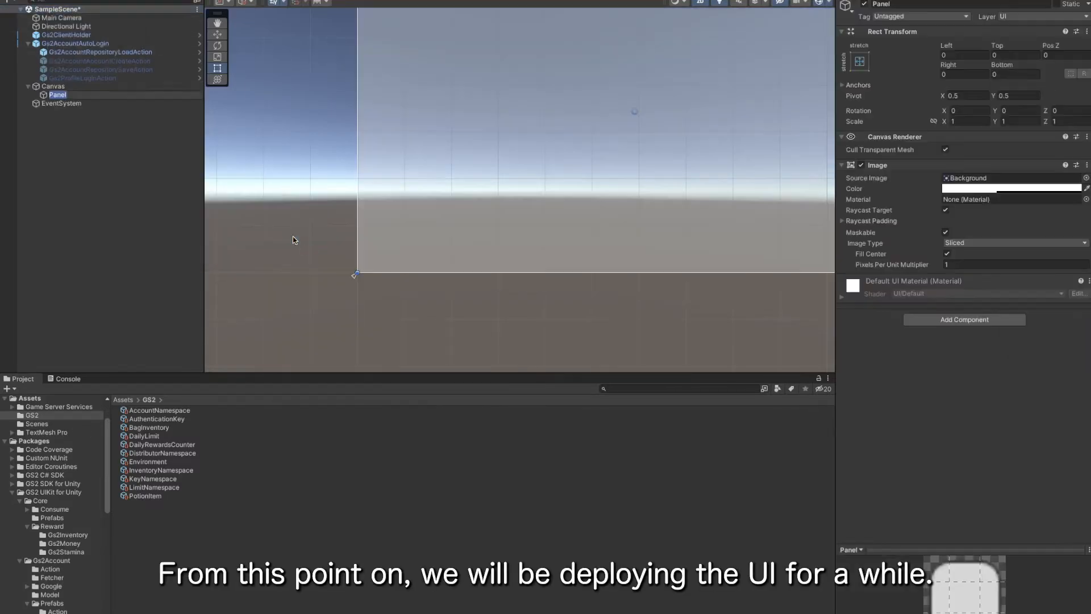
click(1036, 191)
drag(1017, 270, 992, 307)
click(833, 204)
scroll(291, 38, up, 1)
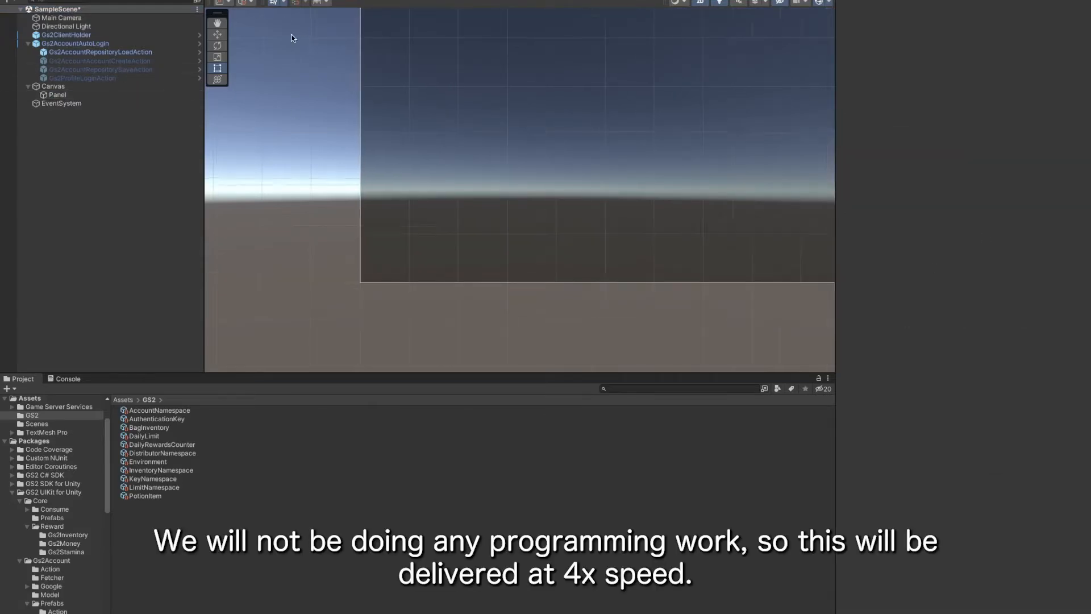
scroll(486, 143, down, 5)
double_click(58, 94)
scroll(443, 172, up, 1)
Create an empty child object named Inventory under Panel
right_click(57, 94)
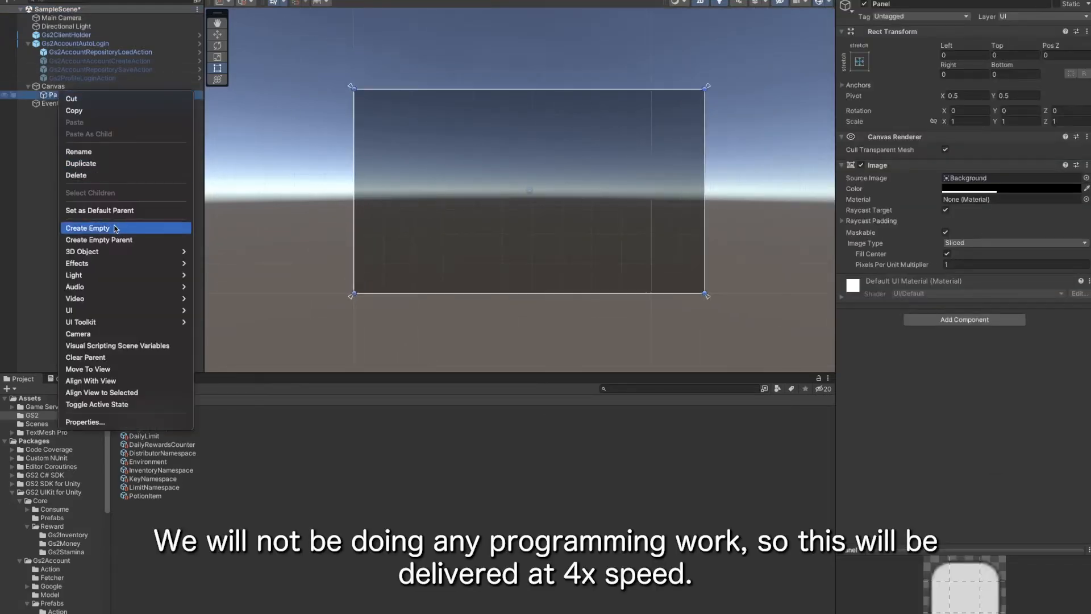
click(115, 228)
text(Inventory)
key(Return)
Add a TextMeshPro text reading "Potion x XX" under Inventory
right_click(70, 103)
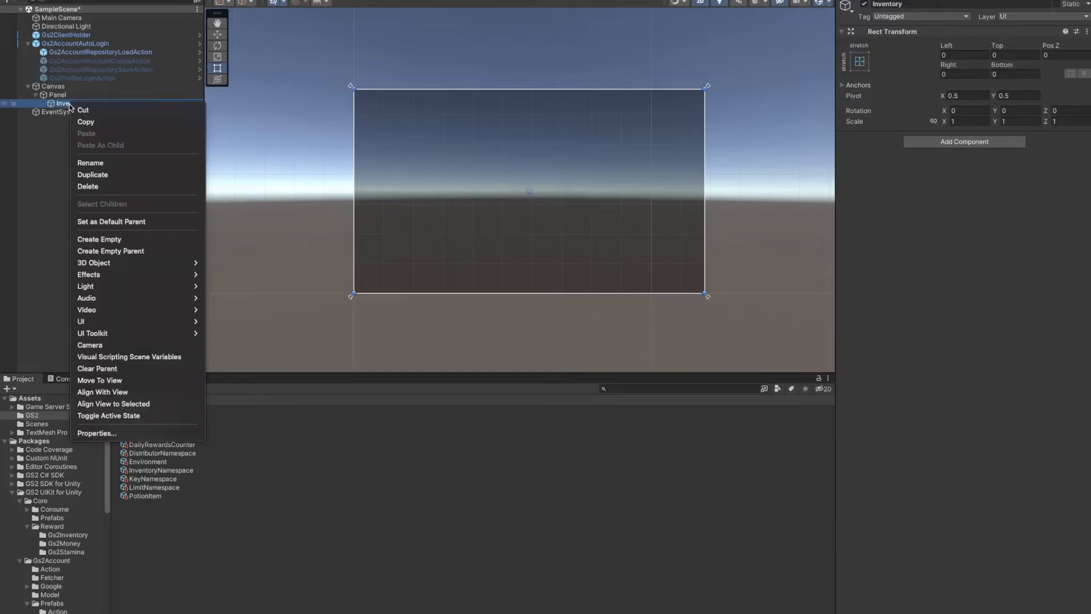
mouse_move(113, 319)
click(272, 335)
click(901, 210)
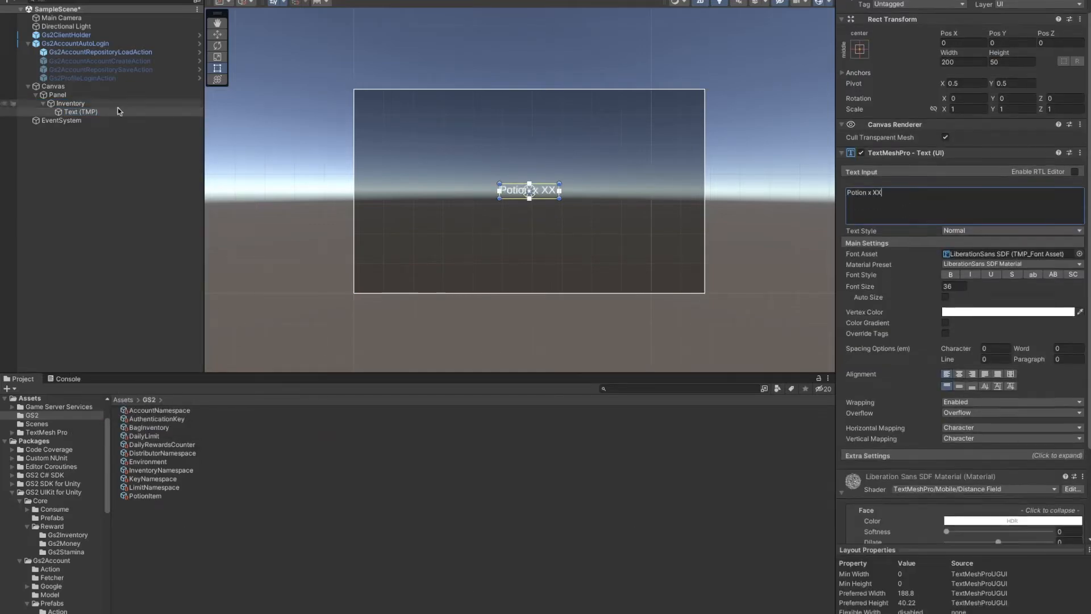
Create an empty child object named Limit under Panel and set its anchors to stretch in both directions
click(69, 103)
right_click(69, 104)
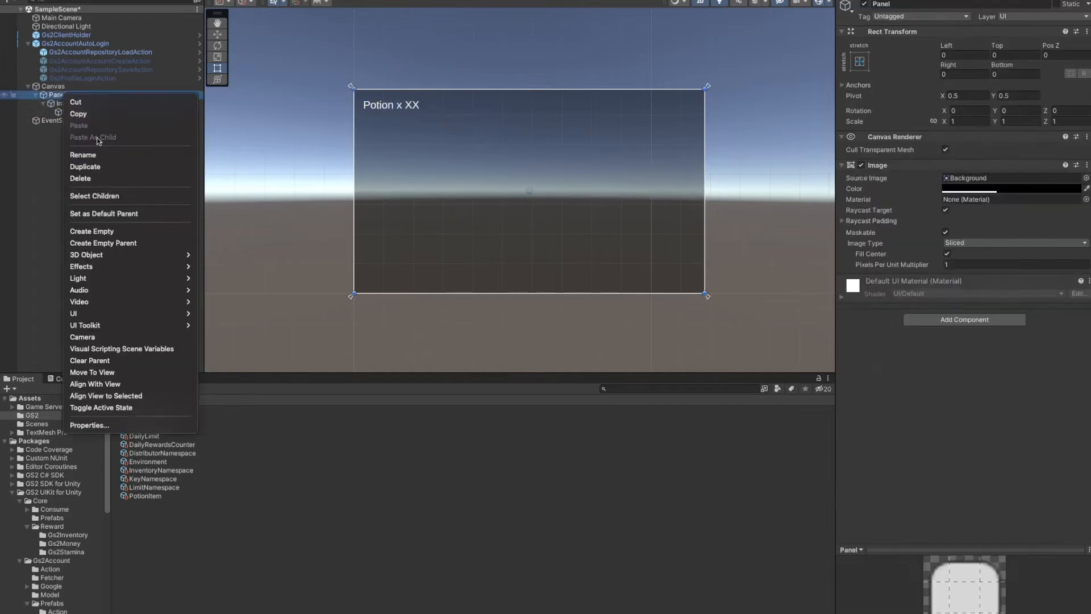
click(126, 226)
text(Limit)
key(Return)
click(860, 62)
alt+click(975, 219)
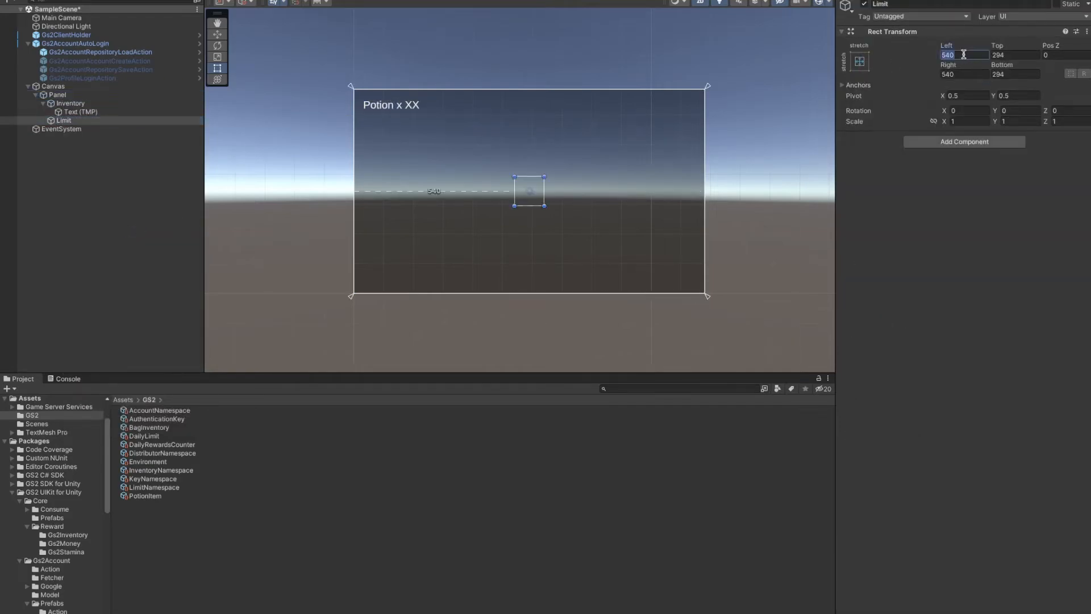
Add a TextMeshPro text reading "Daily Rewards Counter: X" under Limit and place it beside the potion text
right_click(64, 120)
mouse_move(142, 338)
click(259, 351)
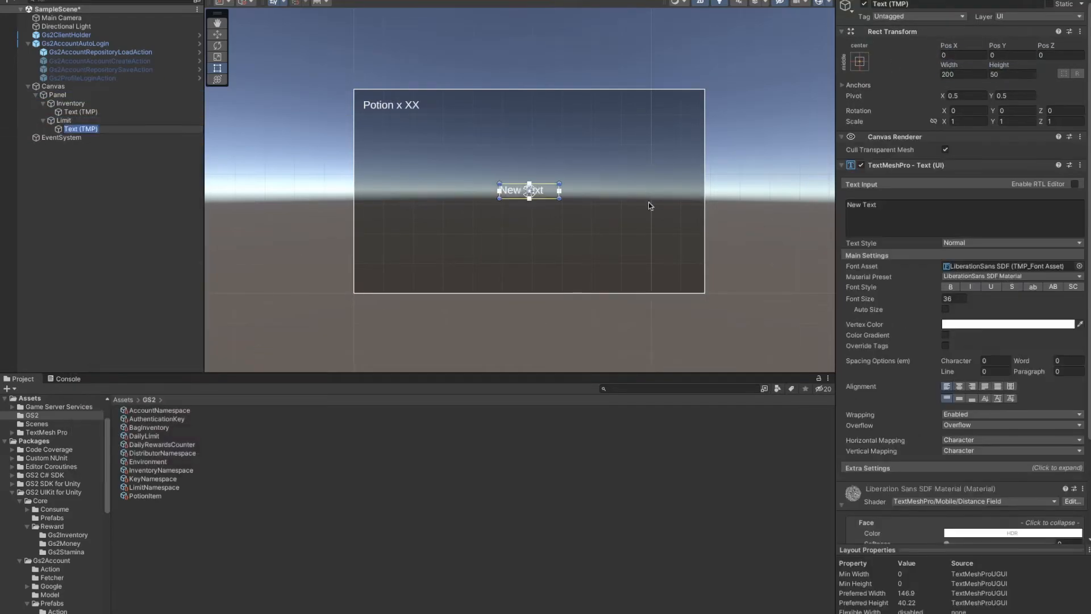
click(921, 210)
text(Daily Rewards Counter: X)
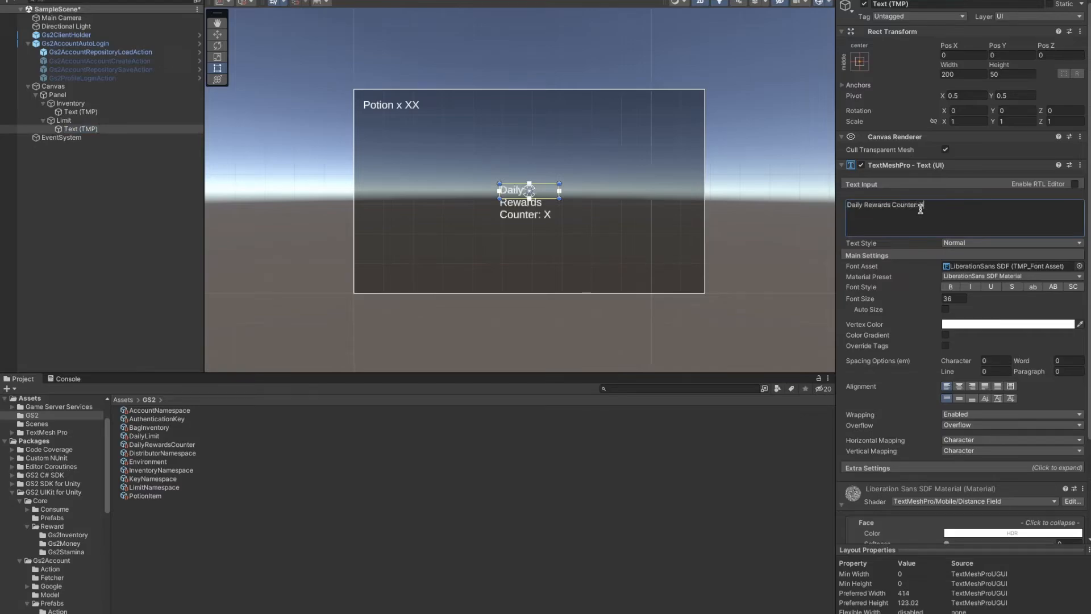
drag(559, 192, 533, 109)
Add a nested UI panel named Exchange under Panel and change its image color to black
click(102, 94)
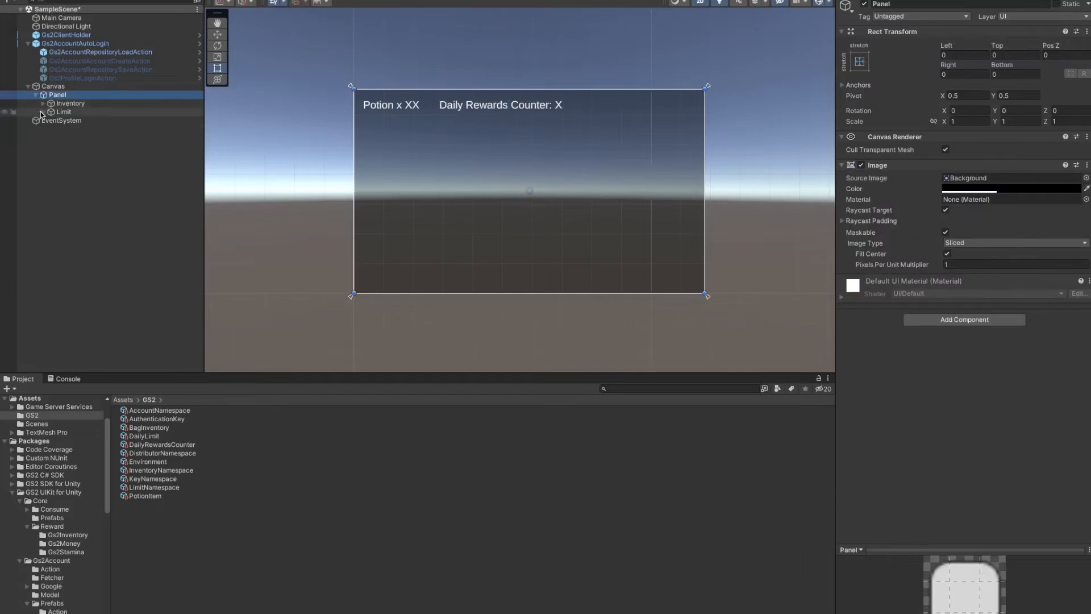
right_click(36, 94)
click(239, 347)
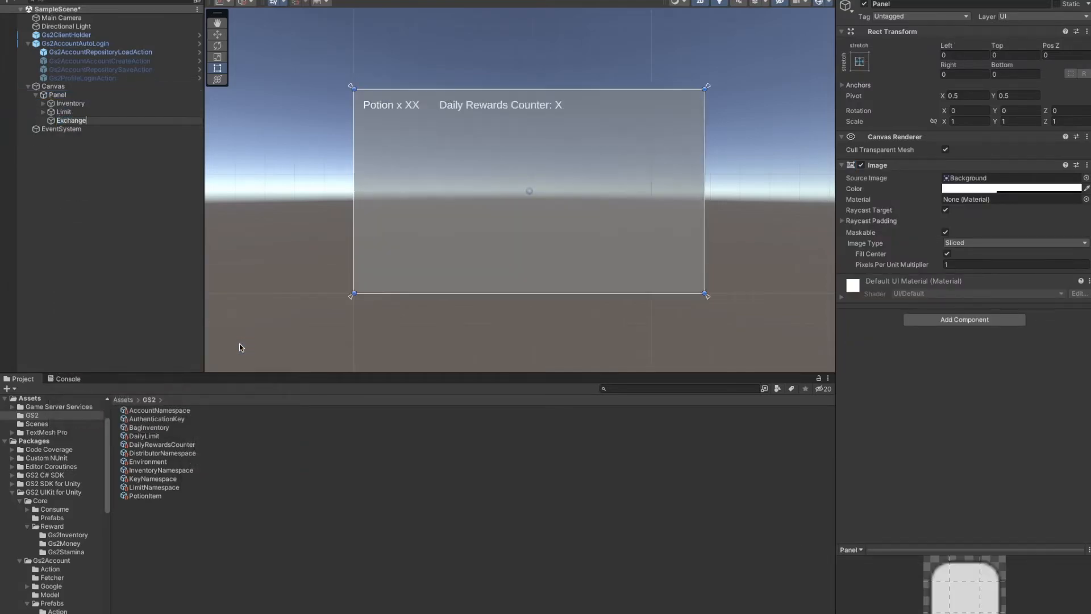
key(Return)
click(979, 189)
drag(1014, 281, 980, 326)
Anchor Exchange to the middle center and resize it to about 916 by 218 in the panel's upper half
click(860, 68)
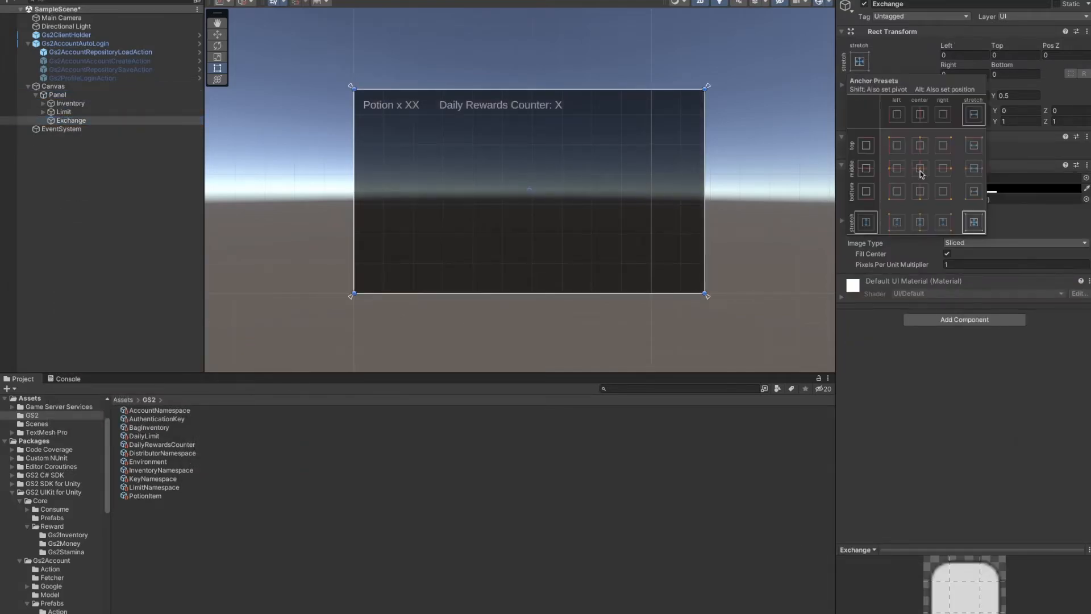
click(920, 172)
drag(354, 171, 394, 169)
drag(705, 187, 667, 188)
drag(506, 90, 504, 126)
drag(527, 294, 526, 190)
Create an empty child object named Rewards under Exchange
click(70, 121)
right_click(71, 121)
click(129, 259)
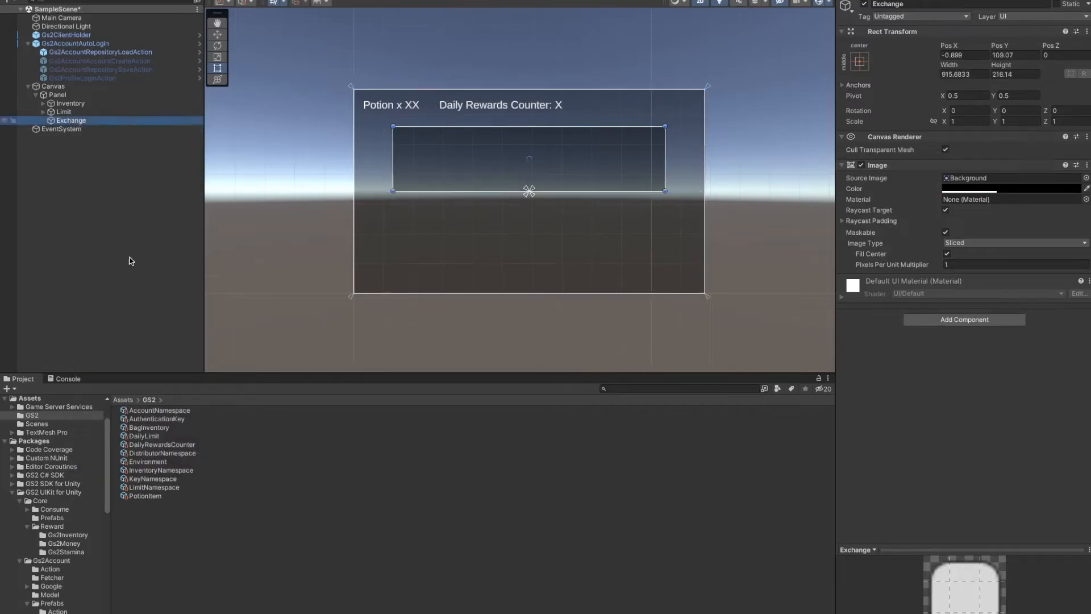
text(Rewards)
key(Return)
Add a TextMeshPro text reading "ItemName x X" under Rewards and move it toward the Exchange panel's upper-left corner
right_click(78, 130)
mouse_move(153, 351)
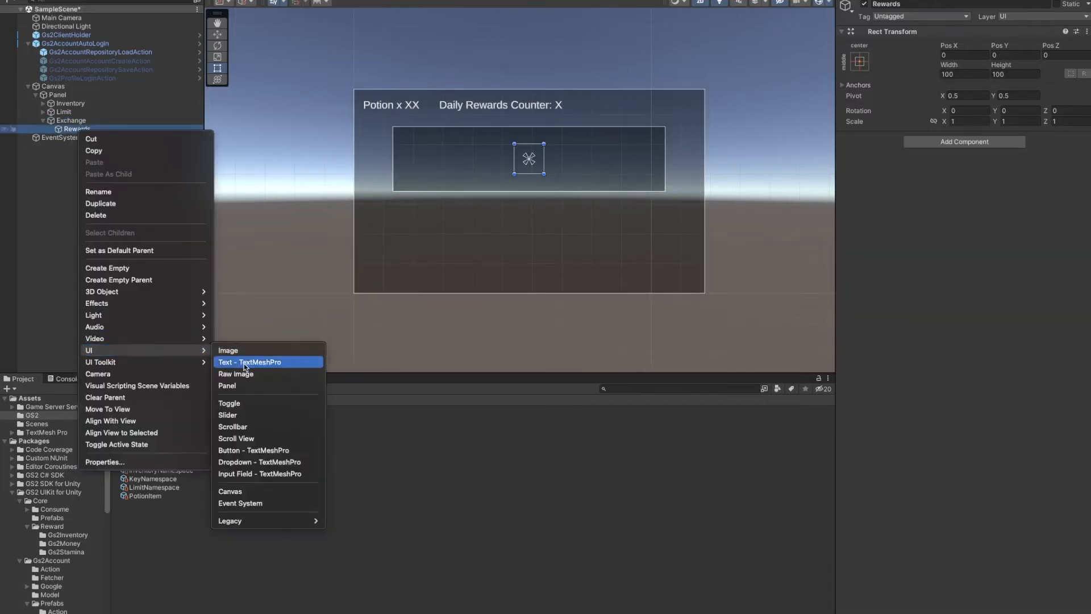
click(245, 365)
drag(903, 209, 782, 203)
key(BackSpace)
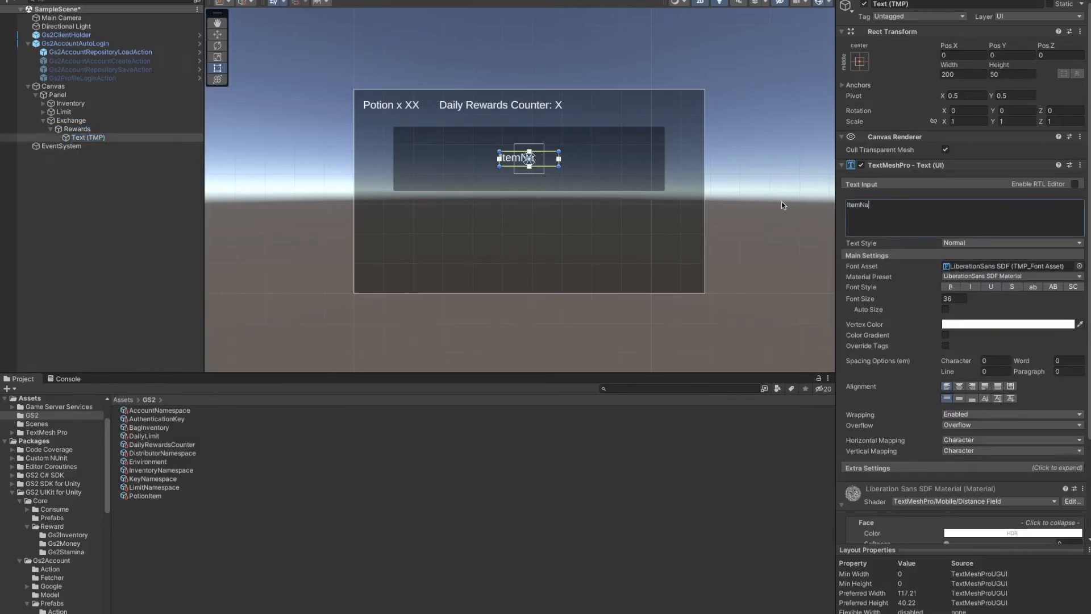
drag(542, 162, 481, 146)
Set the Rewards object's anchors to stretch in both directions with left, top, right and bottom offsets of 0
click(78, 129)
click(860, 62)
click(975, 222)
click(957, 55)
text(0)
key(Tab)
text(0)
key(Tab)
key(Tab)
key(0)
key(Tab)
key(0)
click(94, 137)
click(102, 137)
Create an empty child object named Remain under Exchange
right_click(61, 121)
click(129, 255)
text(Remain)
key(Return)
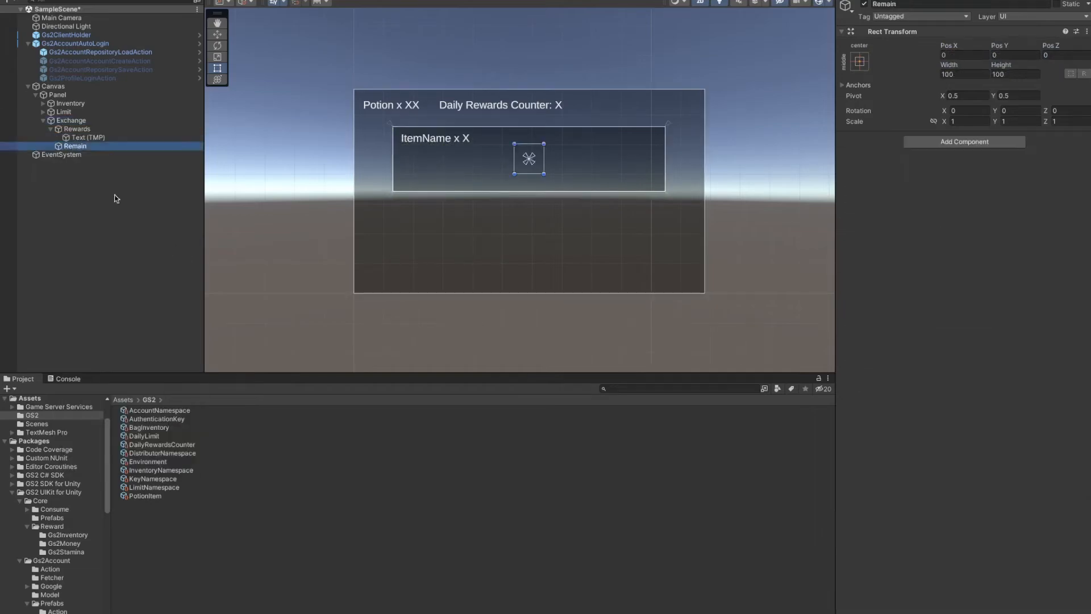
Add a TextMeshPro text reading "Remain X" under Remain
right_click(84, 146)
mouse_move(171, 364)
click(255, 377)
click(972, 208)
text(Remain X)
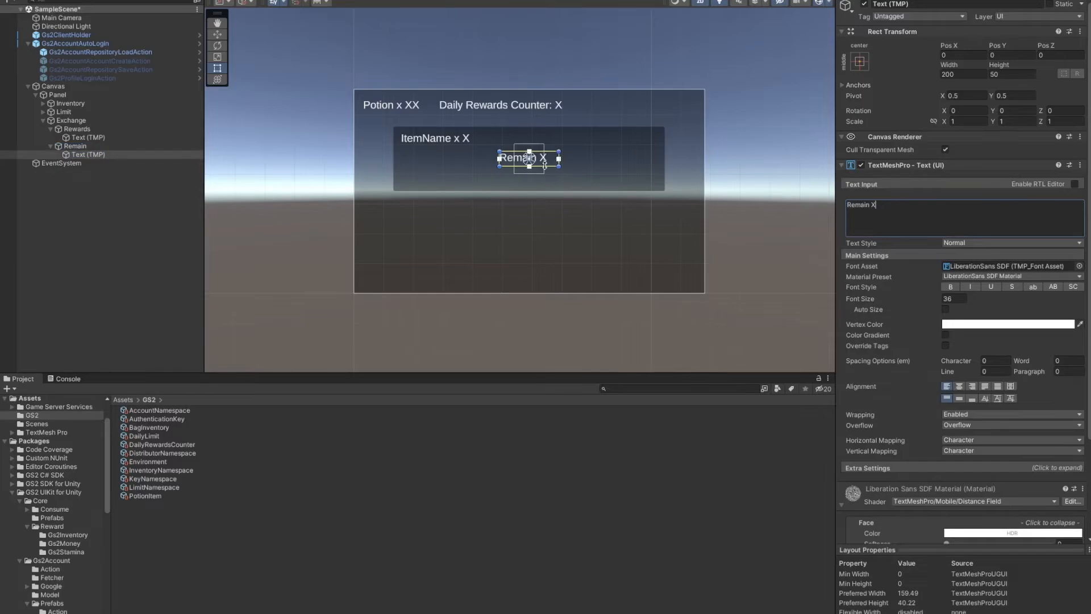
Move the "Remain X" text to the Exchange panel's upper-right corner and stretch the Remain object in both directions with offsets of 0
drag(541, 162, 642, 143)
click(137, 147)
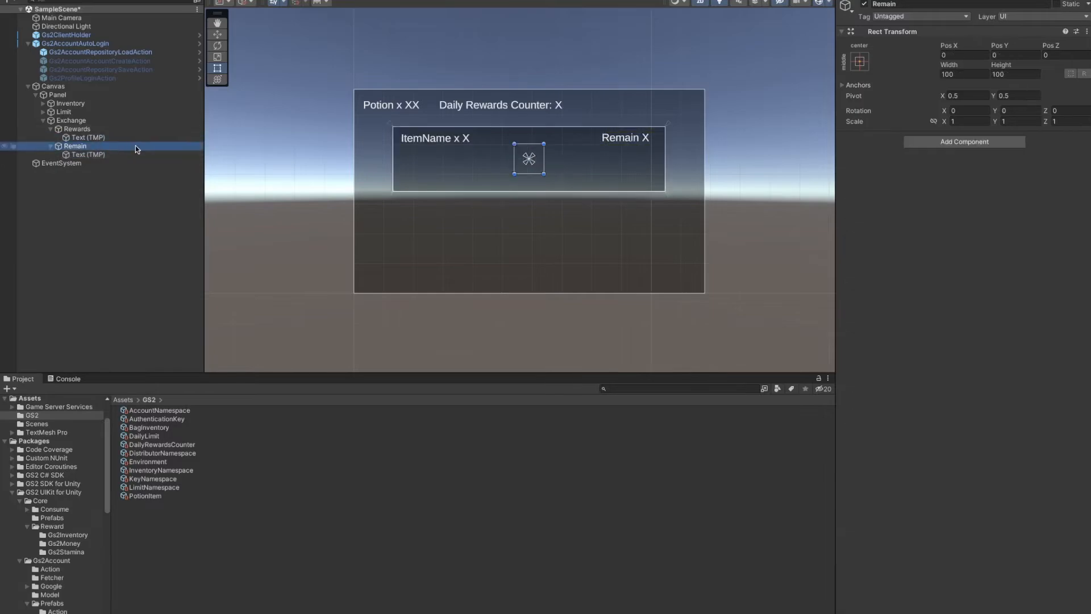
click(860, 61)
click(975, 223)
click(961, 56)
text(0)
Right-align the "Remain X" text and place it at about 332, 63
click(88, 154)
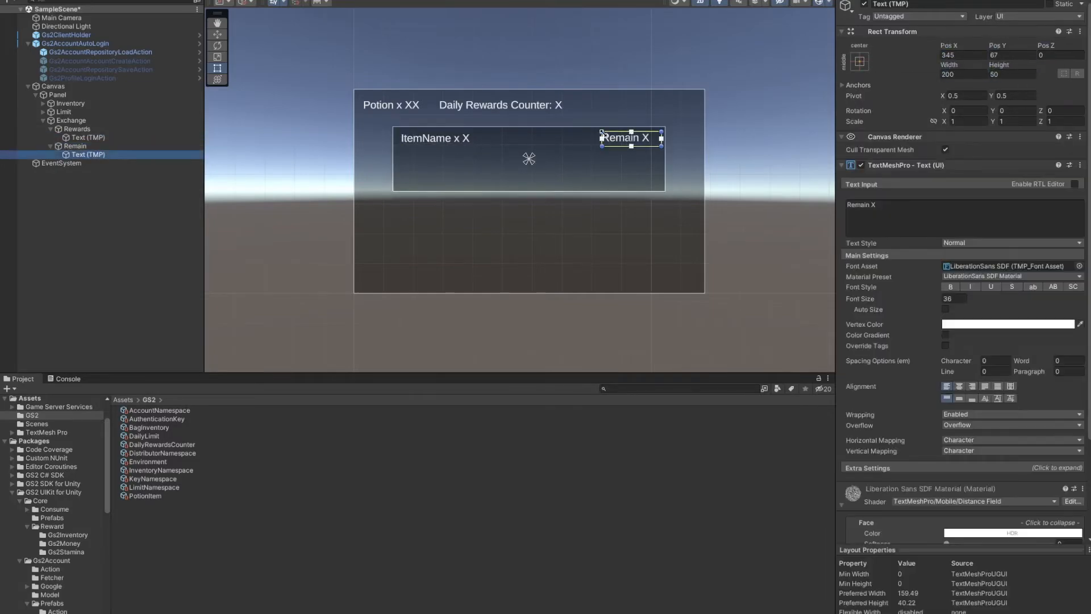
click(972, 386)
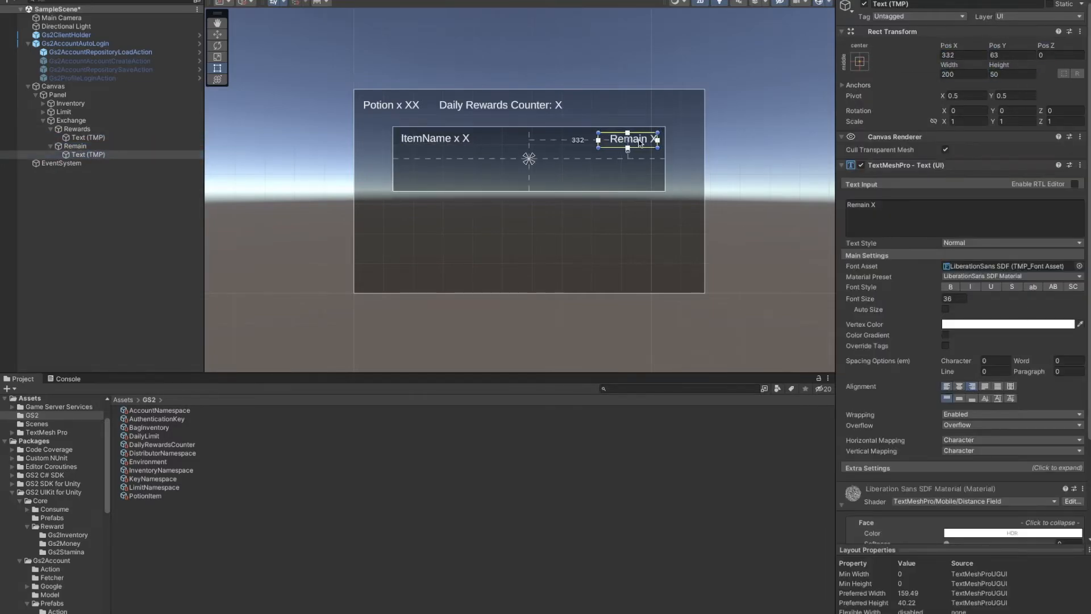
Add a TextMeshPro button under Exchange and set its label text to "Exchange"
right_click(61, 120)
mouse_move(113, 339)
click(250, 438)
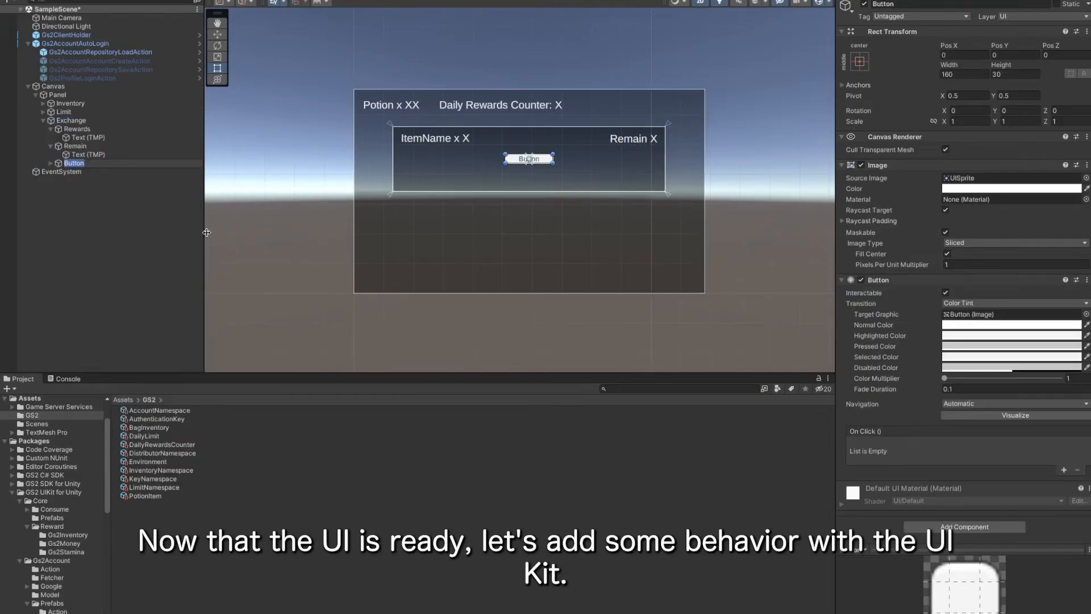
click(52, 164)
click(86, 172)
click(887, 210)
text(Exchange)
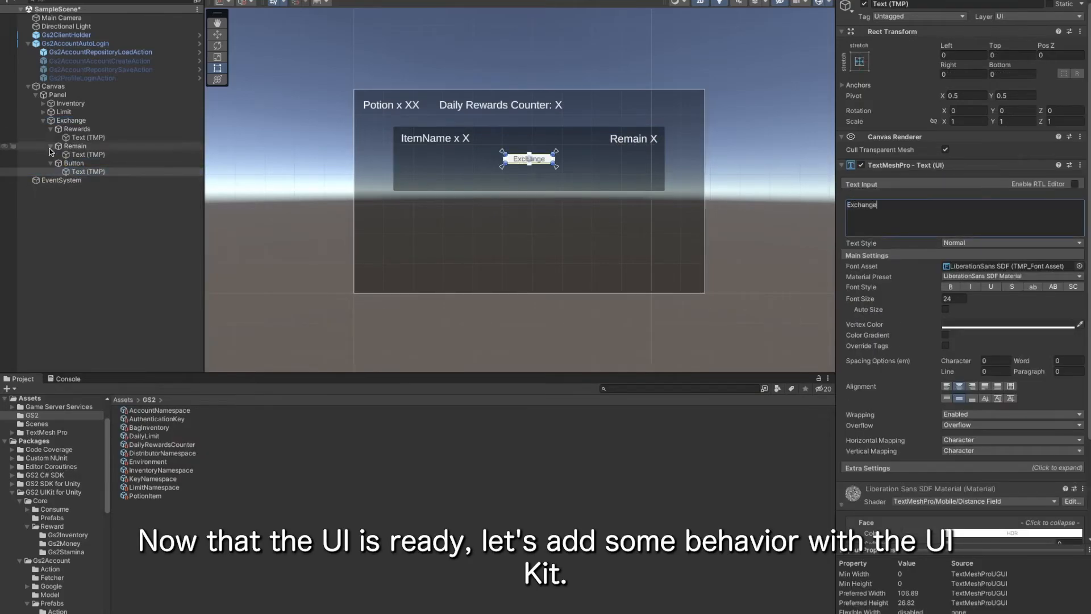
Move the Exchange button slightly down, toward the lower part of the Exchange panel
click(72, 164)
drag(541, 161, 540, 174)
click(71, 121)
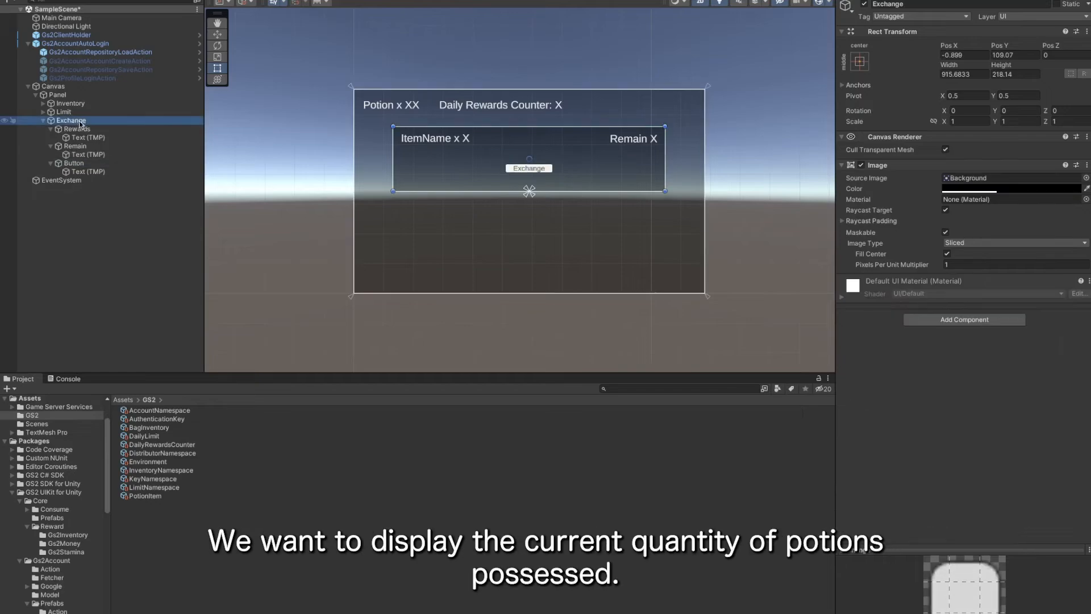
Add a Gs2InventoryItemFetcher component to the Inventory object and assign PotionItem as its item
click(68, 104)
click(960, 142)
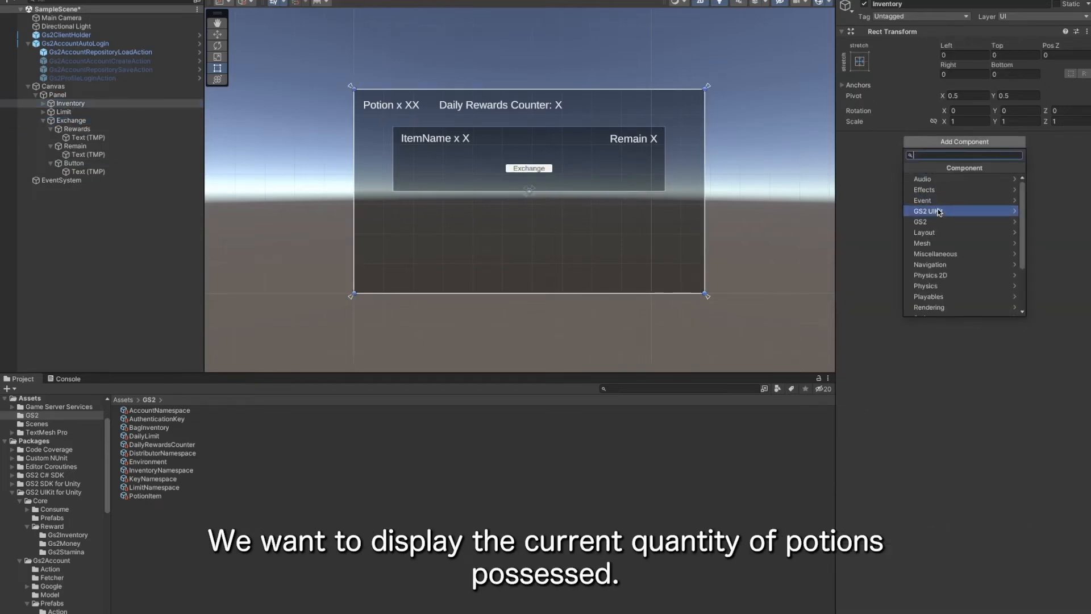
click(938, 211)
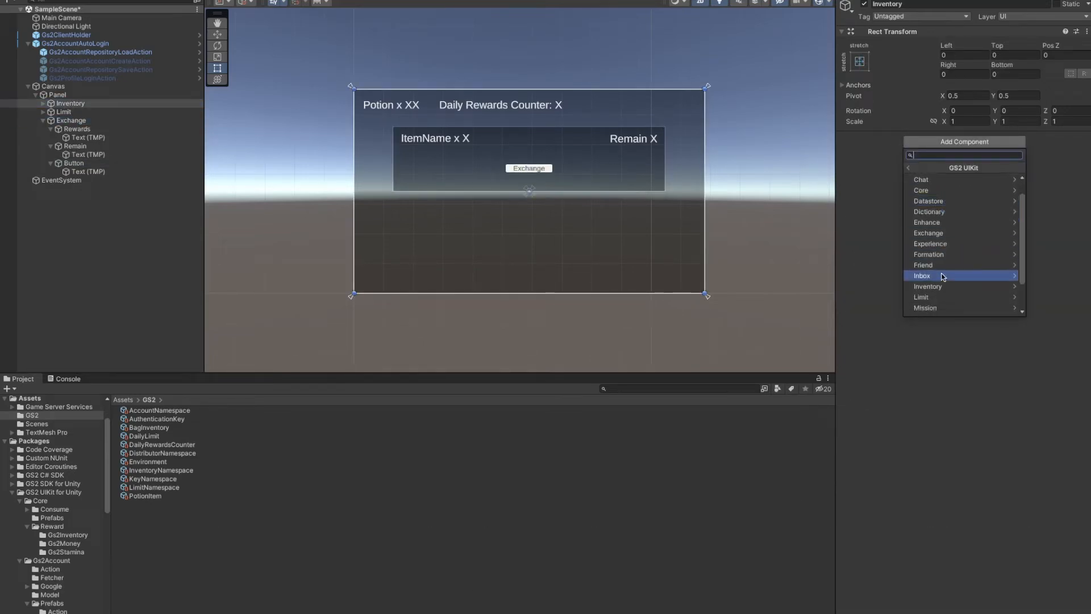
click(929, 307)
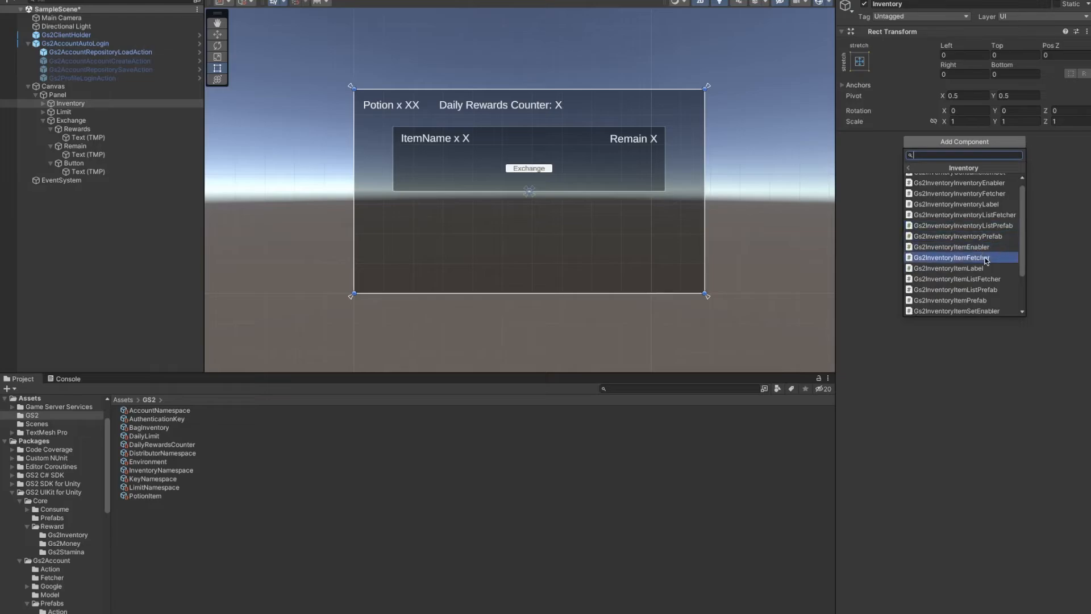
click(987, 259)
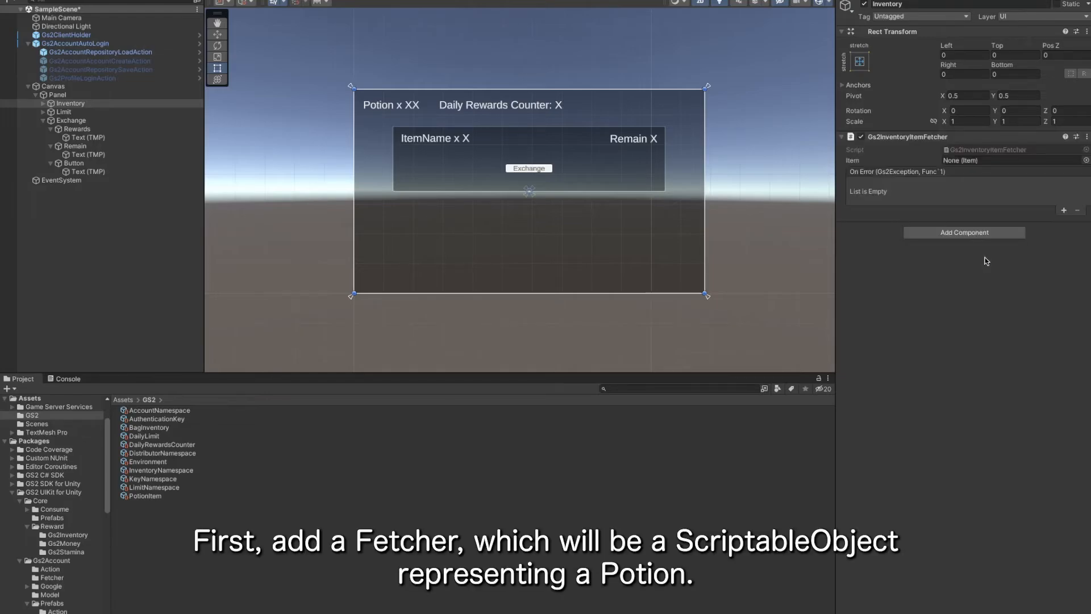
click(1086, 161)
double_click(1022, 198)
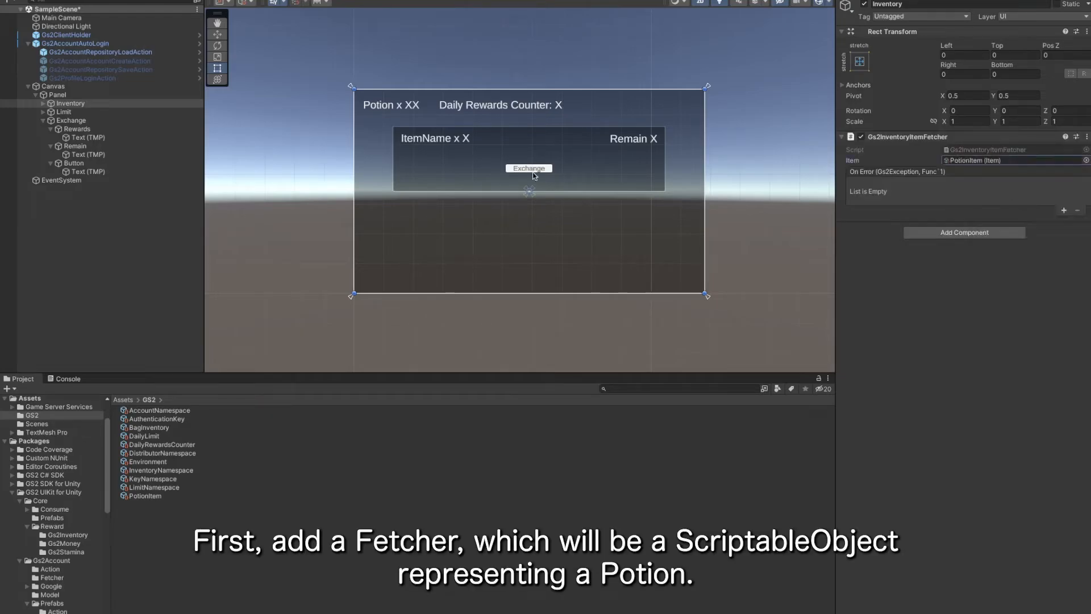
Add a Gs2InventoryItemLabel component to the text object under Inventory
click(43, 103)
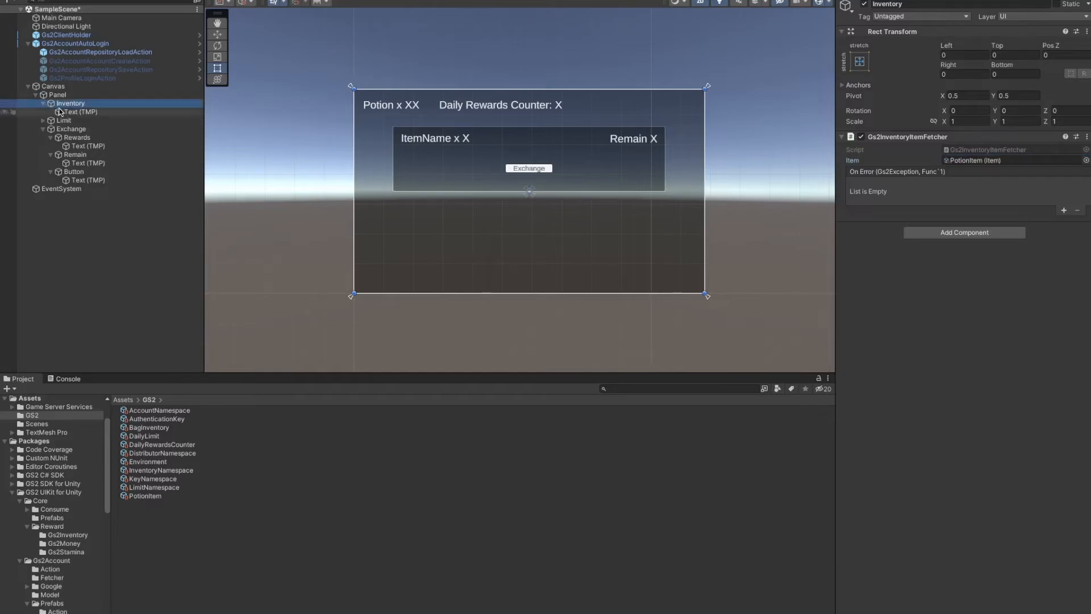
click(65, 111)
scroll(871, 346, down, 5)
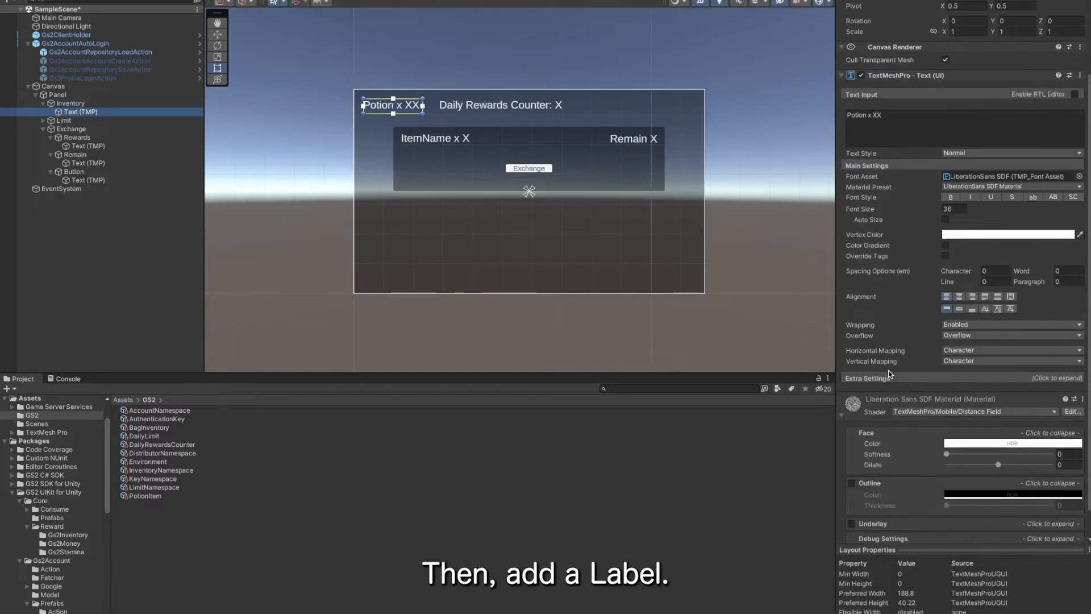
click(952, 529)
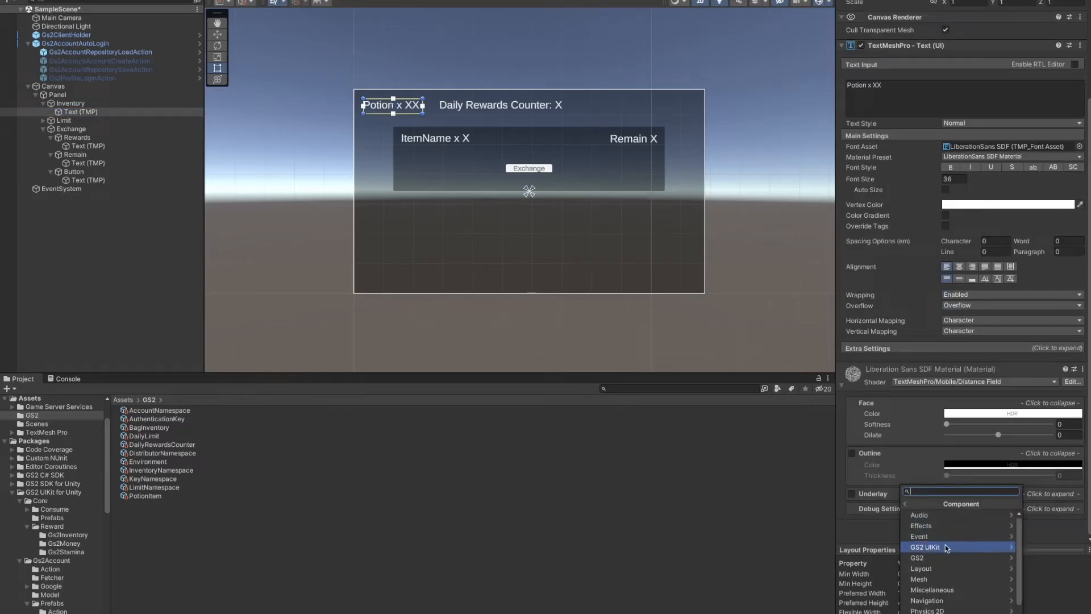
click(946, 547)
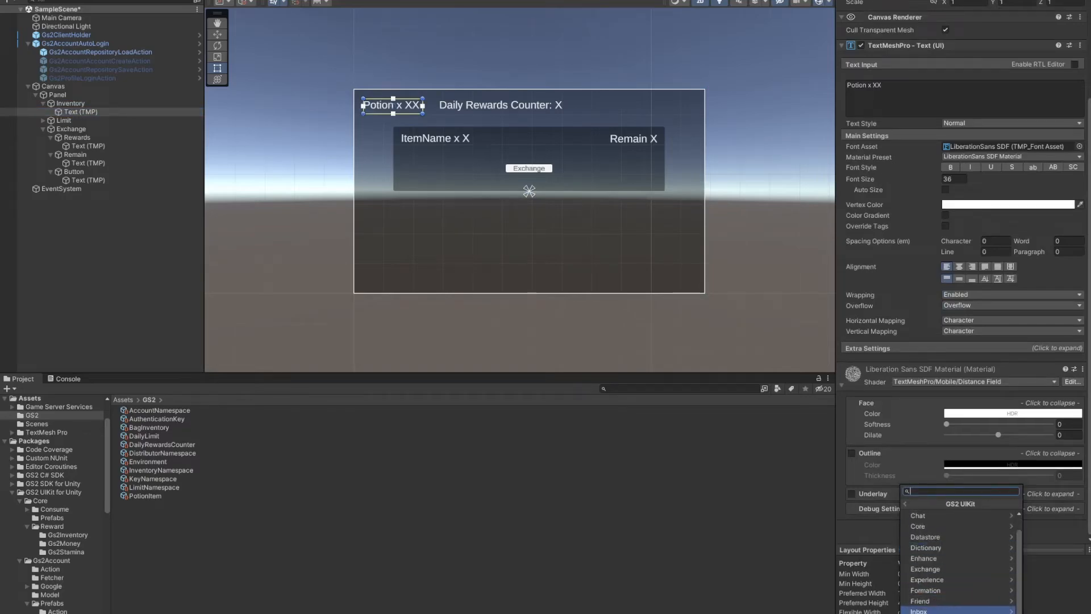
click(960, 613)
scroll(961, 613, down, 4)
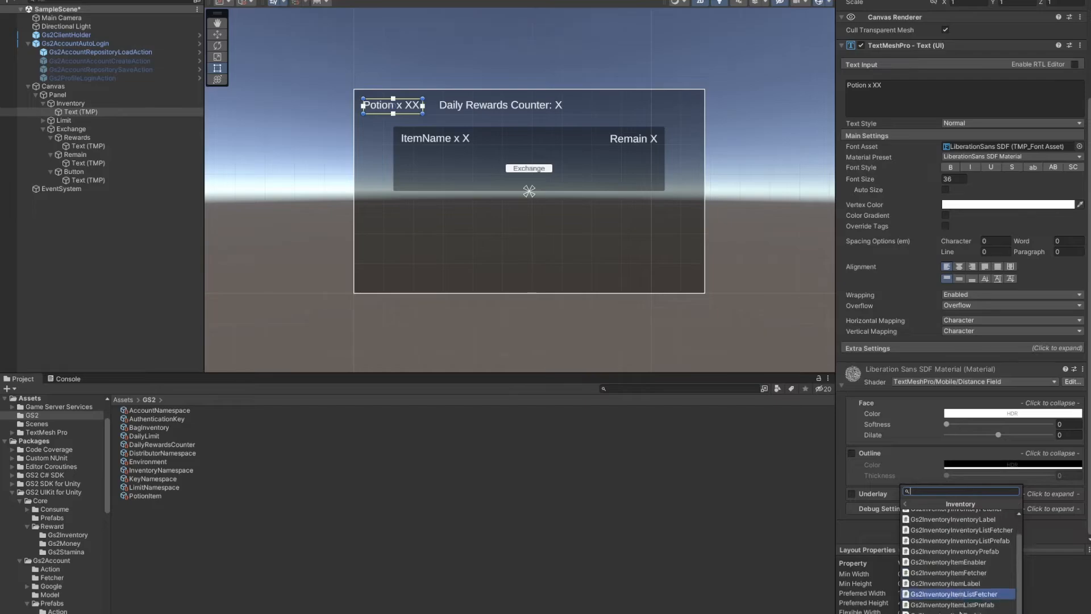
click(960, 571)
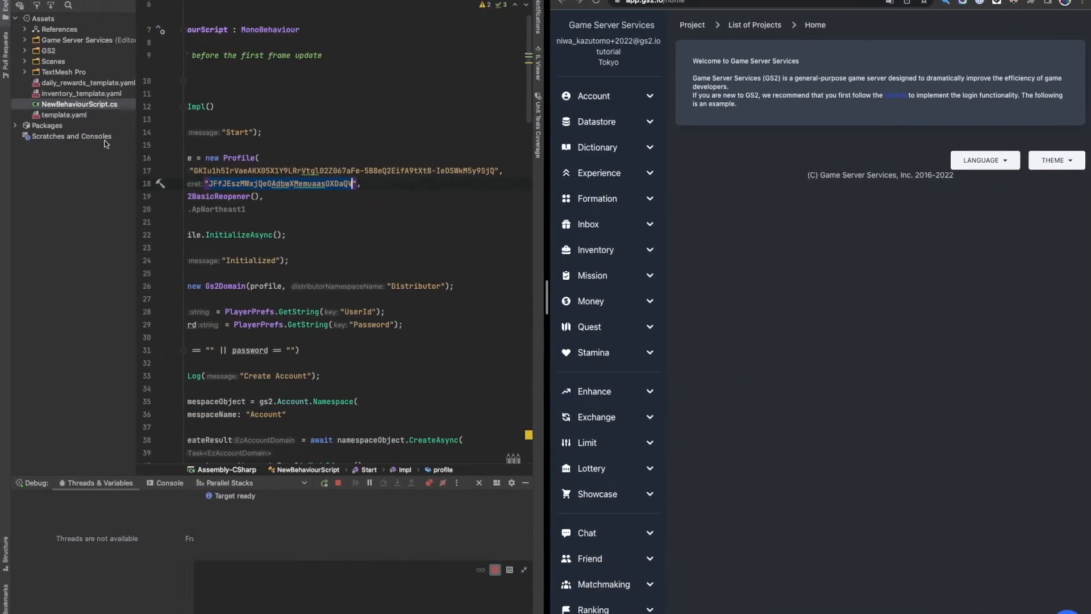
In the code editor, open Gs2InventoryItemLabel.cs from the GS2 UIKit for Unity package's Gs2Inventory View folder and examine its format placeholders
double_click(49, 126)
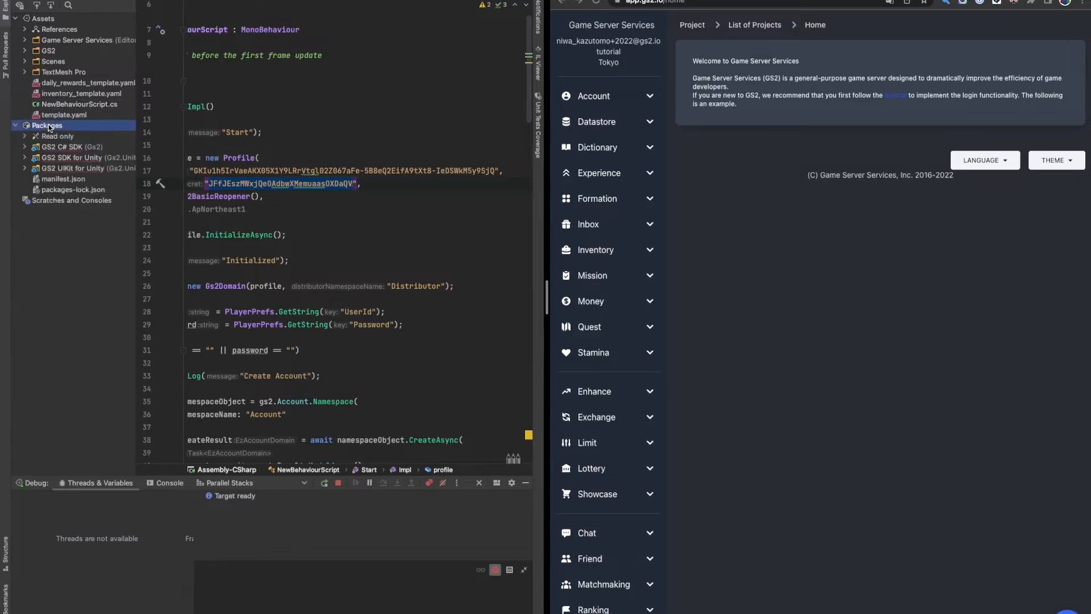
double_click(72, 167)
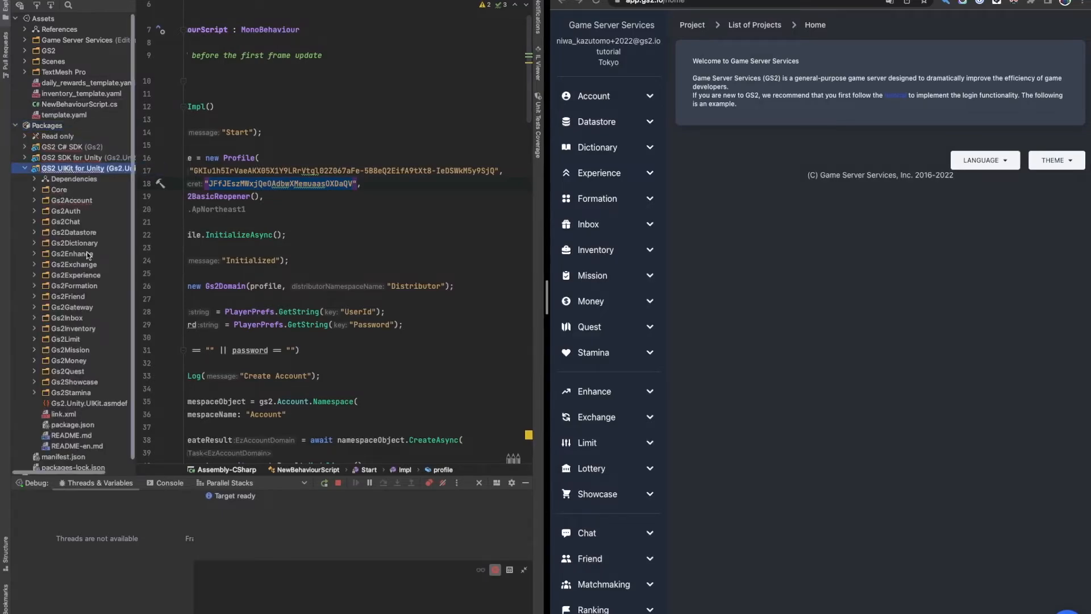
double_click(84, 327)
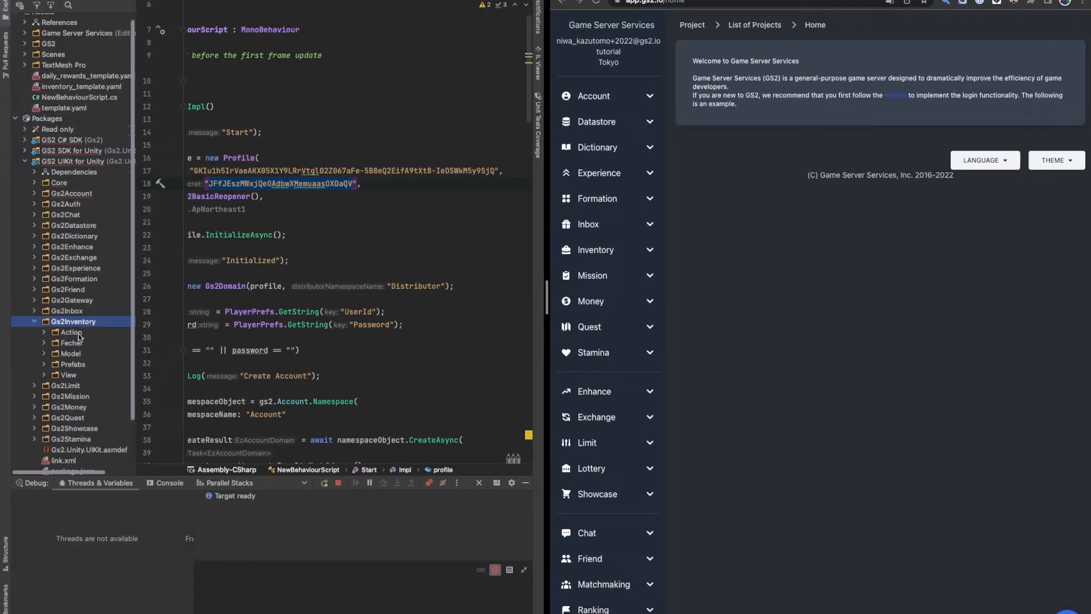
click(70, 355)
double_click(70, 374)
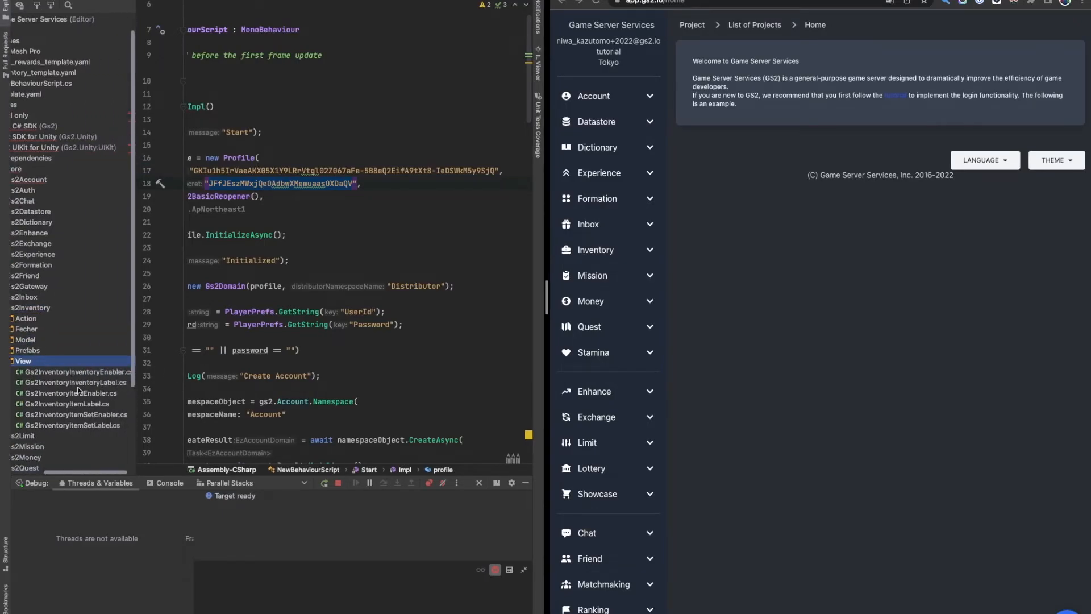
double_click(85, 403)
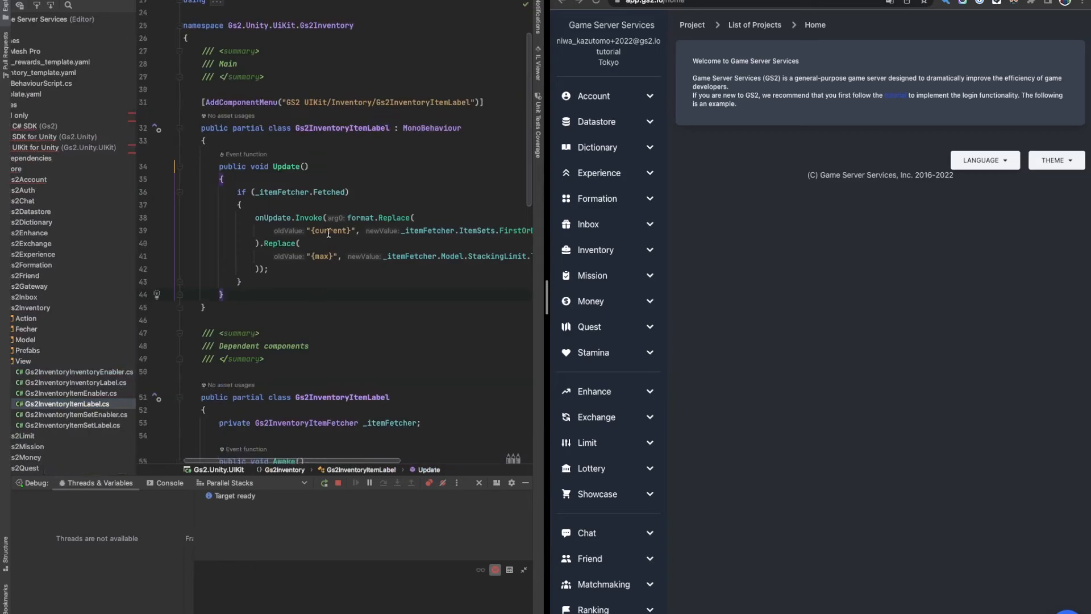
Switch back to Unity and set the Gs2InventoryItemLabel format to "Potion x {current}"
key(ctrl+Right)
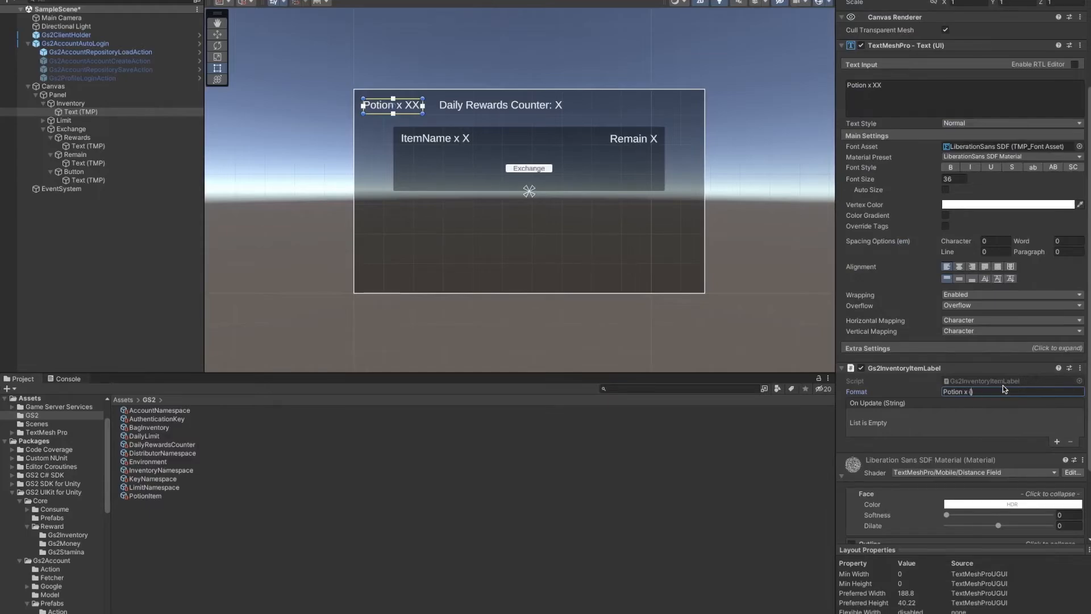
text(current)
Add an On Update listener to the inventory item label that targets its own text object's TextMeshProUGUI.text property
click(1055, 442)
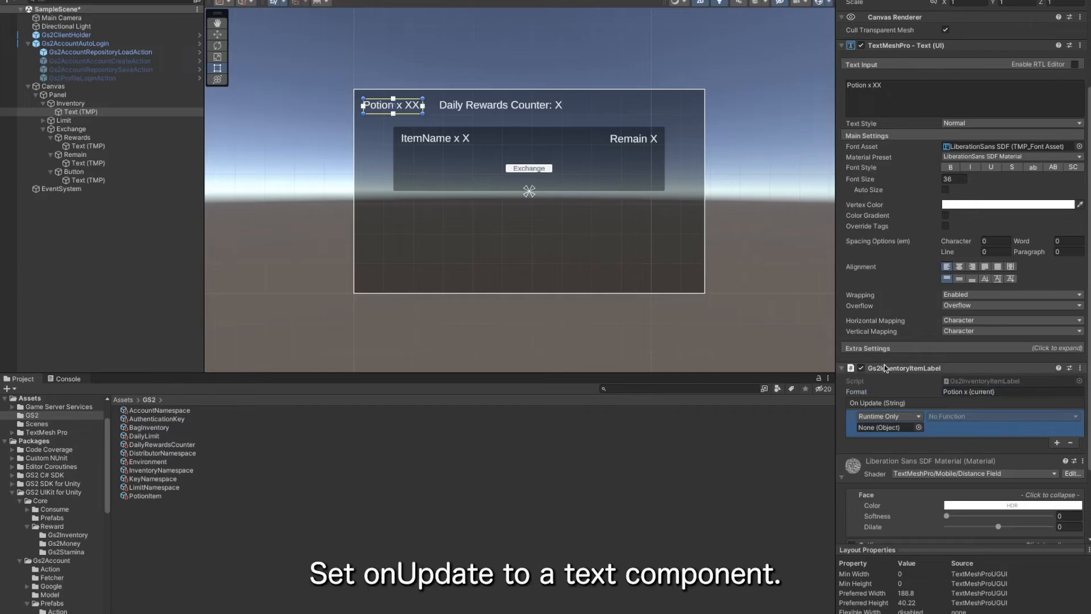
drag(861, 368, 881, 427)
click(946, 416)
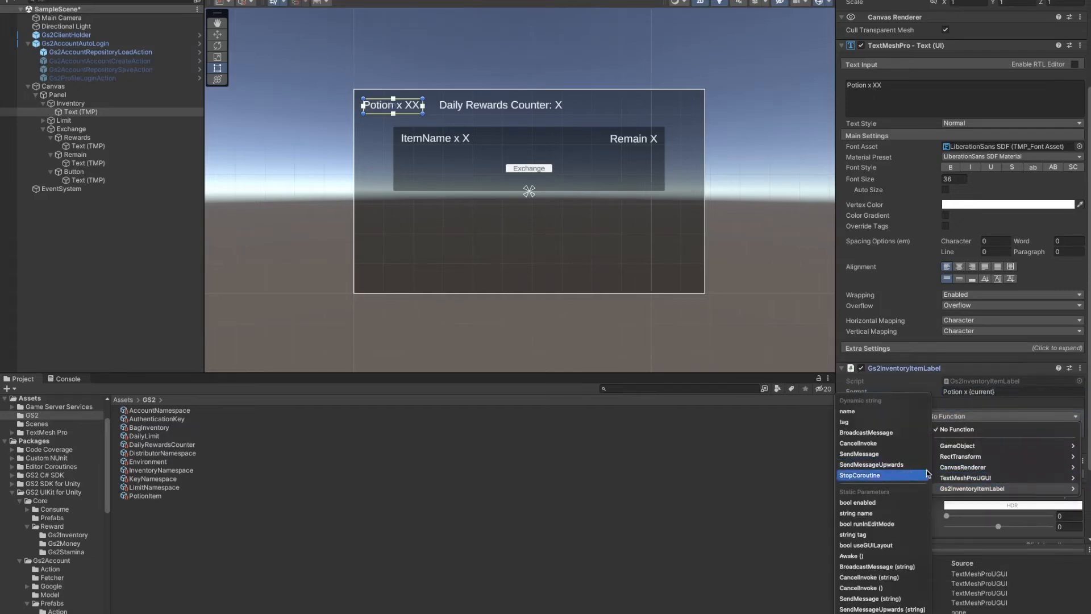
mouse_move(966, 478)
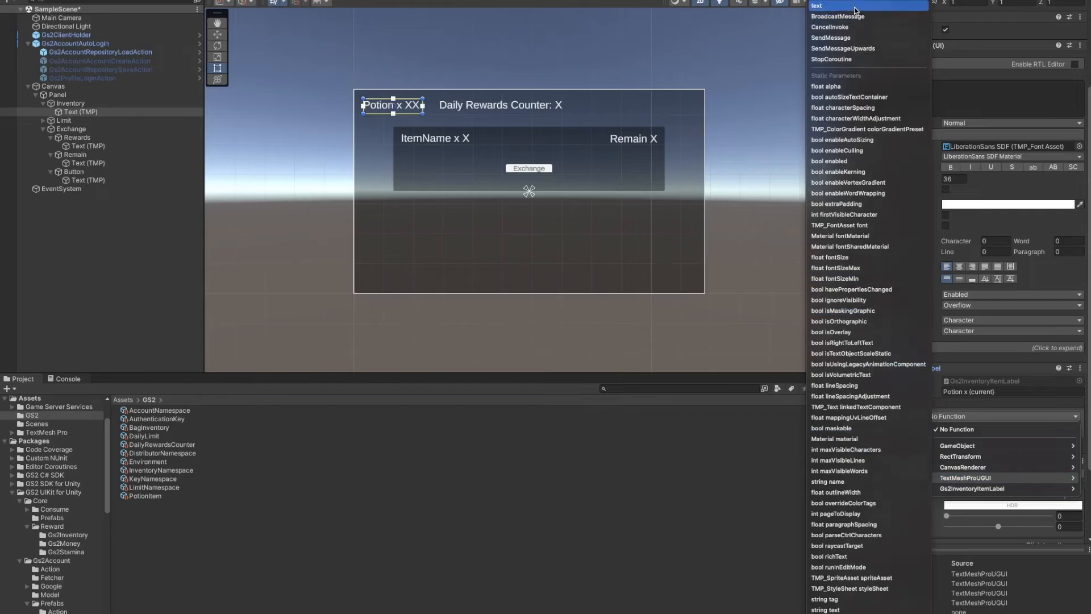
click(822, 6)
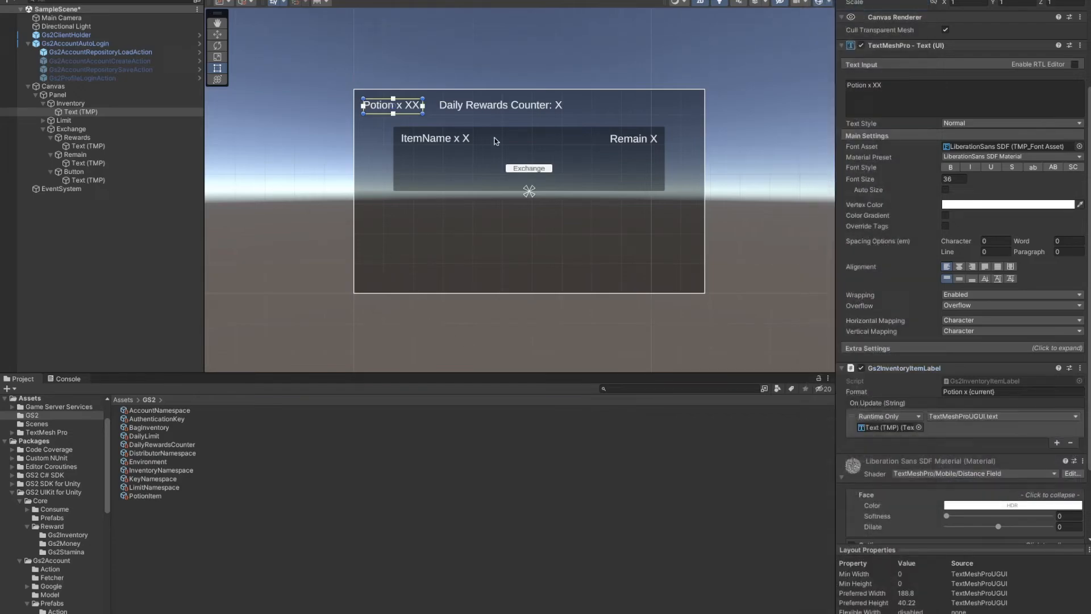
Add a Gs2LimitCounterFetcher component to the Limit object and assign DailyRewardsCounter as its counter
click(45, 122)
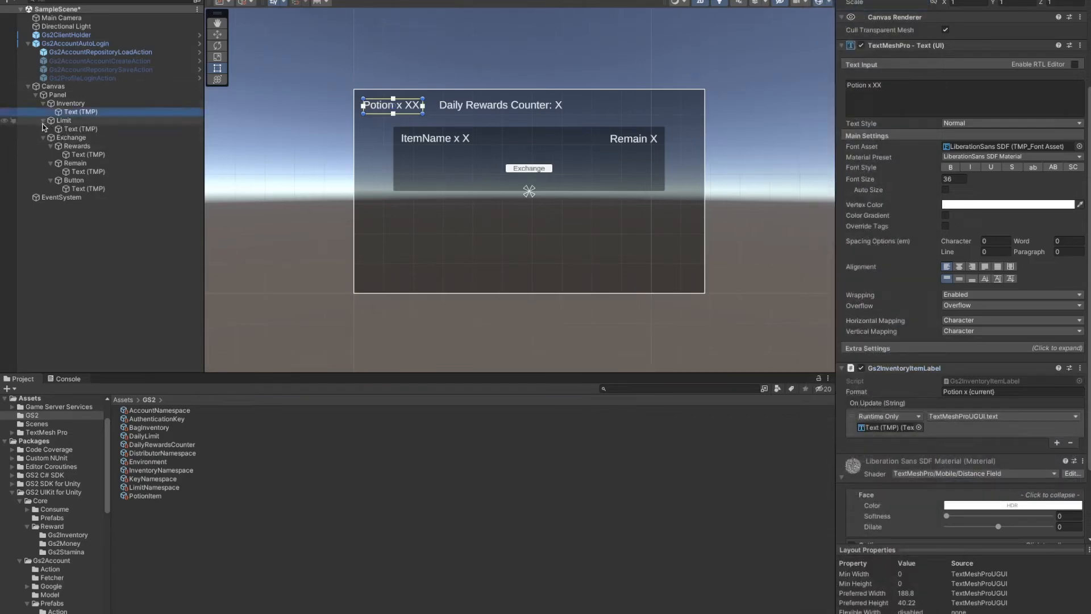
click(59, 122)
click(926, 143)
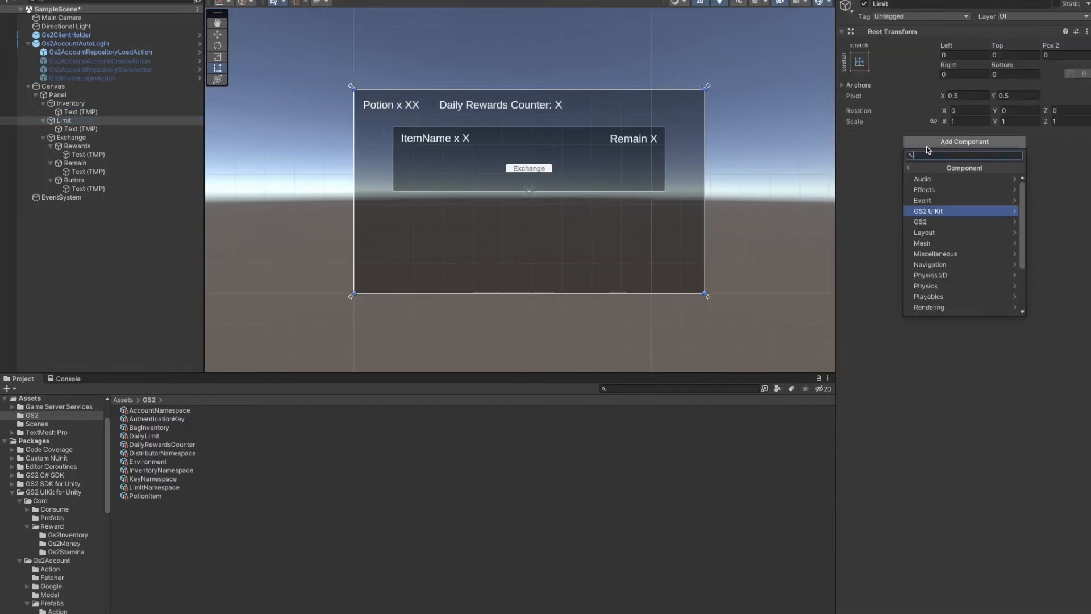
click(932, 211)
scroll(933, 209, down, 1)
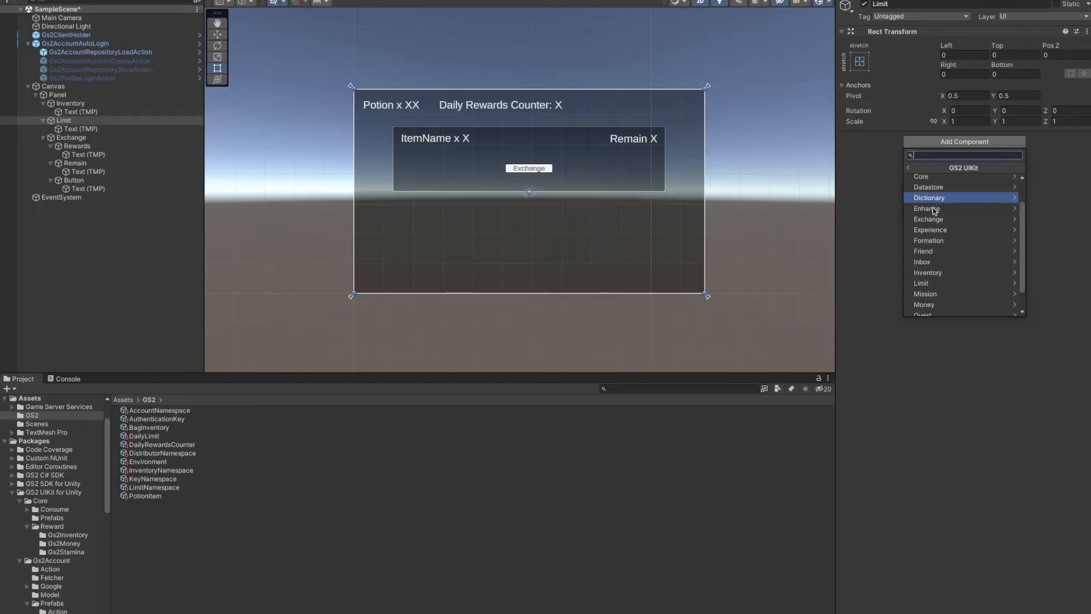
click(932, 283)
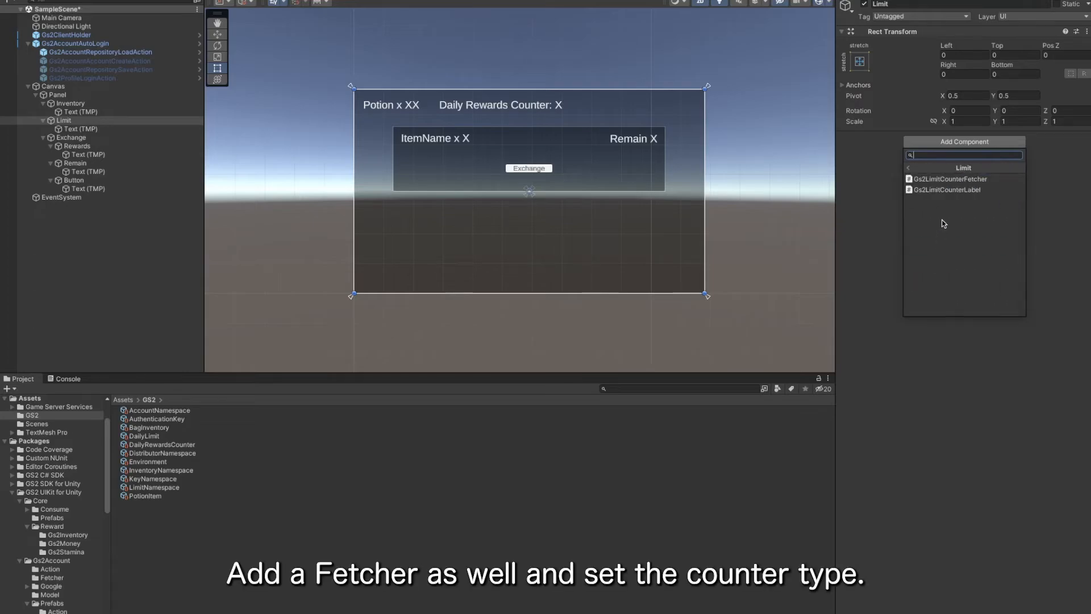
click(954, 178)
click(1084, 161)
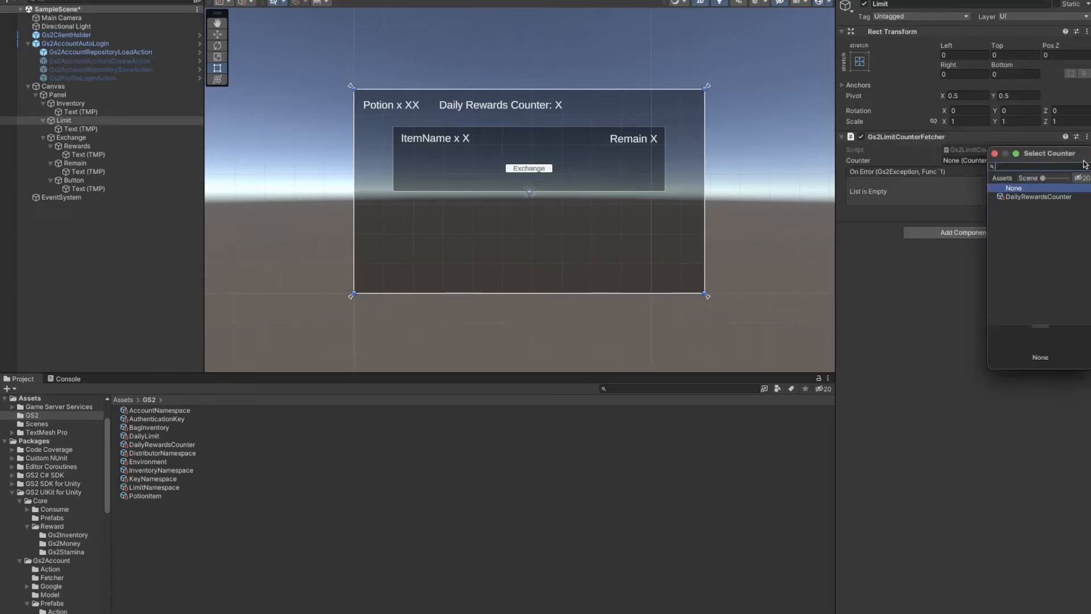
double_click(1043, 194)
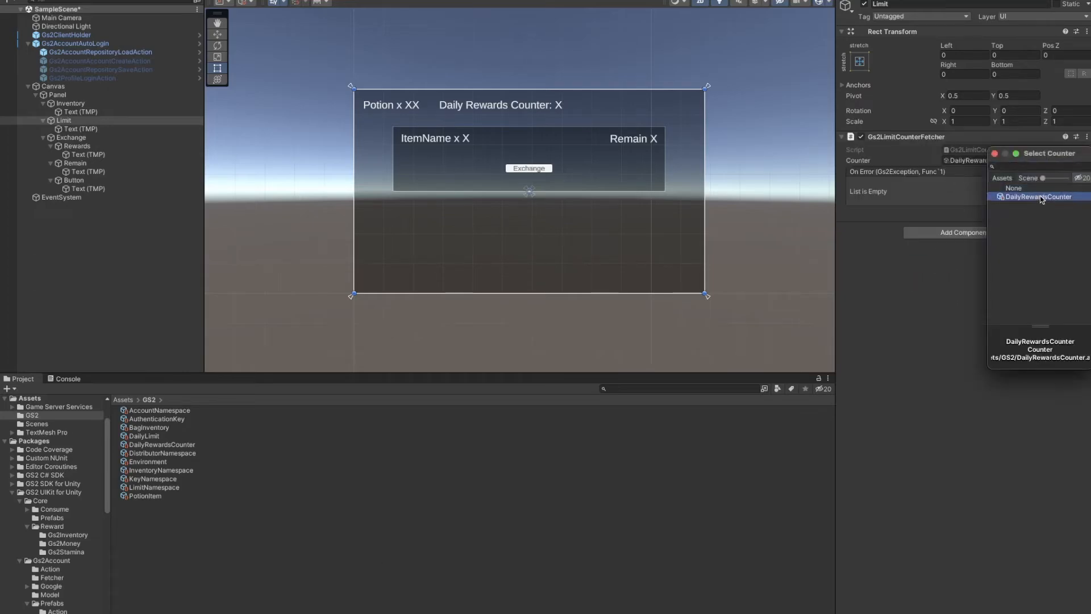
Add a Gs2LimitCounterLabel component to the text object under Limit
click(108, 129)
scroll(903, 396, down, 5)
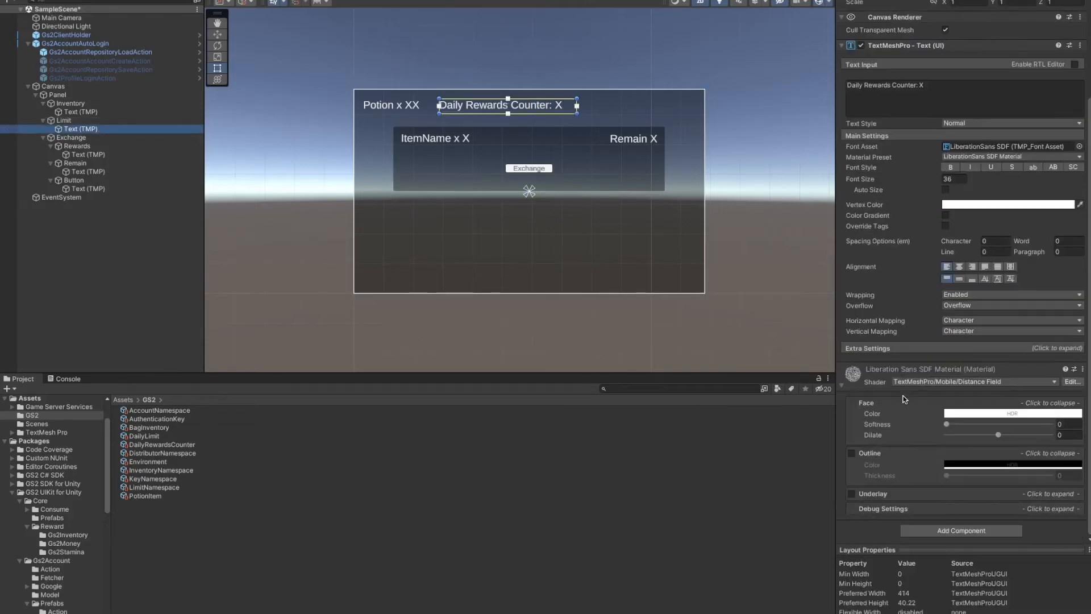
click(916, 530)
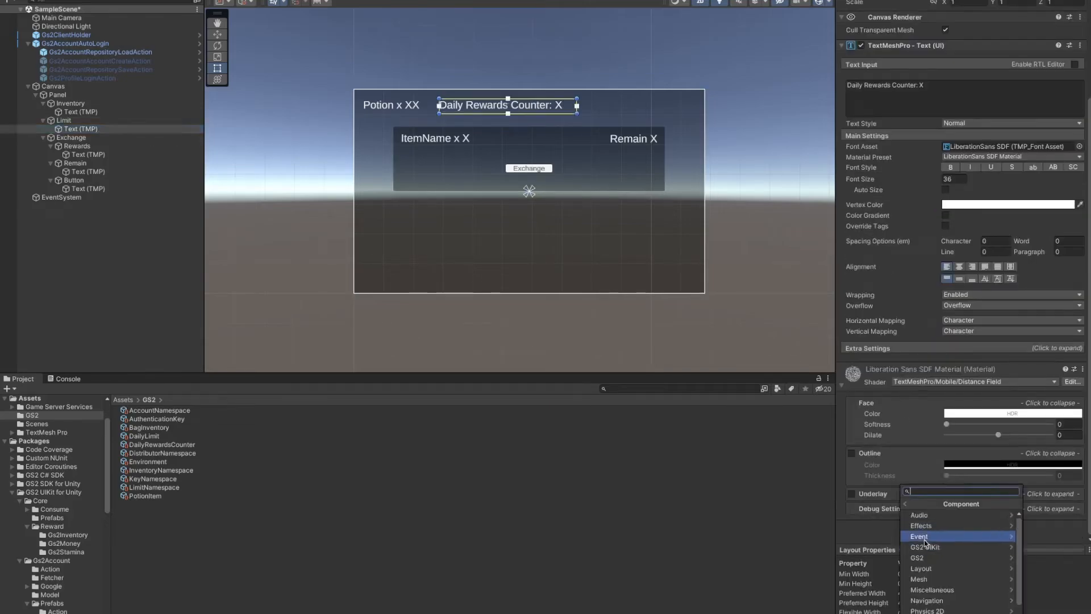
click(926, 547)
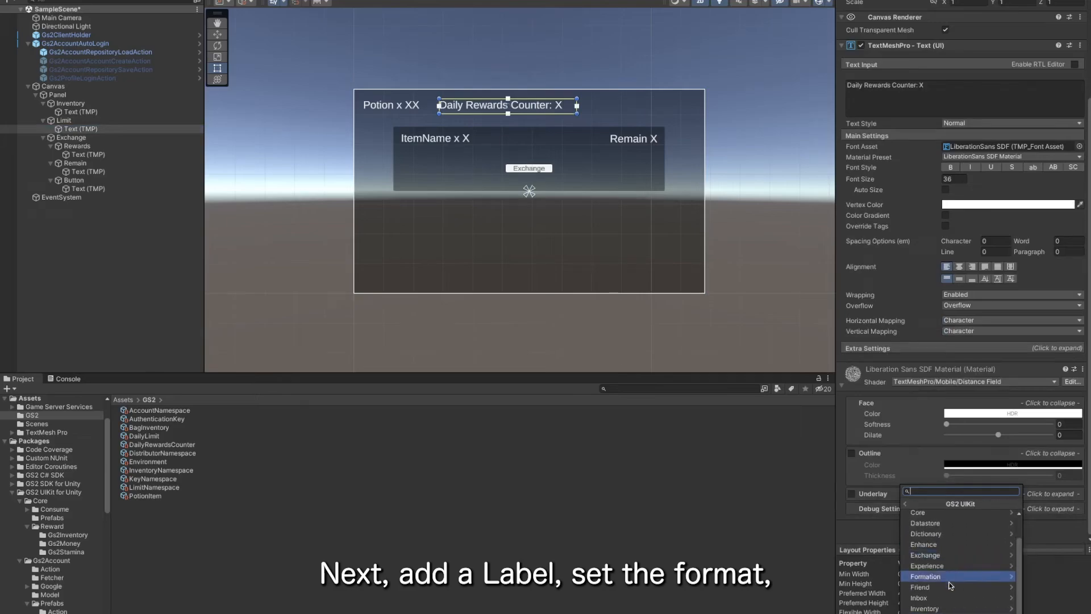
click(948, 613)
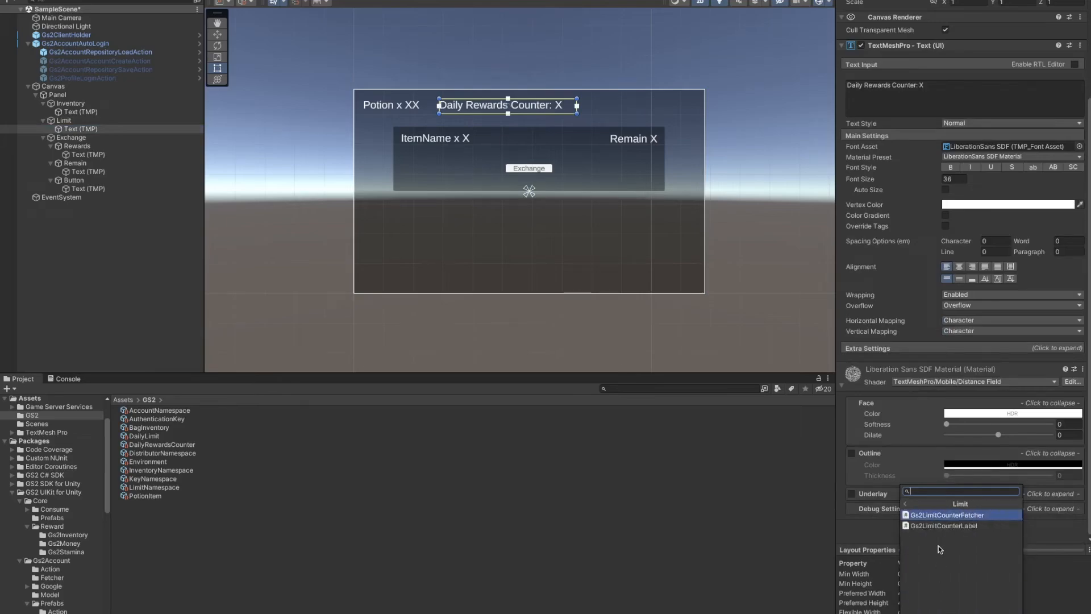
click(943, 525)
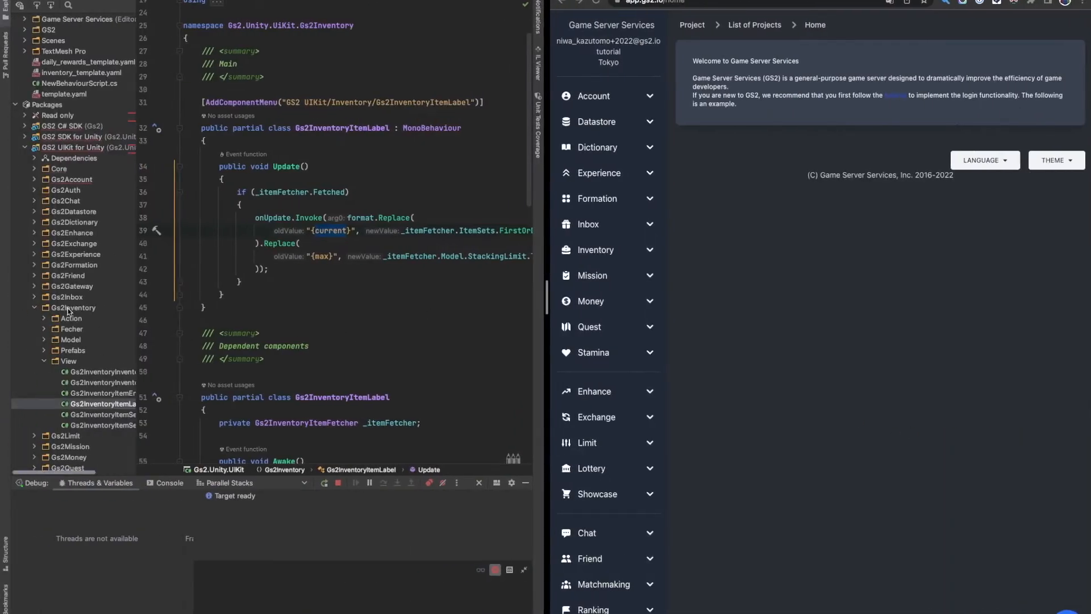
In the code editor, open the Gs2LimitCounterLabel script from the Gs2Limit View folder to check its format placeholders
double_click(67, 308)
double_click(73, 323)
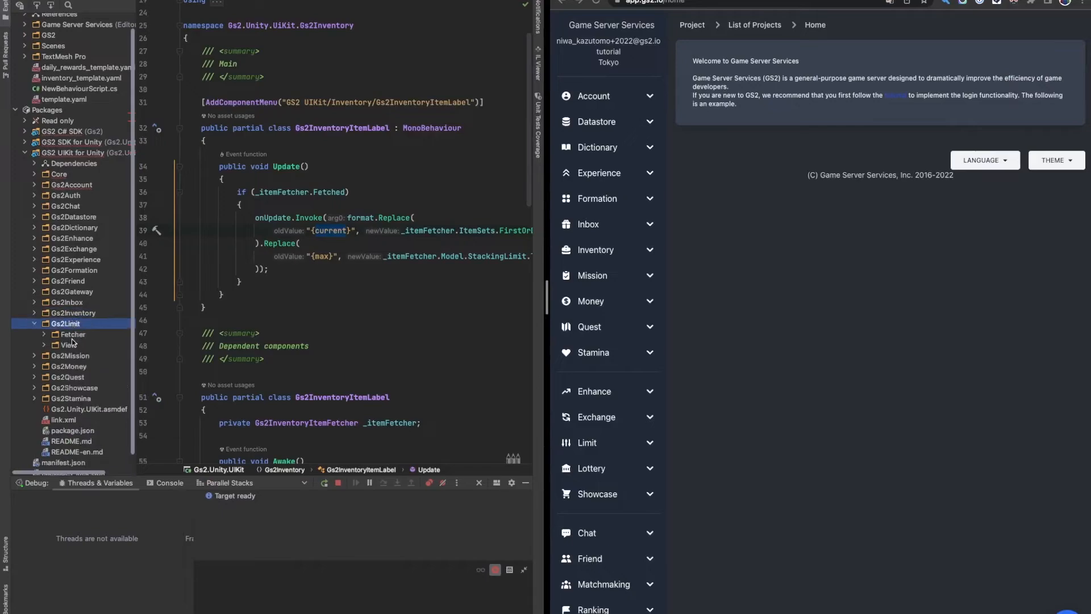
double_click(71, 343)
double_click(83, 366)
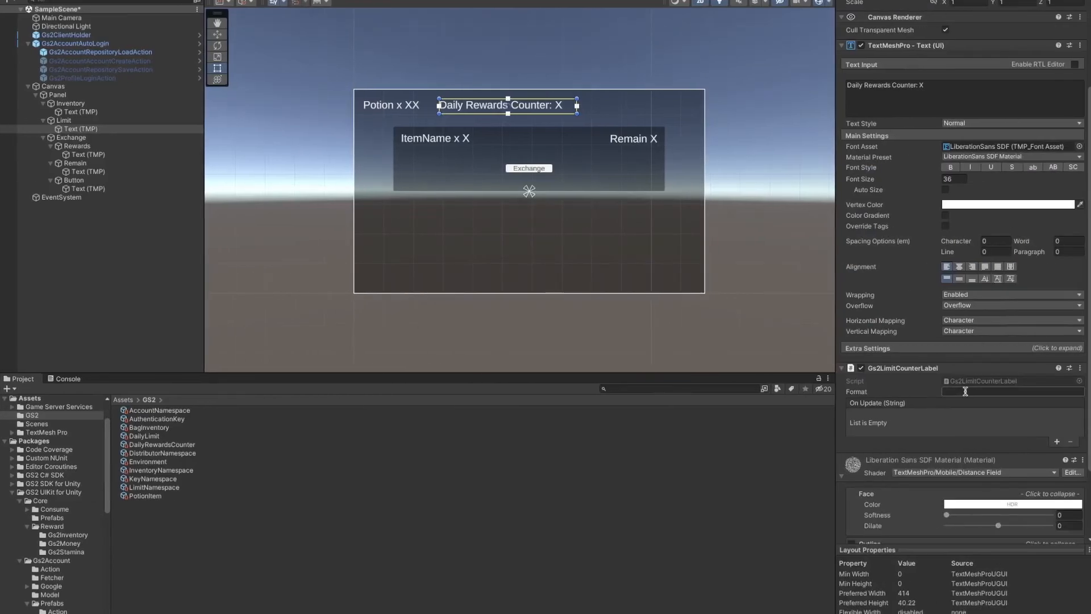
Switch back to Unity and set the Gs2LimitCounterLabel format to "Daily Rewards Counter: {value}"
click(964, 391)
text({value})
drag(920, 86, 800, 81)
key(ctrl+c)
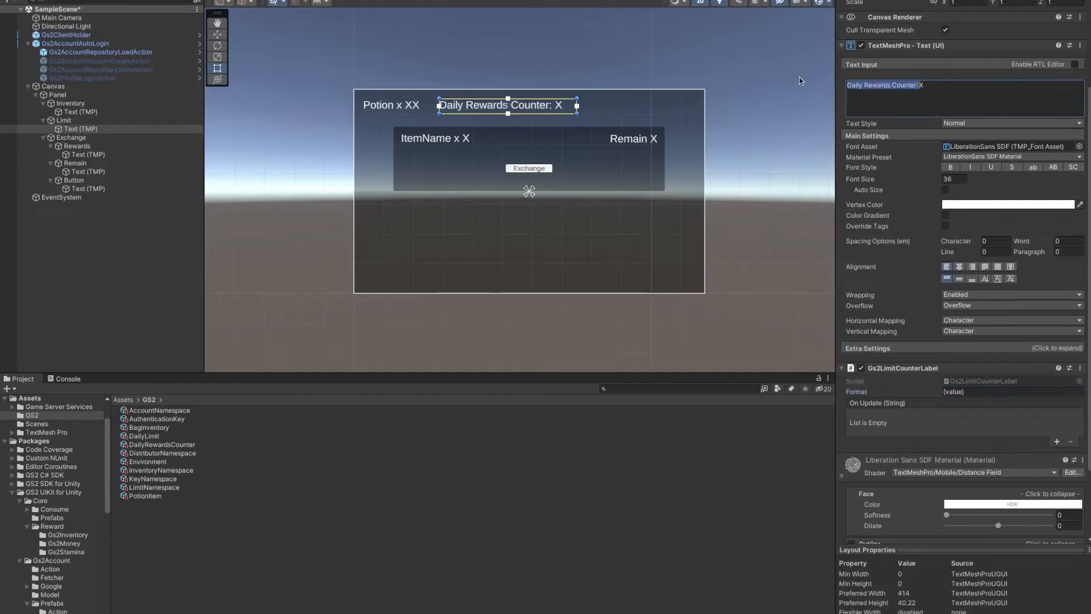
click(944, 392)
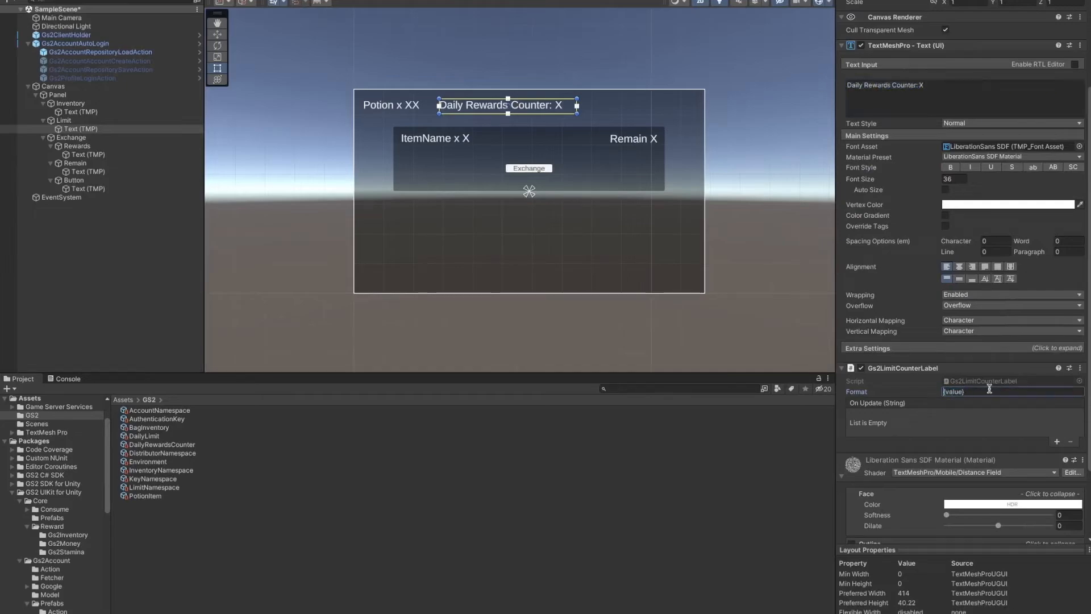
key(ctrl+v)
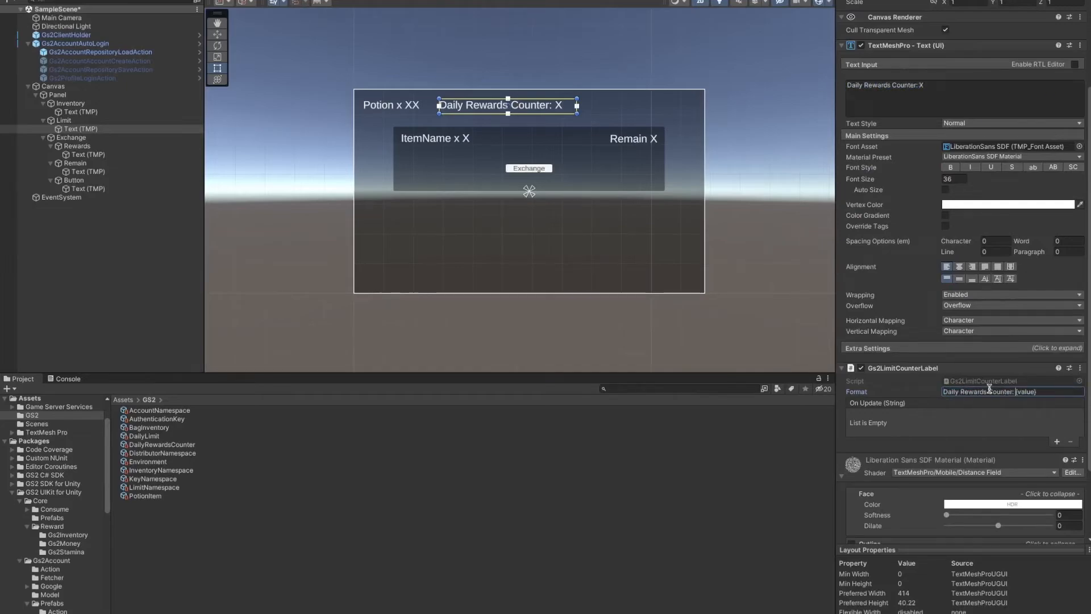
Add an On Update listener to the limit counter label that targets its own text object's TextMeshProUGUI.text property
click(1057, 442)
drag(850, 370, 888, 428)
click(952, 416)
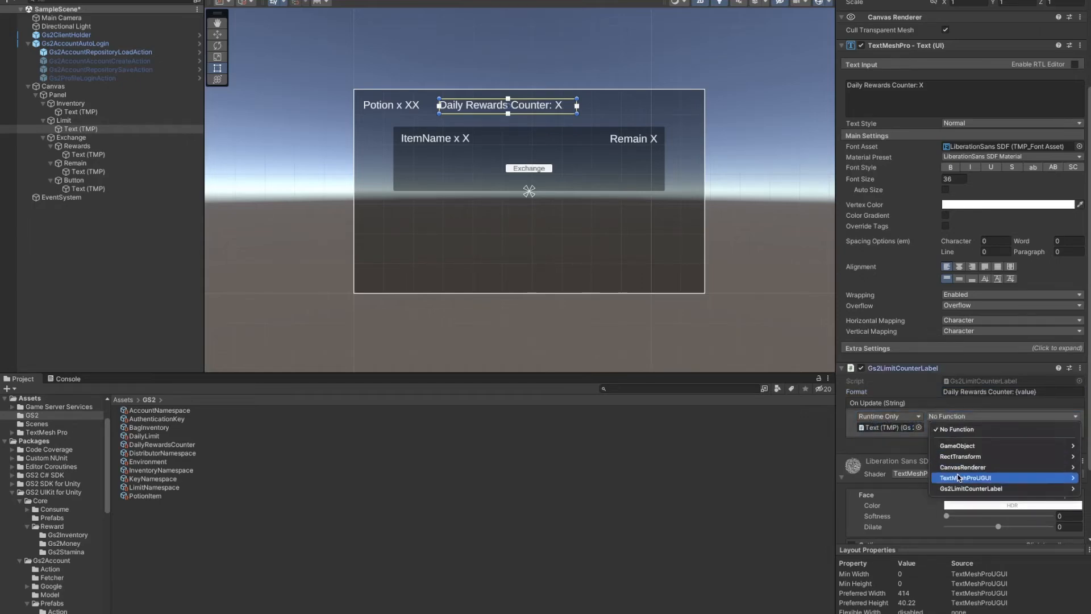
mouse_move(967, 478)
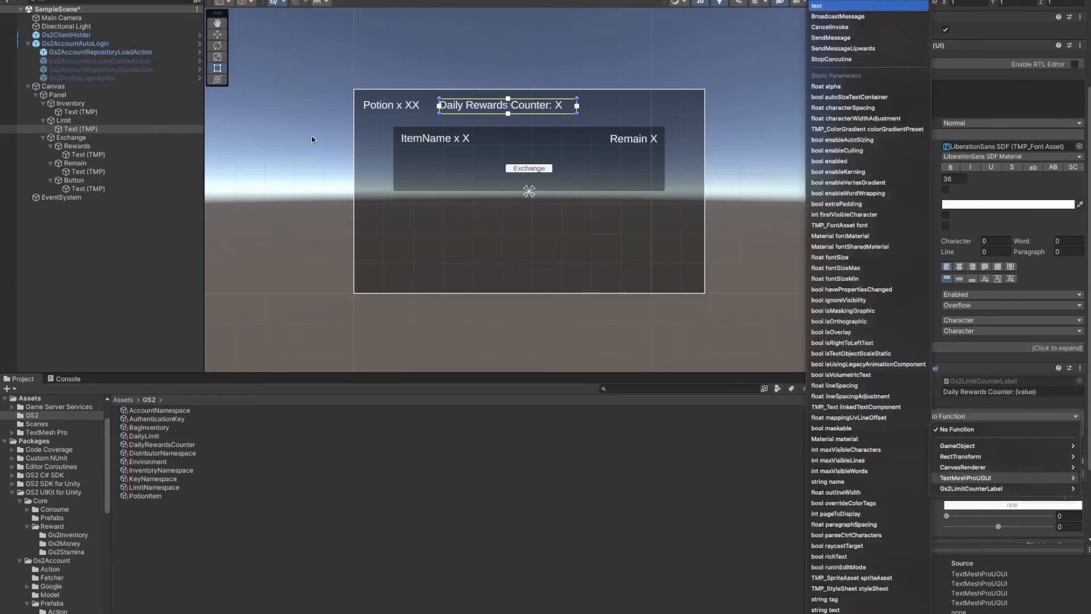
click(830, 6)
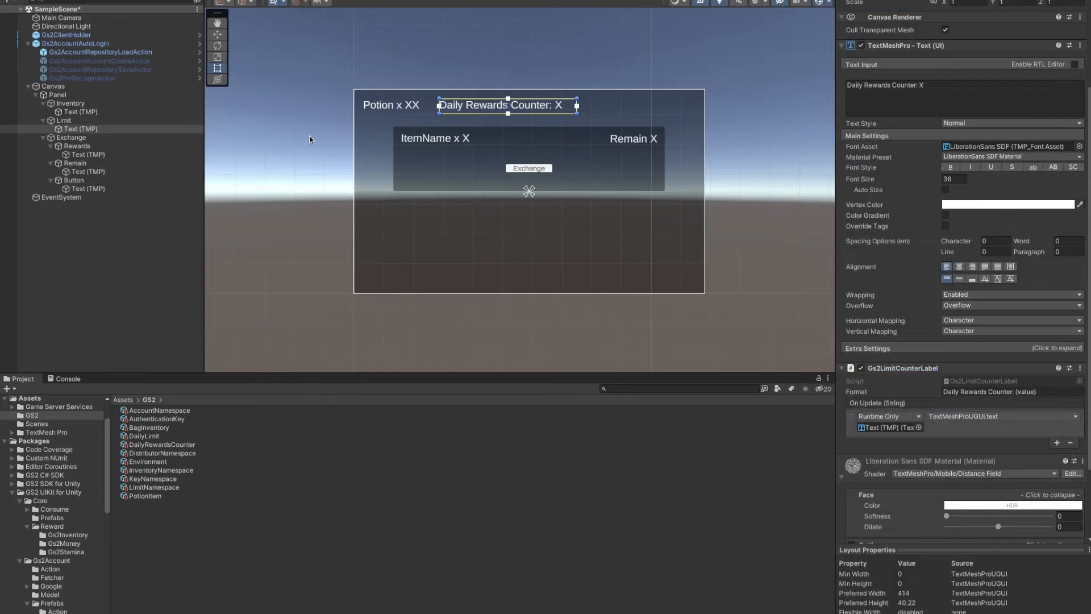
Add a Gs2ExchangeRateFetcher component to the Exchange object and assign DailyRewardsRate as its rate
click(82, 138)
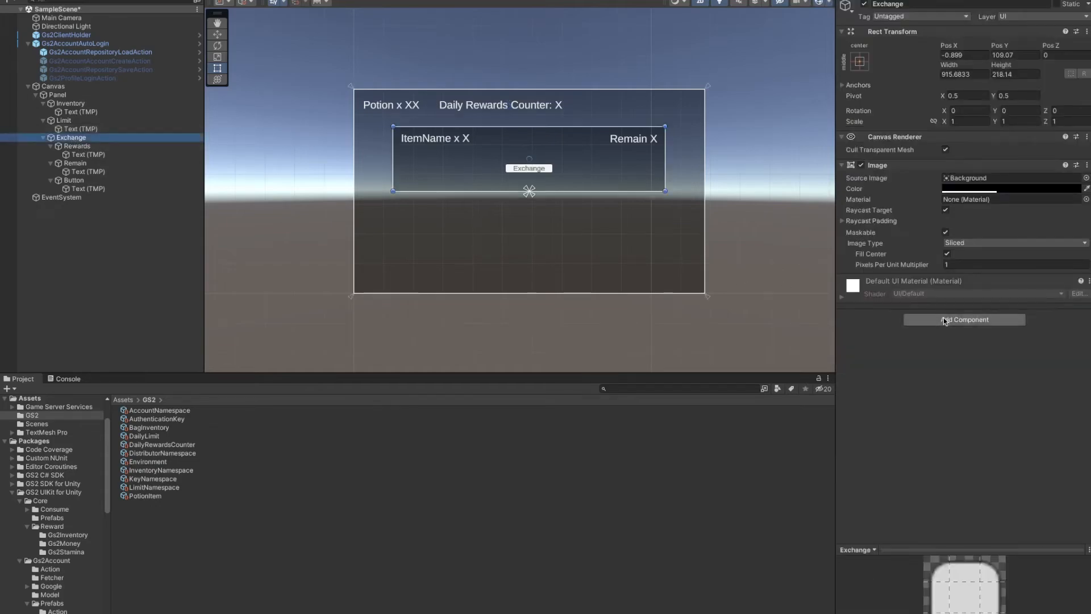
click(944, 319)
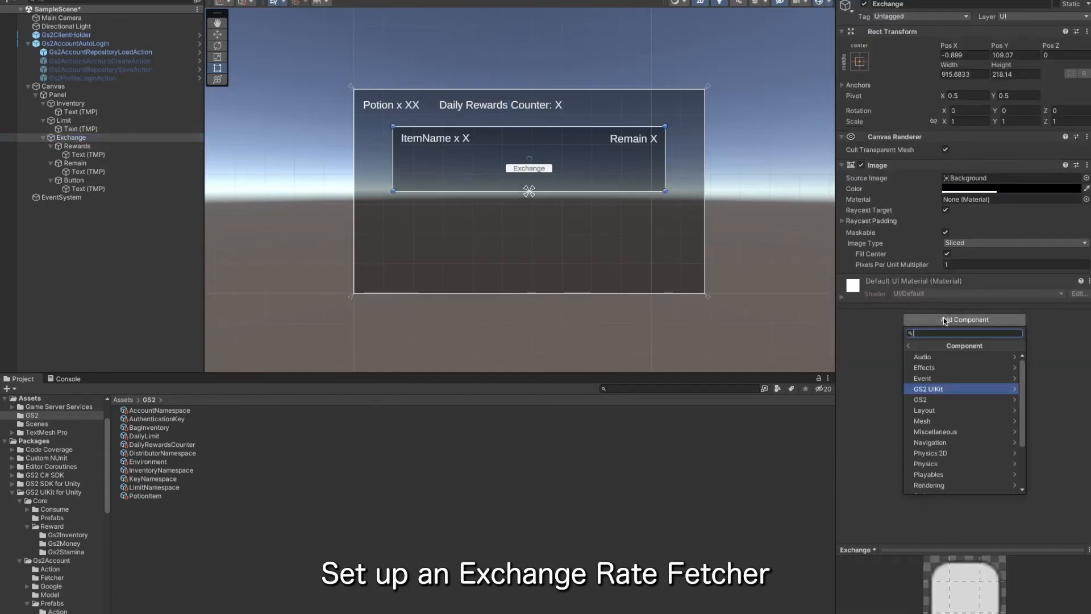
click(948, 388)
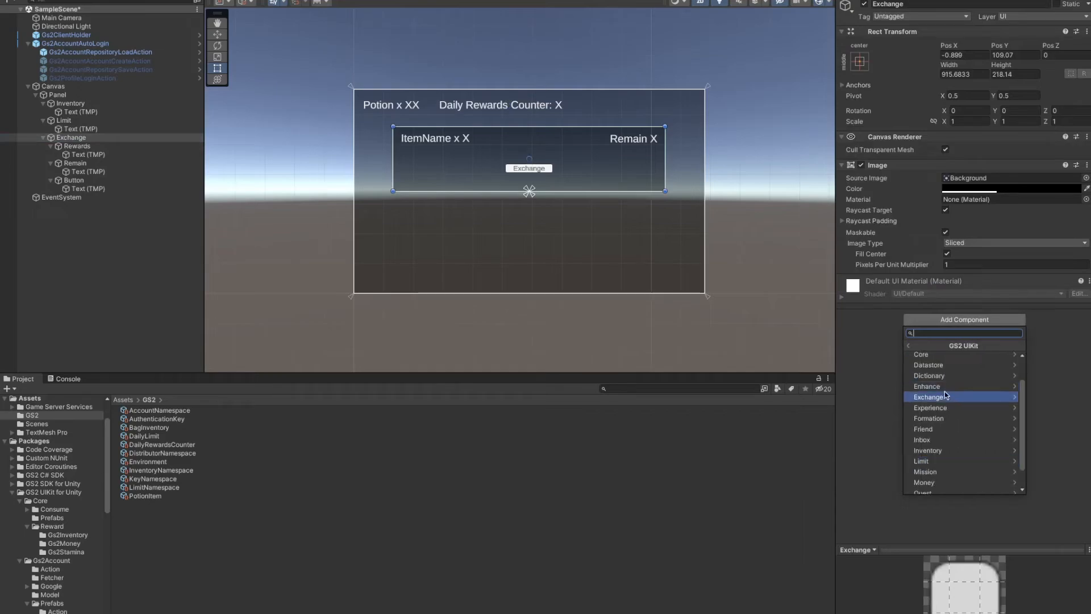
click(947, 396)
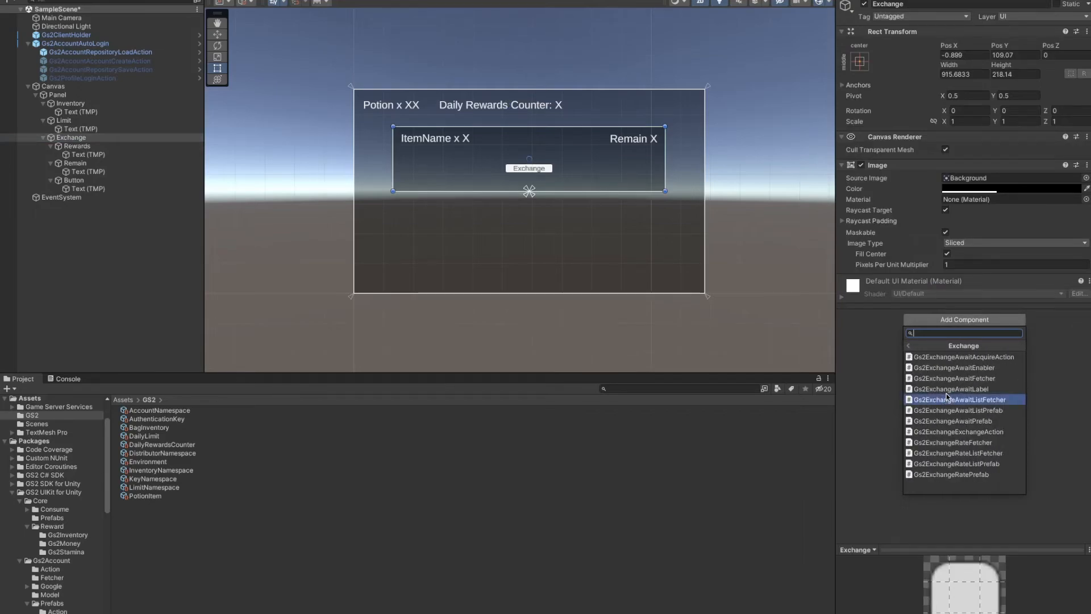
click(987, 441)
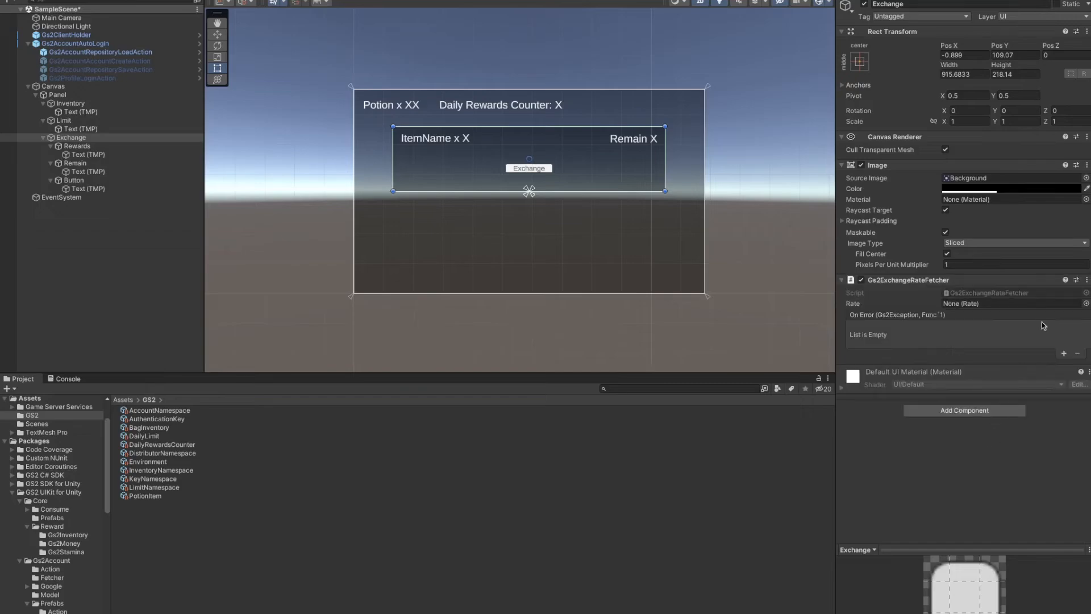
click(1087, 304)
click(1036, 340)
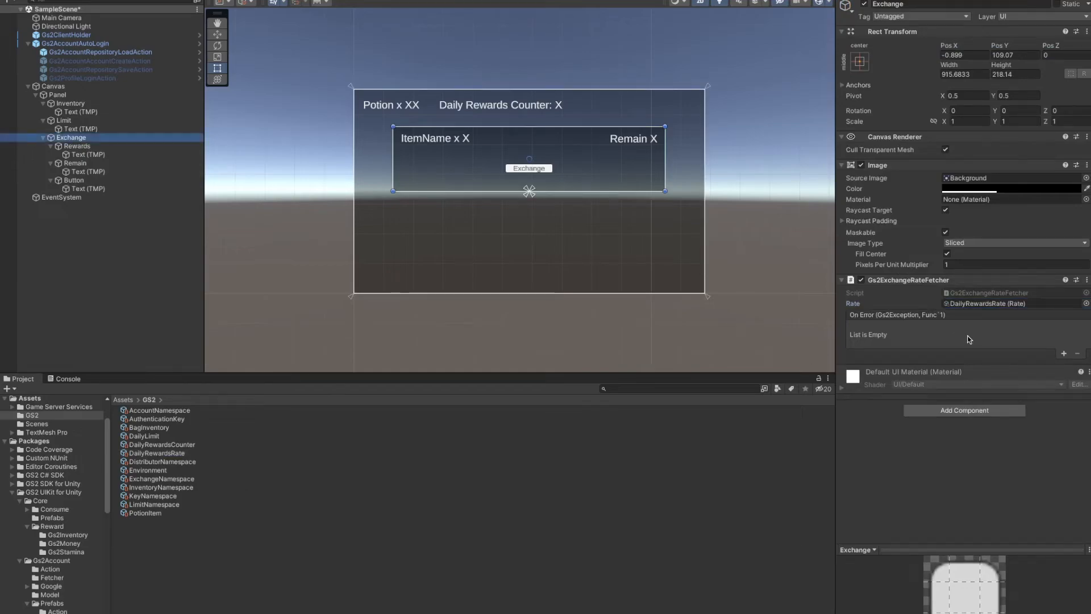
Add a Gs2InventoryAcquireItemSetByUserIdLabel component from the GS2 UIKit core inventory rewards to the text object under Rewards
click(85, 155)
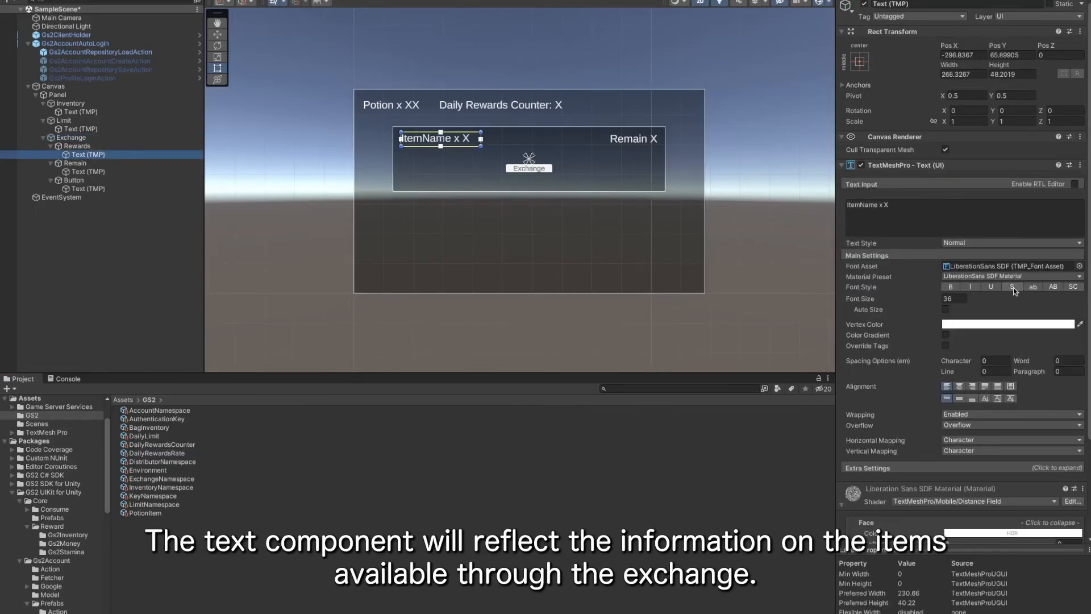
scroll(916, 344, down, 5)
click(962, 531)
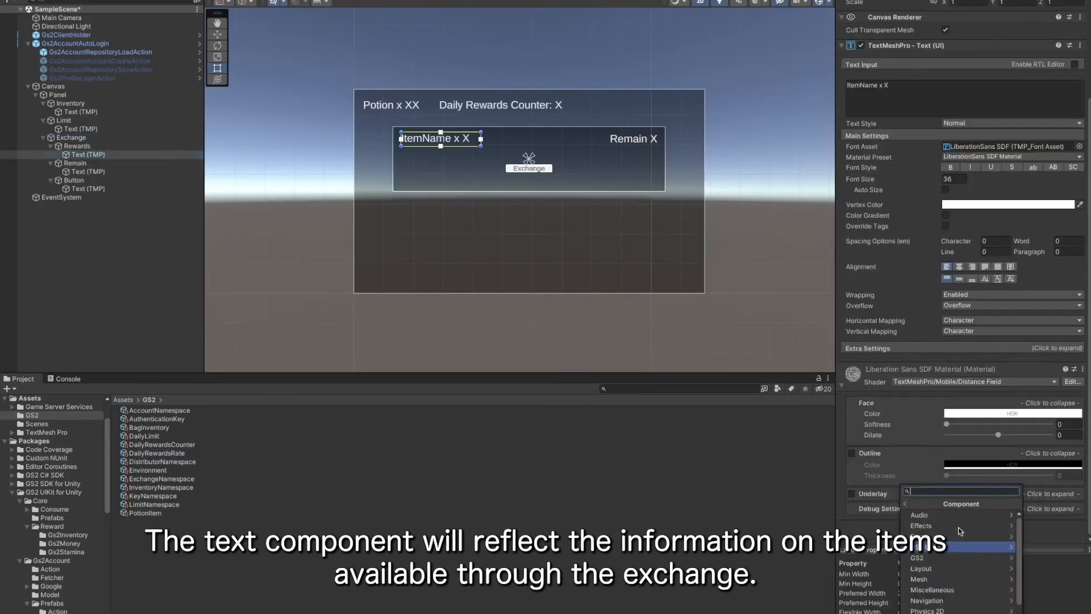
click(960, 546)
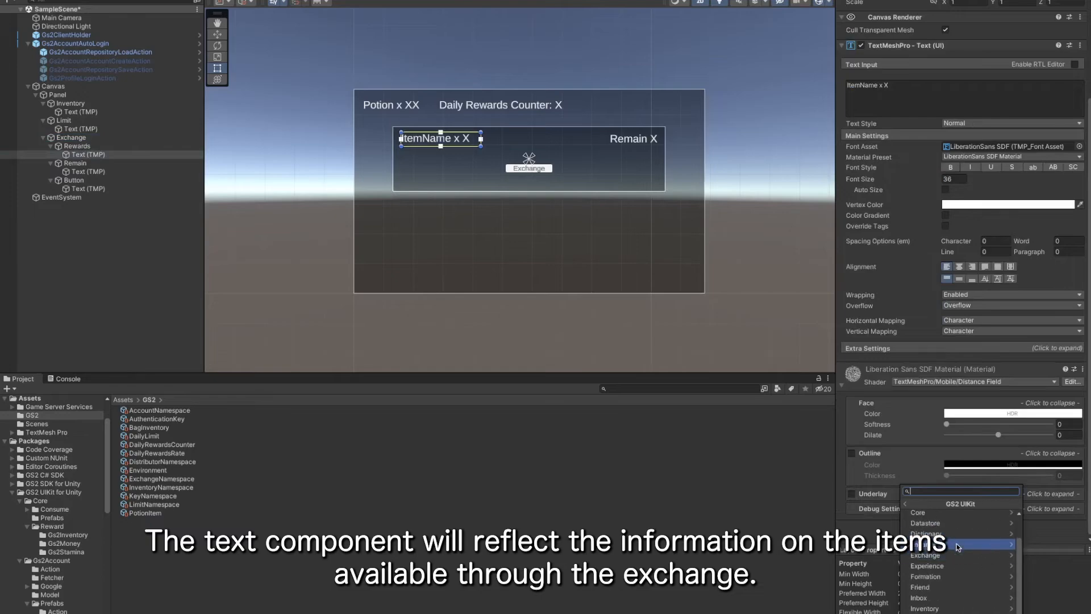
click(949, 514)
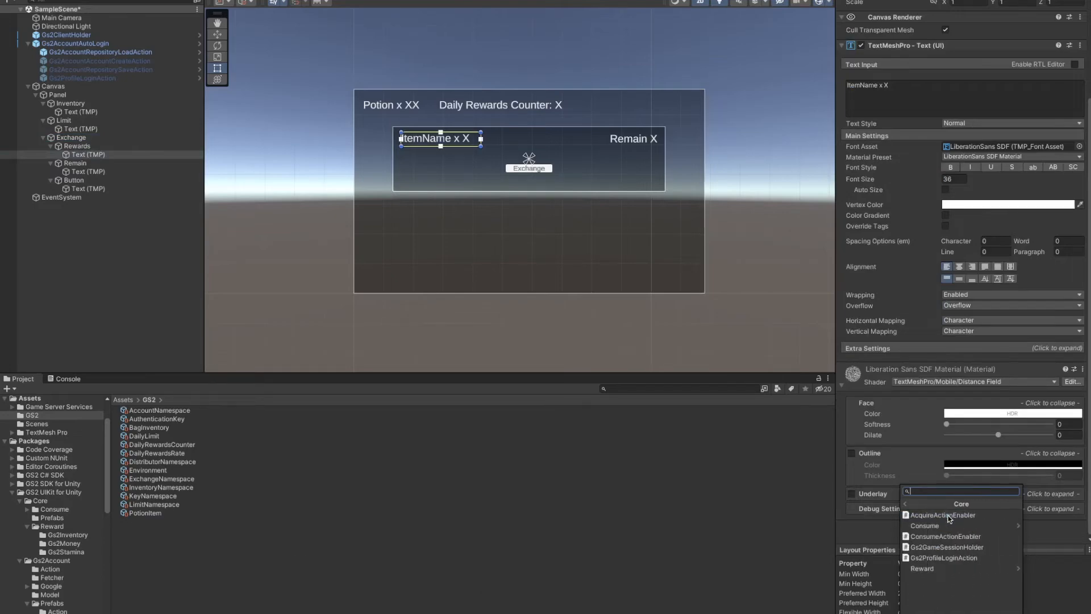
click(942, 568)
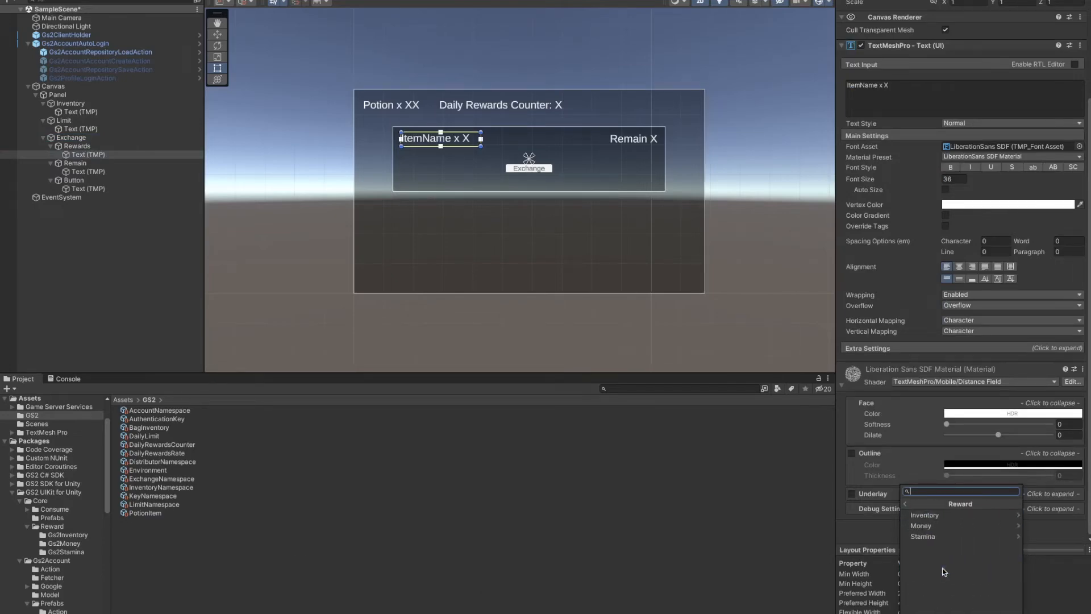
click(932, 515)
click(934, 515)
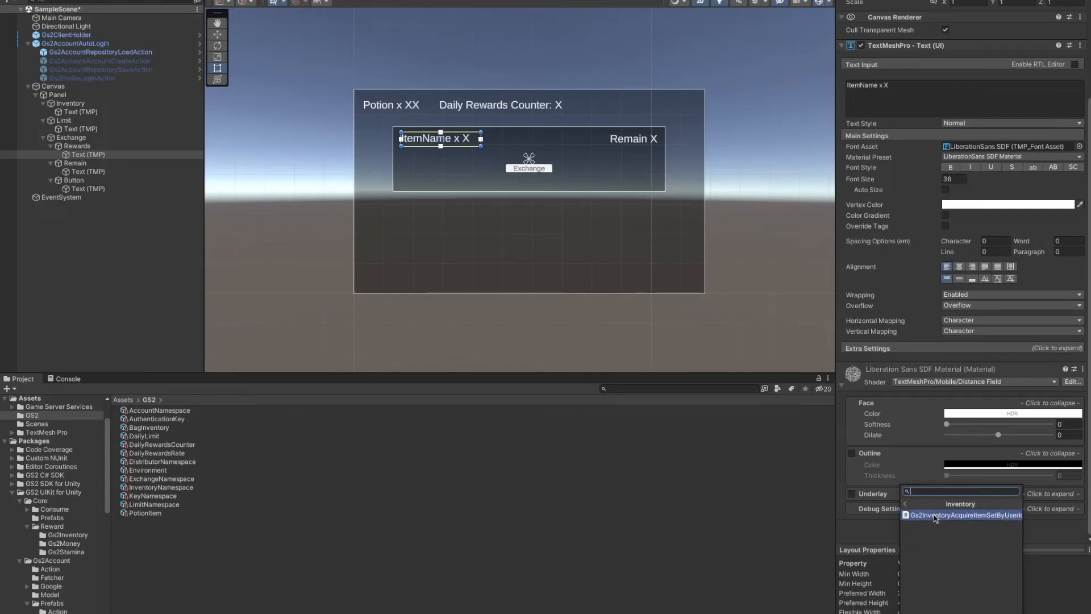
click(933, 515)
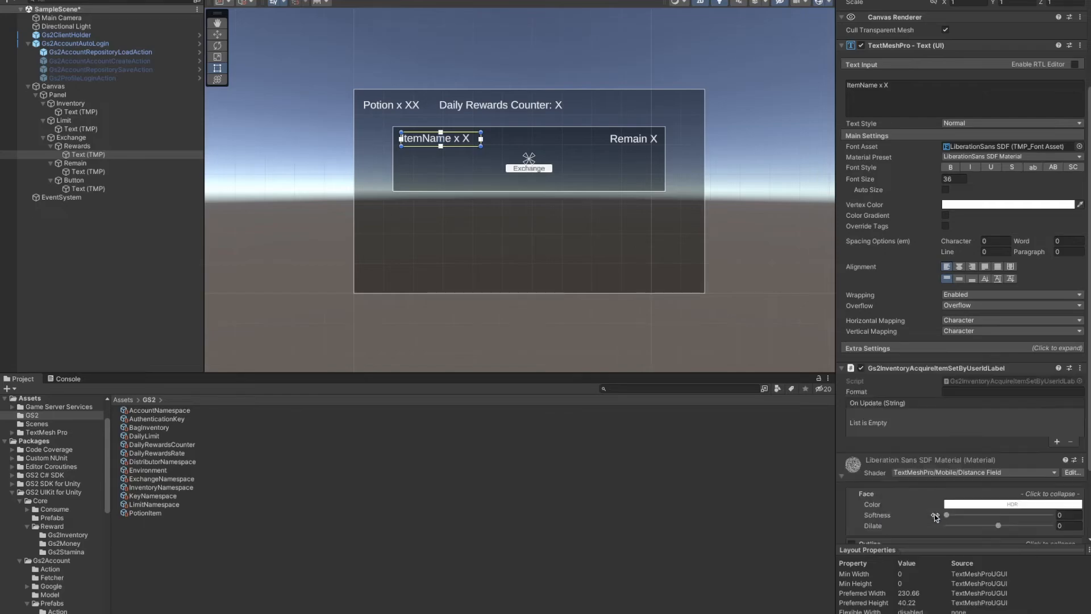
Open the Gs2InventoryAcquireItemSetByUserIdLabel script in the code editor and copy its {itemName} placeholder
double_click(982, 382)
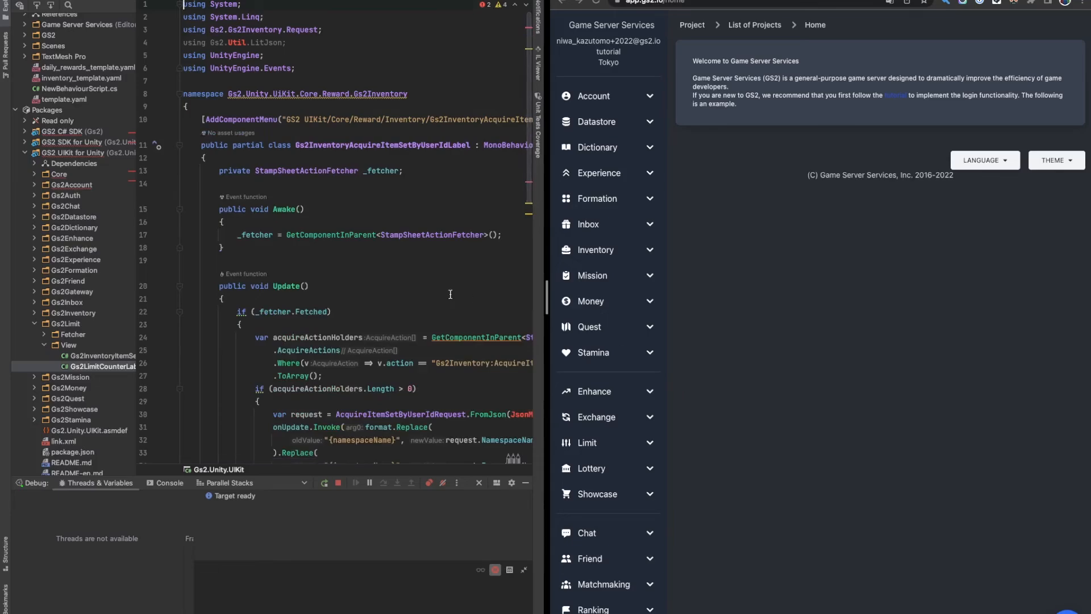
scroll(428, 294, down, 2)
scroll(428, 294, down, 3)
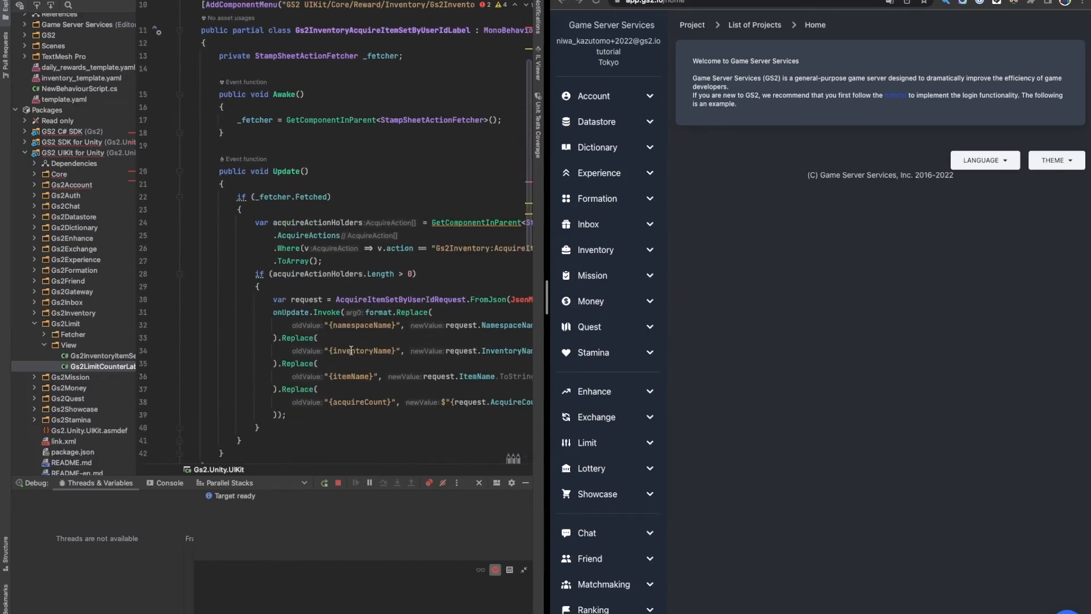
drag(329, 376, 373, 377)
key(ctrl+c)
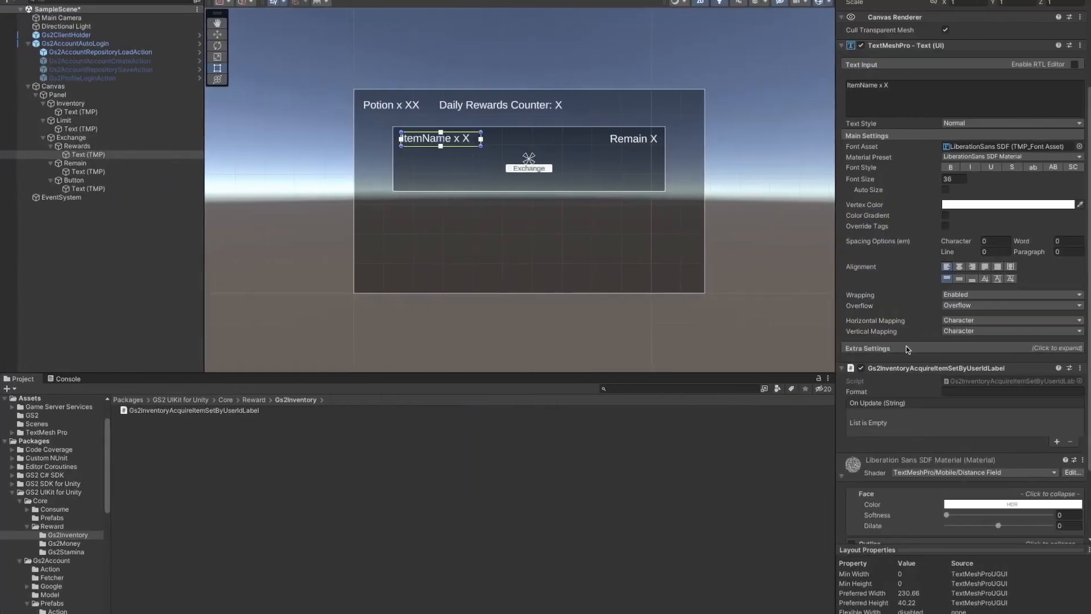
In Unity, set the rewards label's format to "{itemName} x {acquireCount}", taking the count placeholder from the script
click(955, 392)
key(ctrl+v)
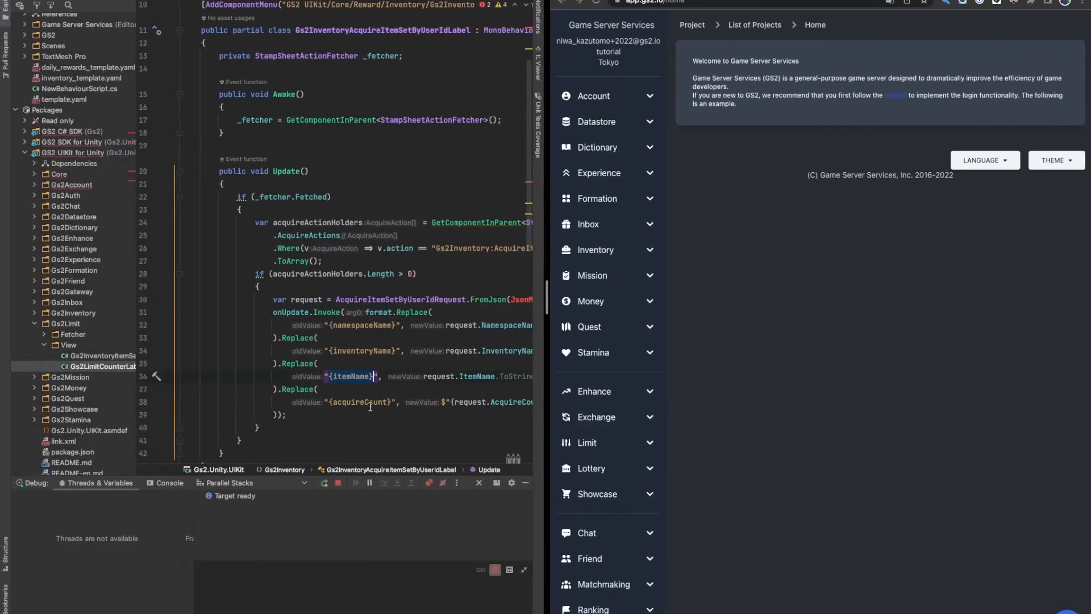
drag(329, 403, 377, 402)
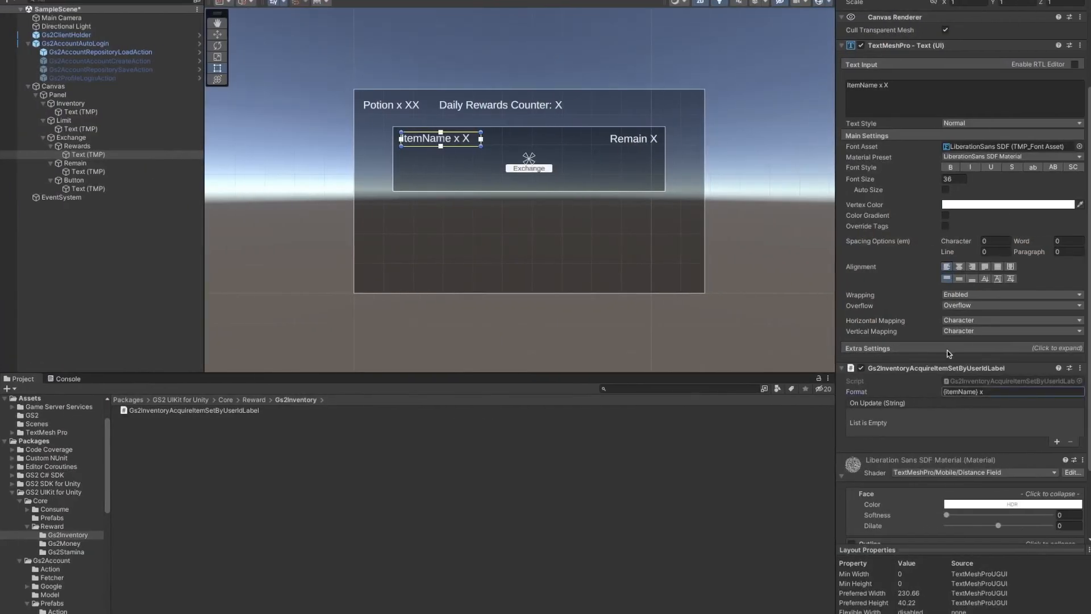
click(1011, 392)
click(1018, 391)
text({acquireCount})
Add an On Update listener to the rewards label that targets its own text object's TextMeshProUGUI.text property
click(1055, 443)
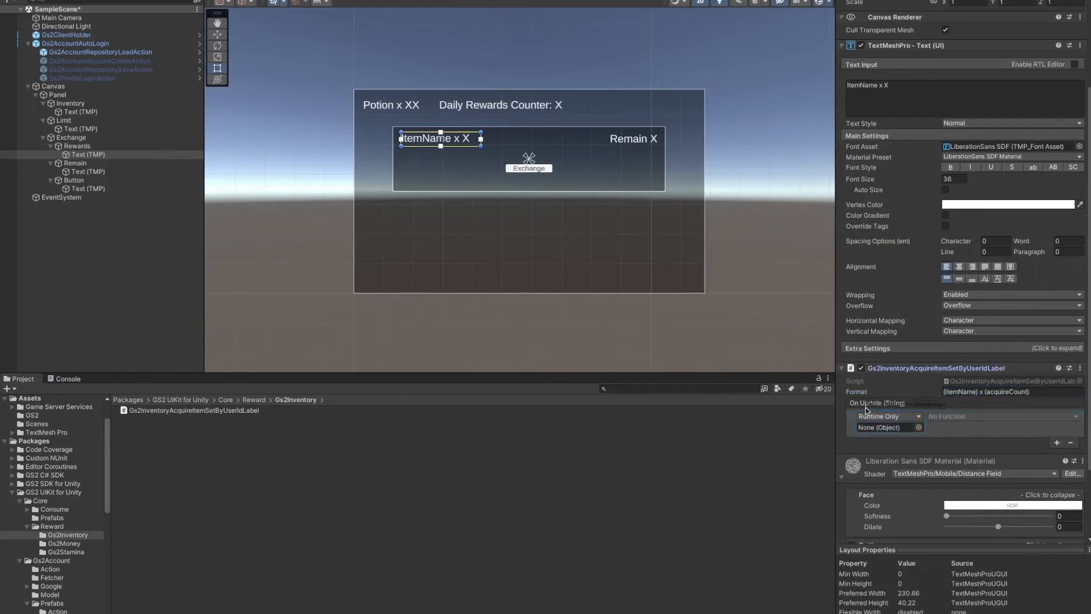
click(950, 417)
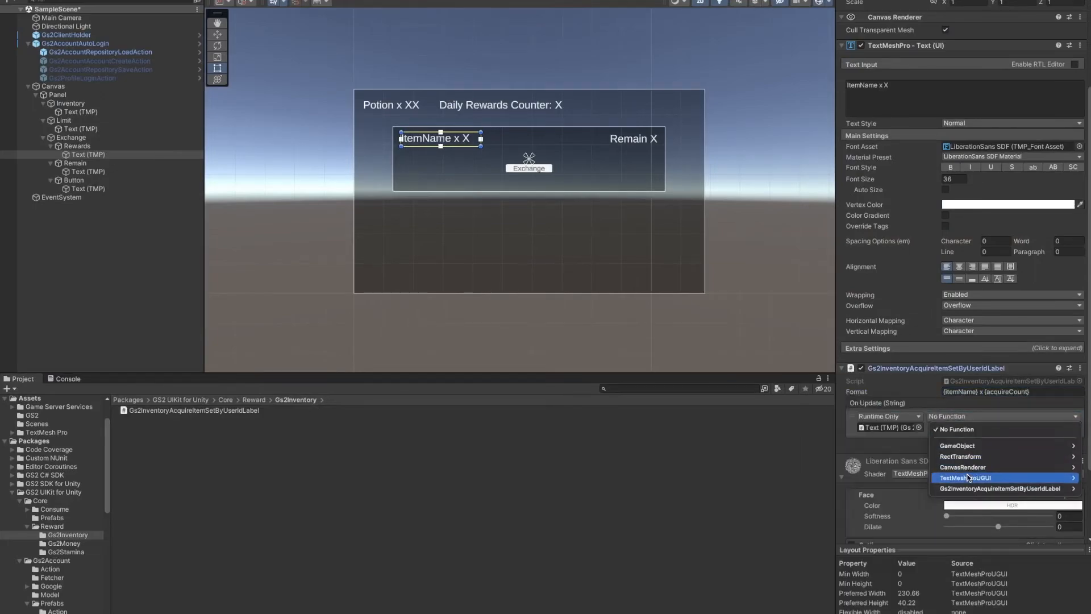
mouse_move(966, 478)
click(824, 8)
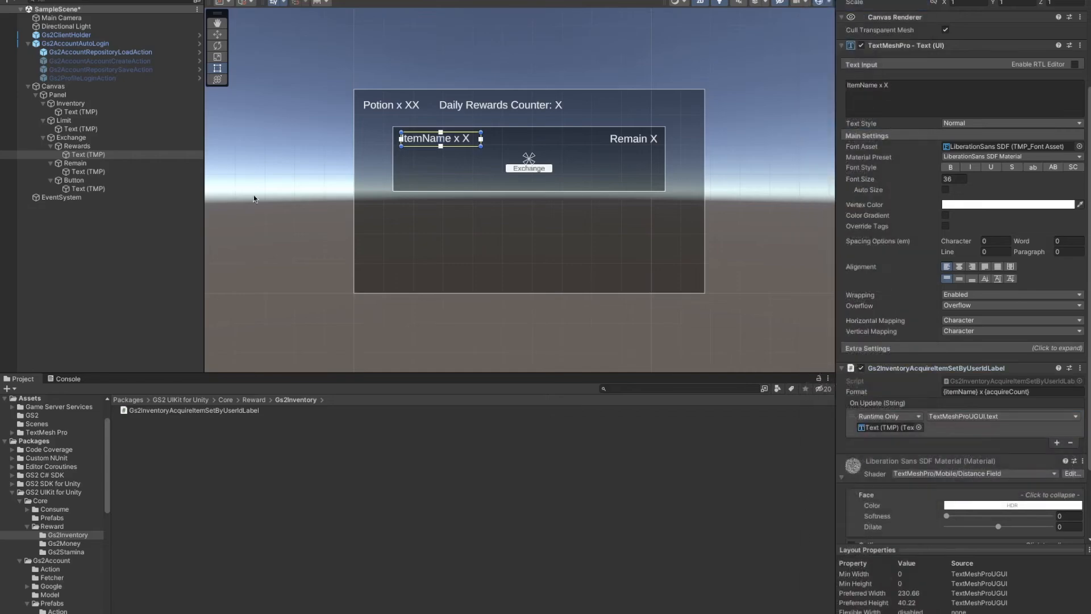
Add a Gs2LimitCountUpByUserIdLabel component from the GS2 UIKit core consume limits to the text object under Remain
click(75, 172)
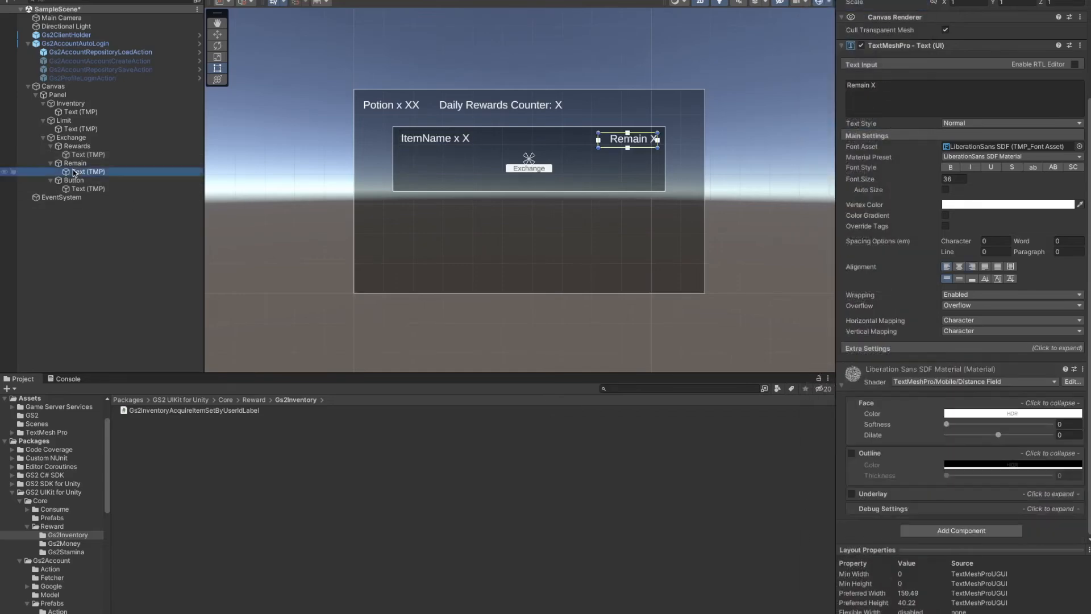
click(960, 530)
click(938, 547)
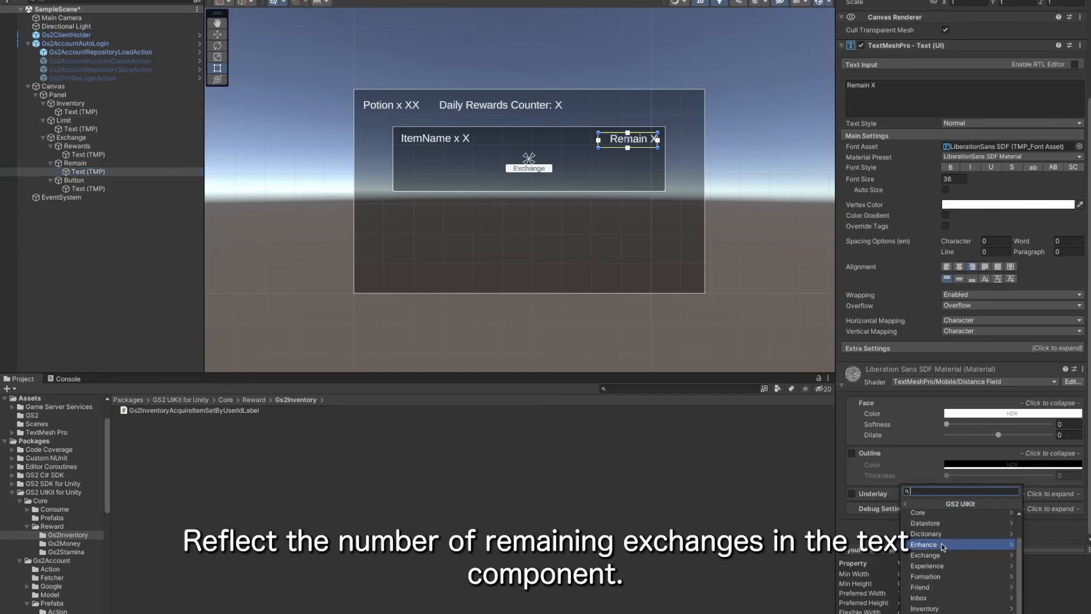
click(929, 515)
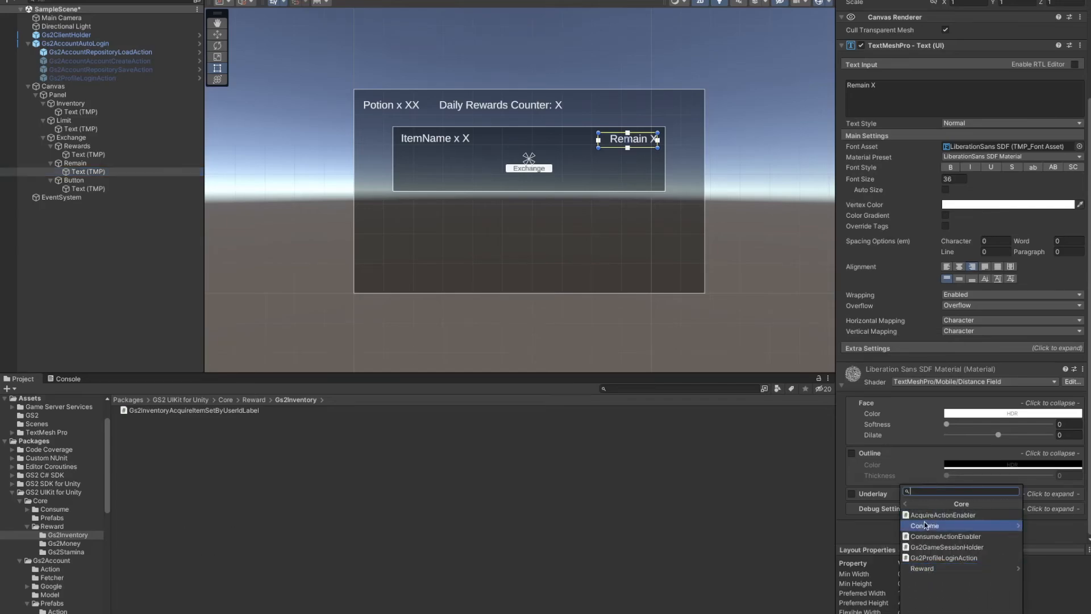
click(926, 523)
click(926, 515)
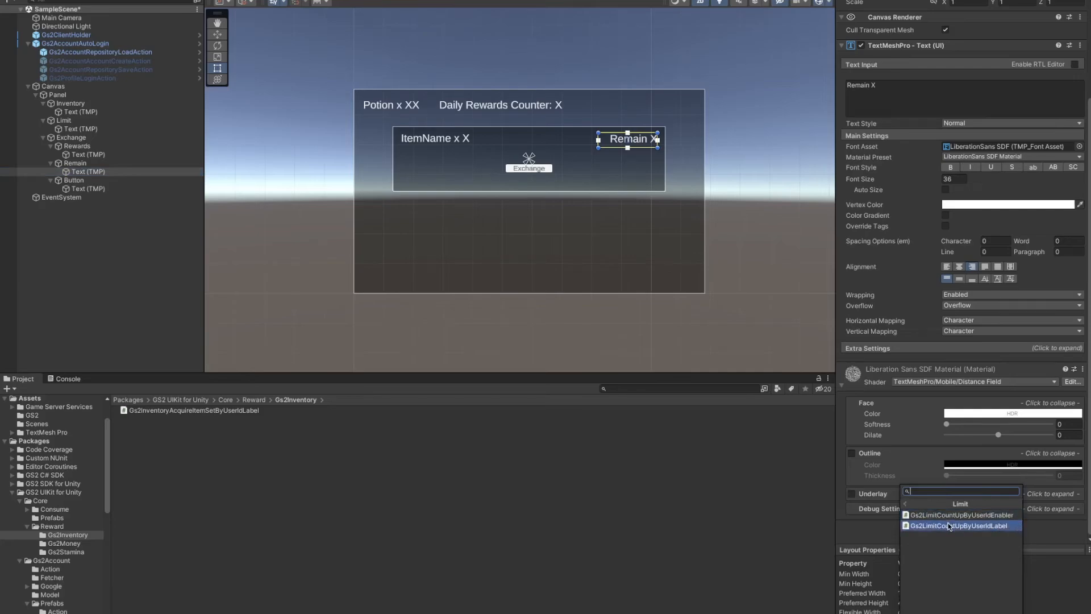
click(949, 526)
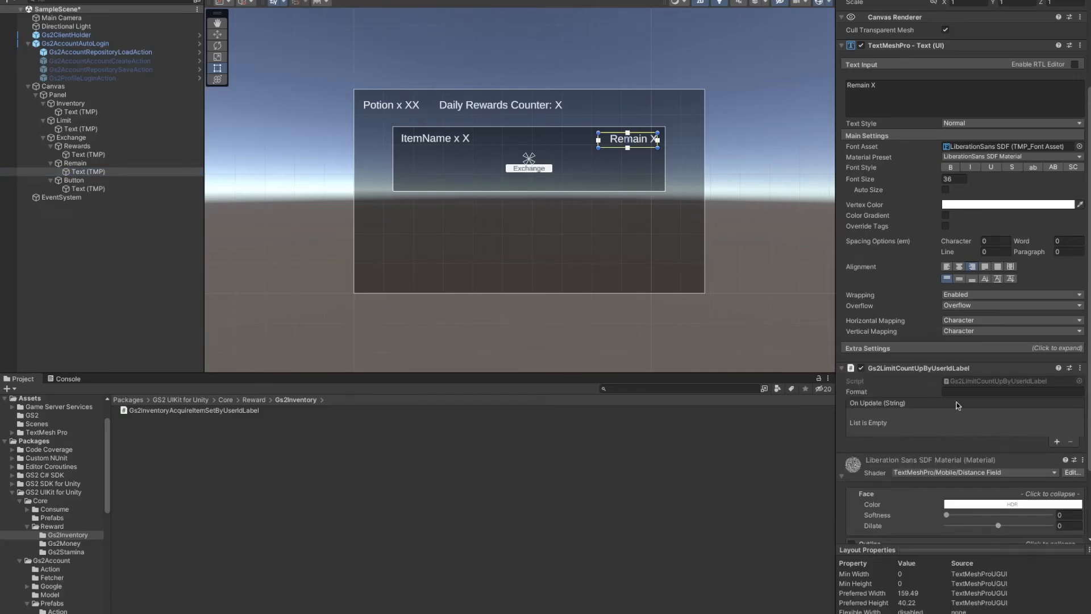
Open the Gs2LimitCountUpByUserIdLabel script in the code editor and copy its {remainValue} placeholder
double_click(988, 380)
scroll(326, 352, down, 2)
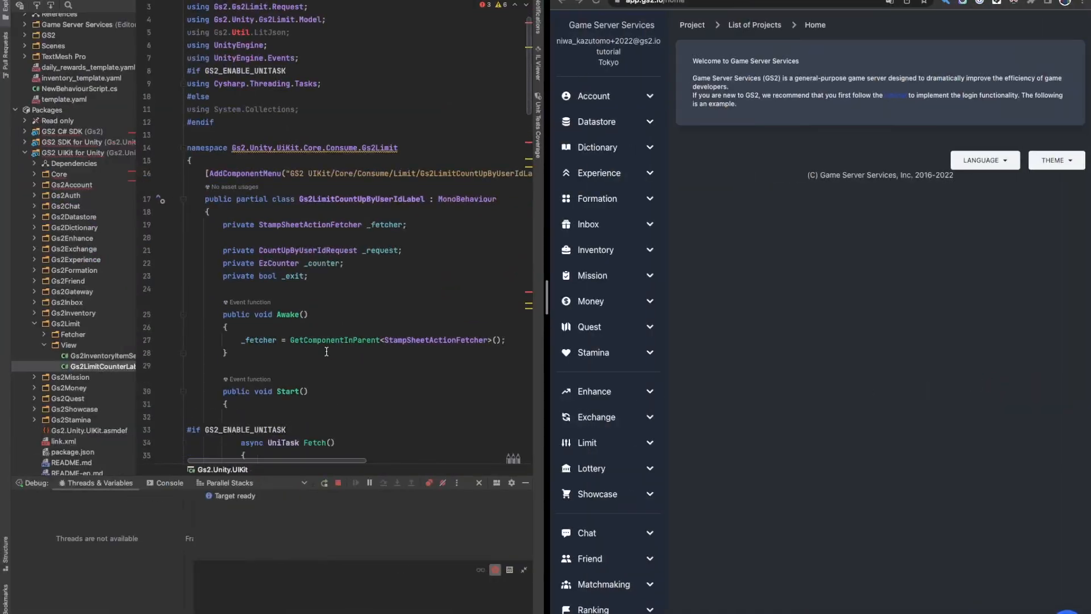
scroll(326, 351, down, 20)
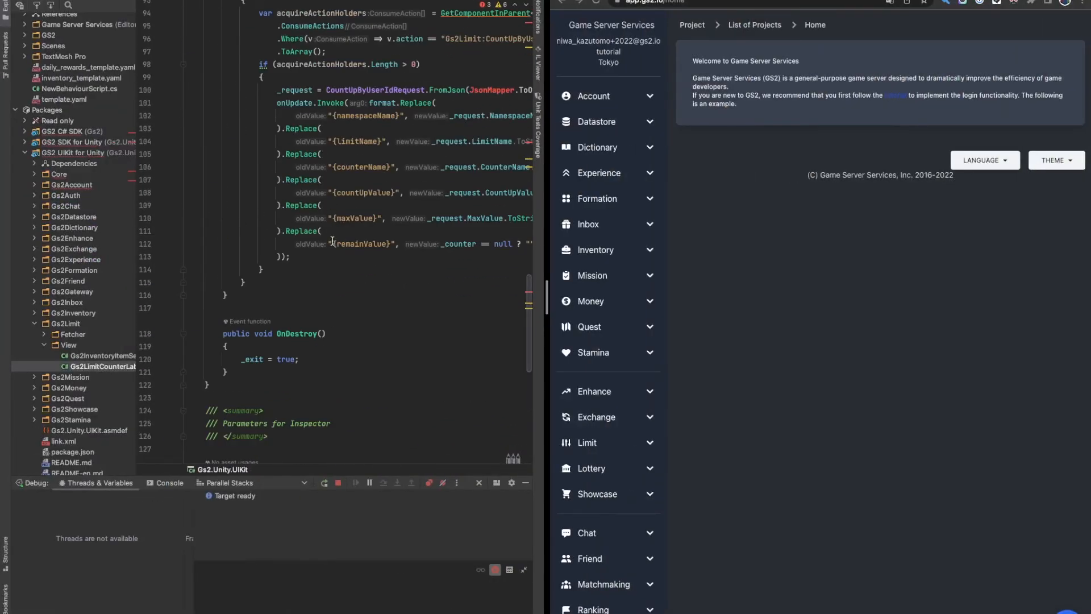
drag(332, 244, 390, 243)
key(ctrl+c)
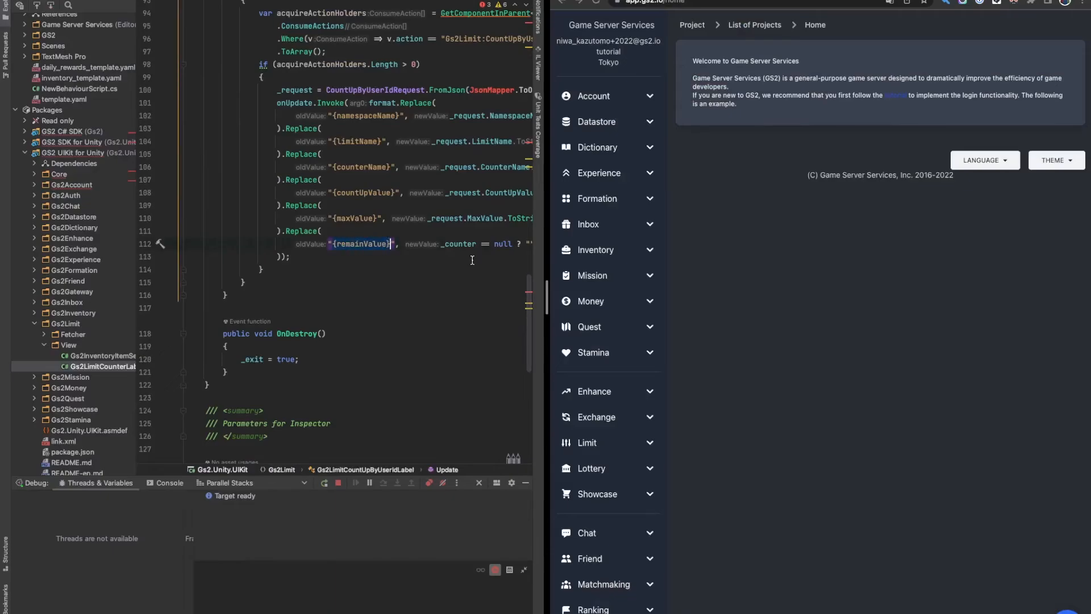
Back in Unity, set the remaining-count label's format to "Remain {remainValue}"
key(ctrl+Right)
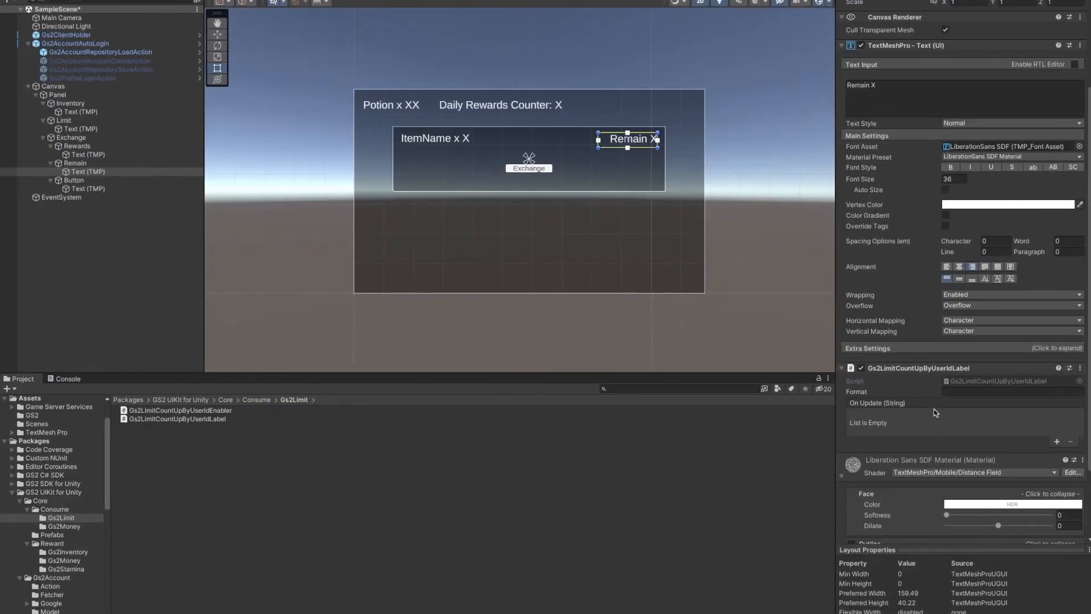
click(955, 393)
text(Remain)
key(ctrl+v)
Add an On Update listener to the remaining-count label that targets its own text object's TextMeshProUGUI.text property
click(1057, 442)
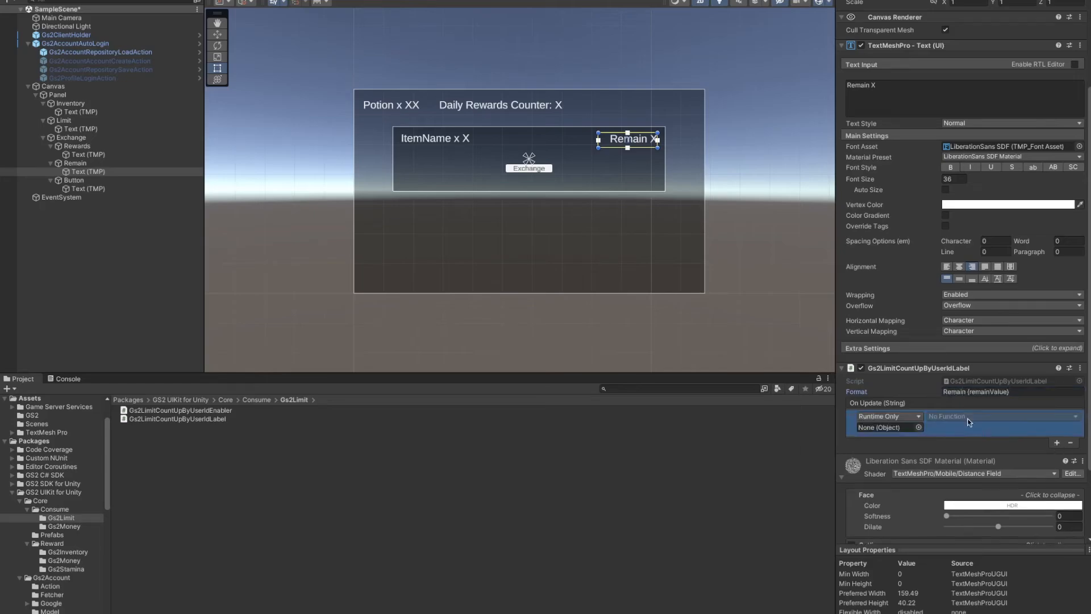
drag(848, 372, 875, 428)
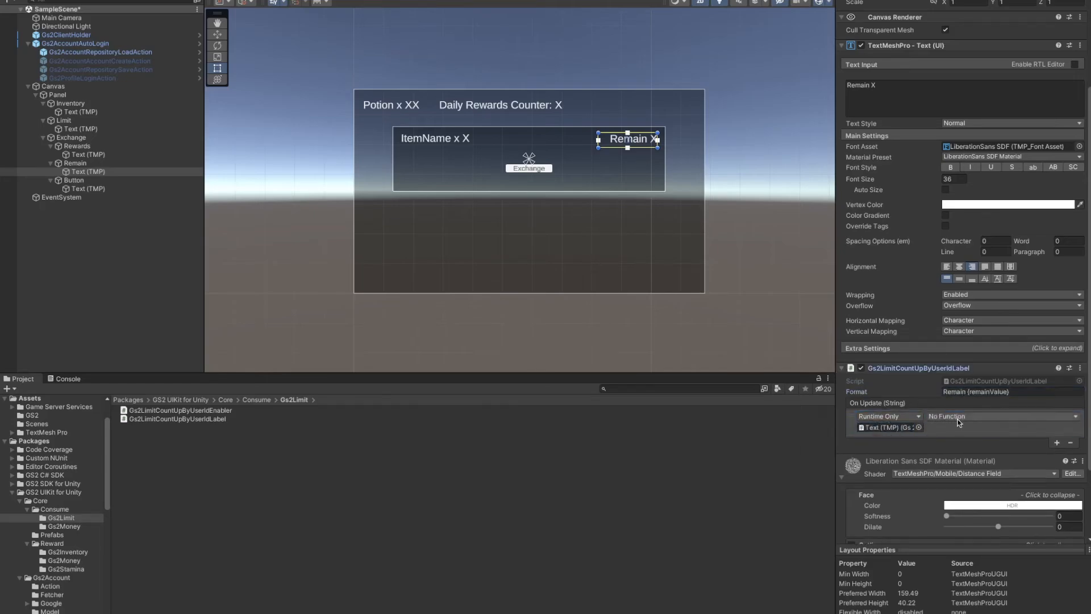
click(966, 416)
mouse_move(964, 478)
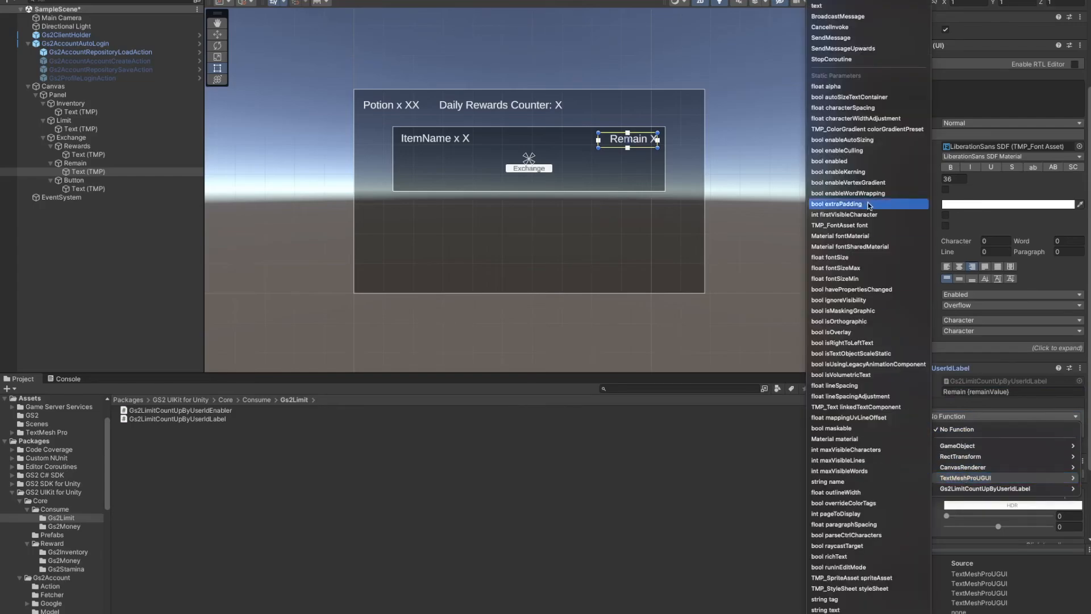
click(845, 8)
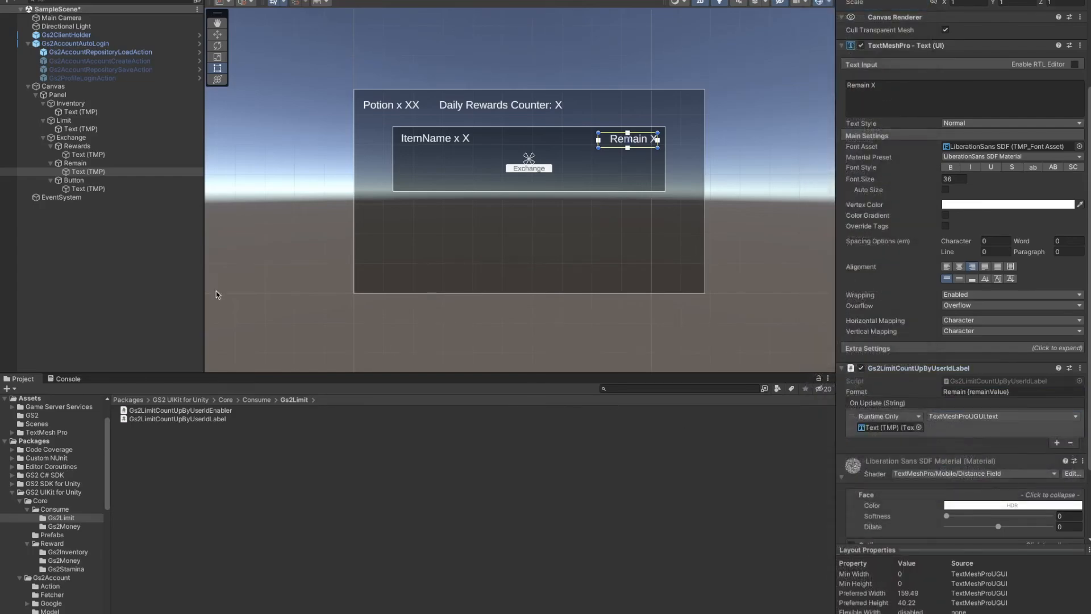
Place the Gs2ExchangeExchangeAction prefab from the Gs2Exchange action prefabs under the exchange Button and deactivate it
click(82, 181)
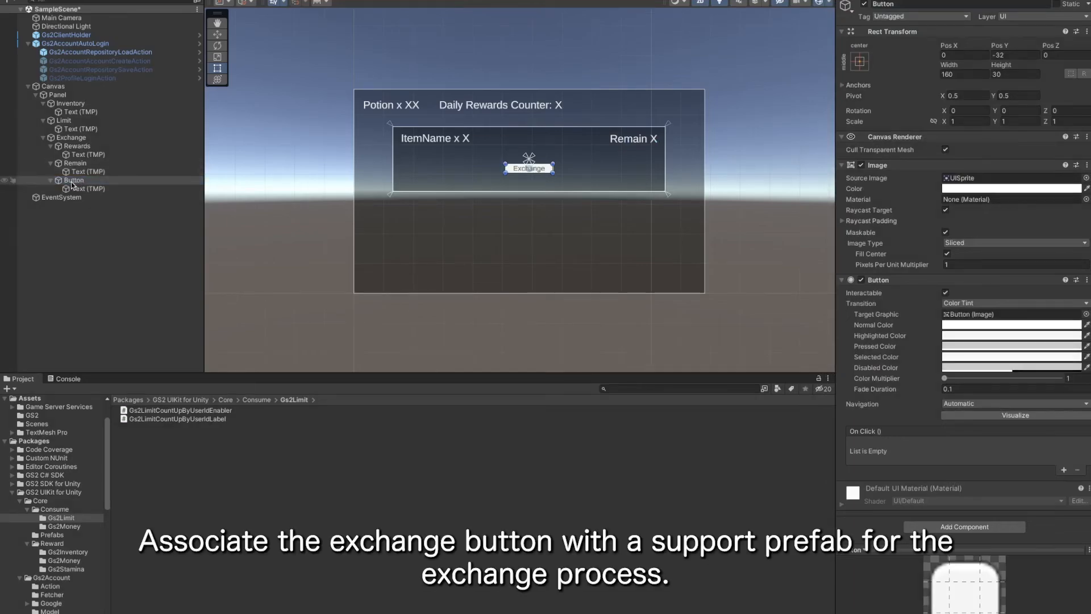
scroll(68, 534, down, 5)
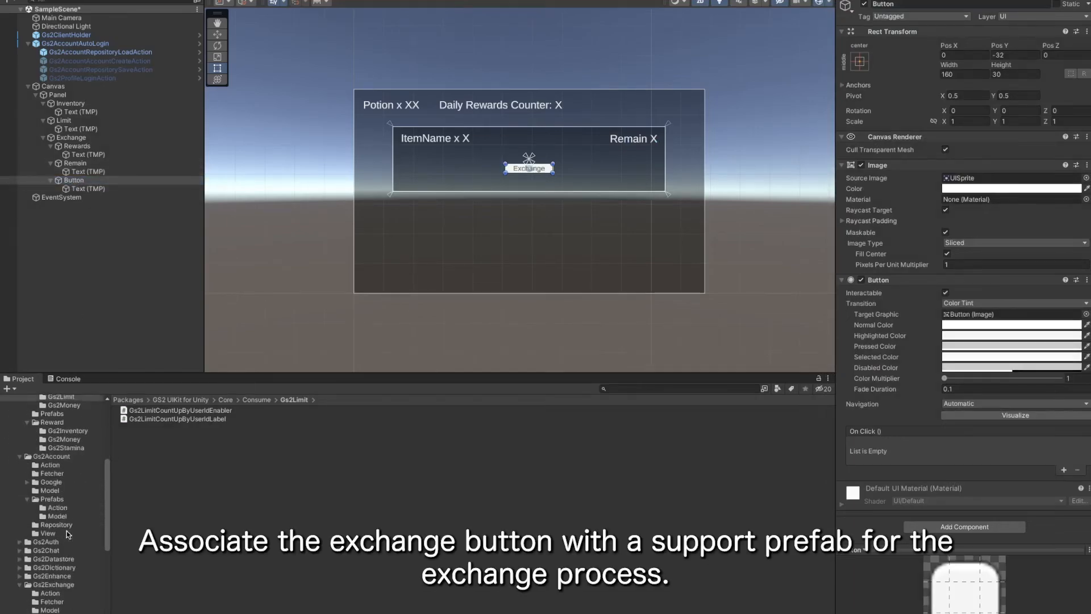
scroll(67, 533, down, 3)
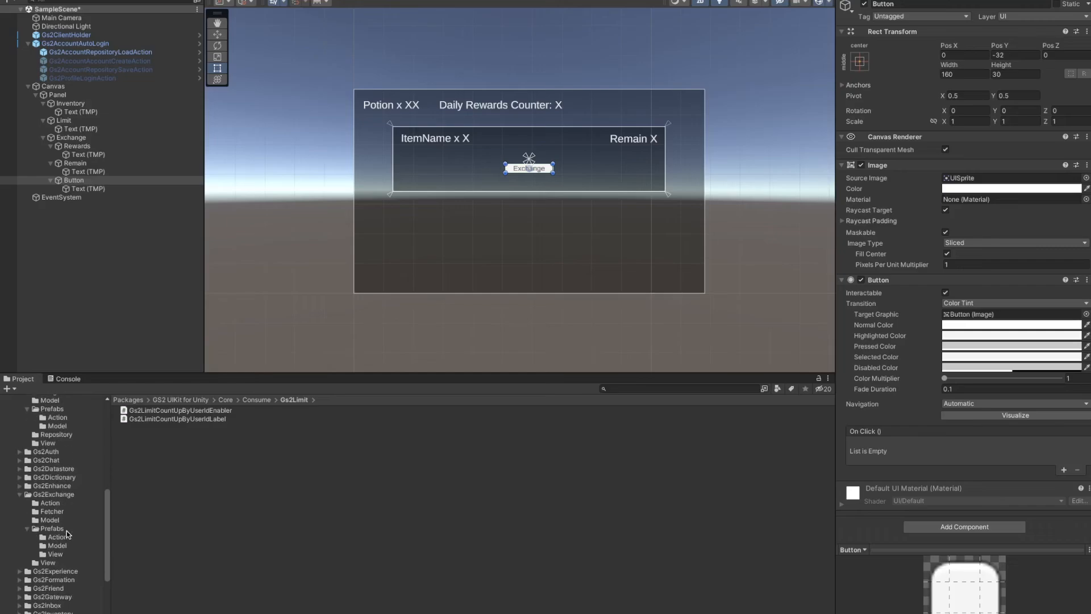
scroll(67, 534, down, 3)
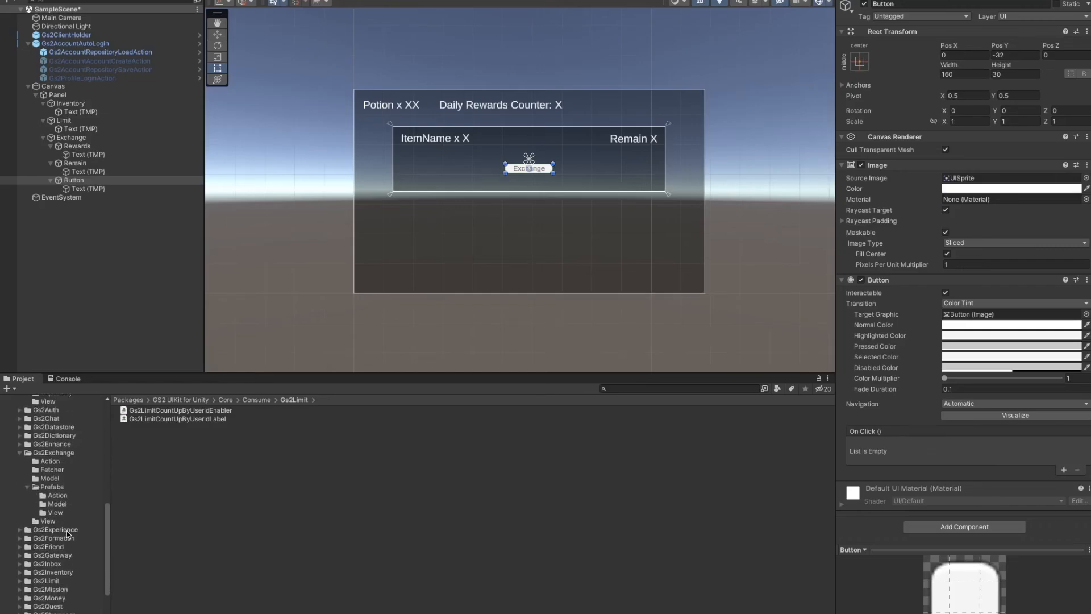
click(50, 461)
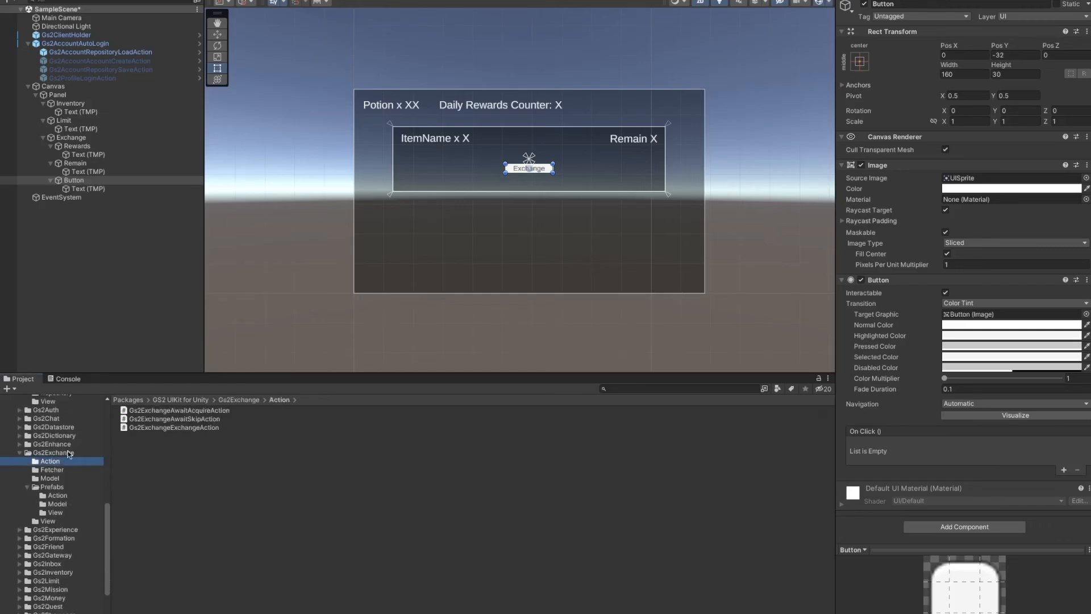
click(59, 488)
click(57, 495)
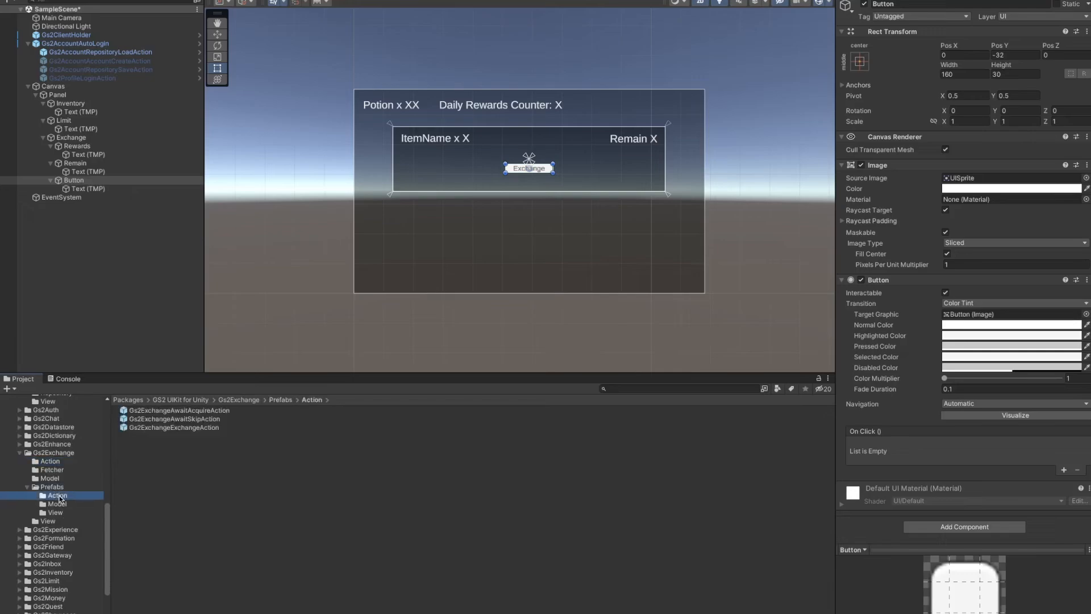
drag(182, 431, 84, 189)
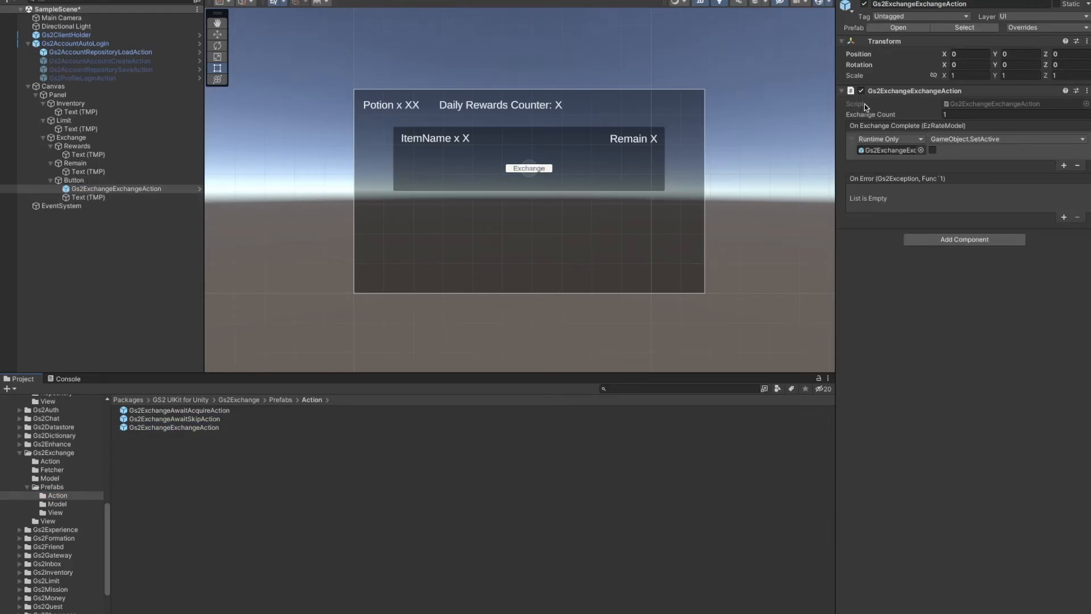
click(865, 4)
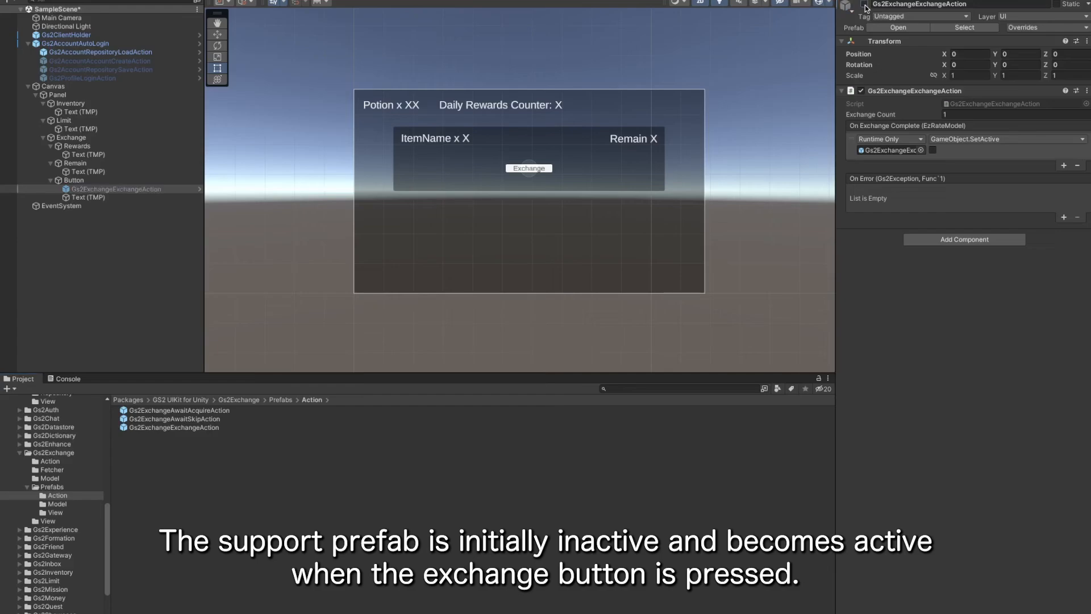
Add an On Click listener to the exchange Button that calls GameObject.SetActive with true on the Gs2ExchangeExchangeAction object
click(80, 180)
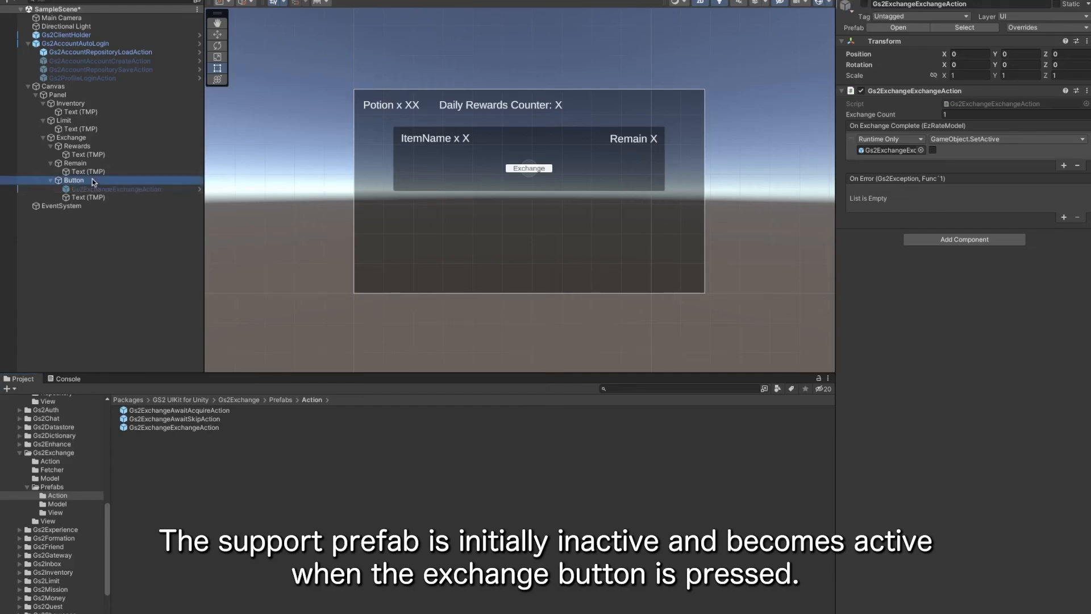
click(1064, 469)
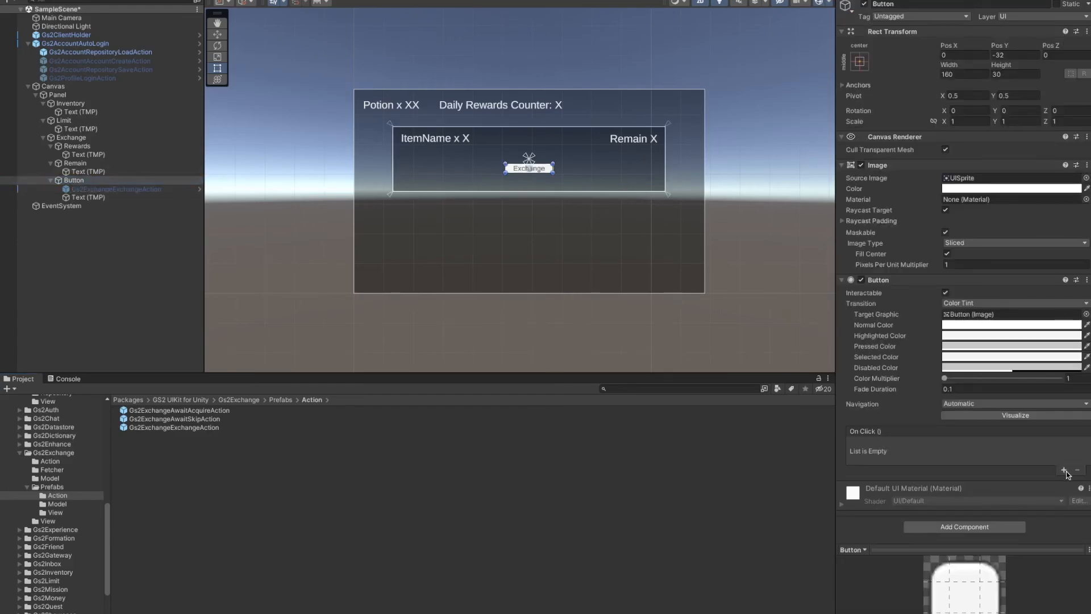
drag(116, 190, 862, 459)
click(967, 444)
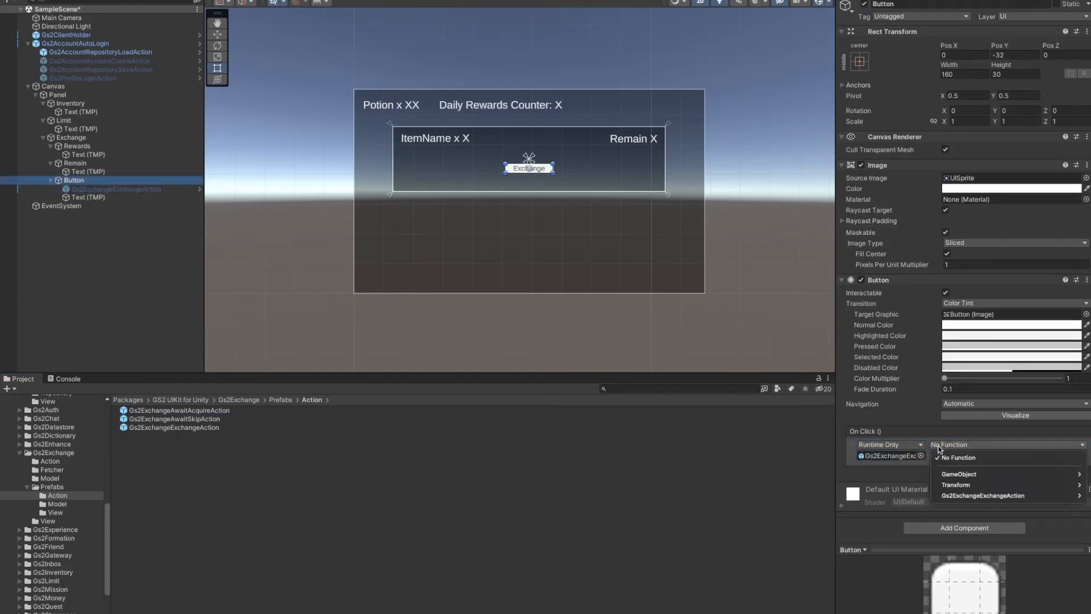
mouse_move(961, 474)
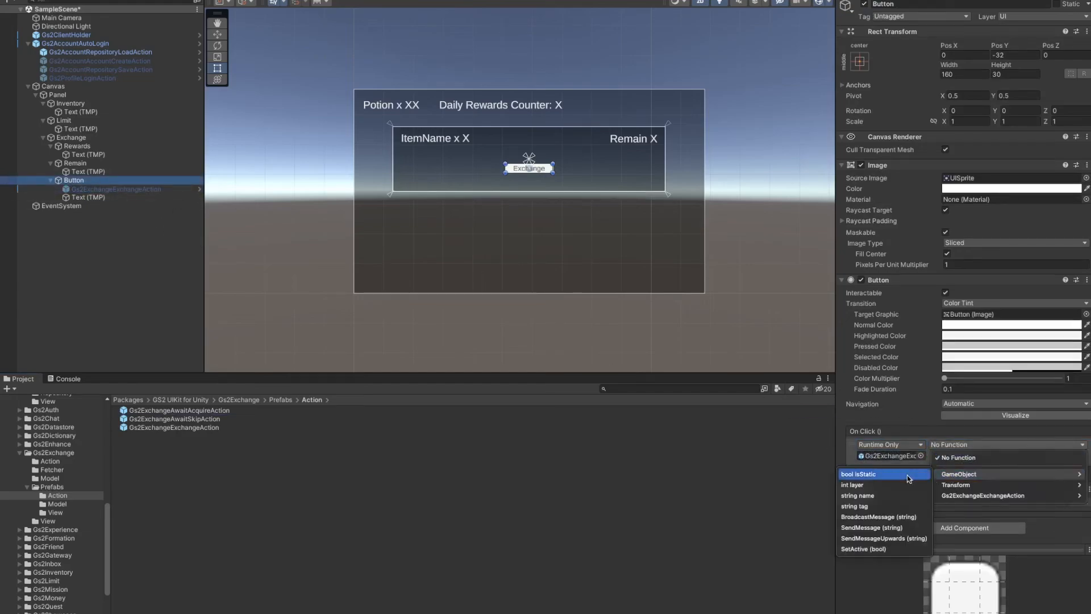
click(904, 549)
click(932, 455)
key(ctrl+shift+c)
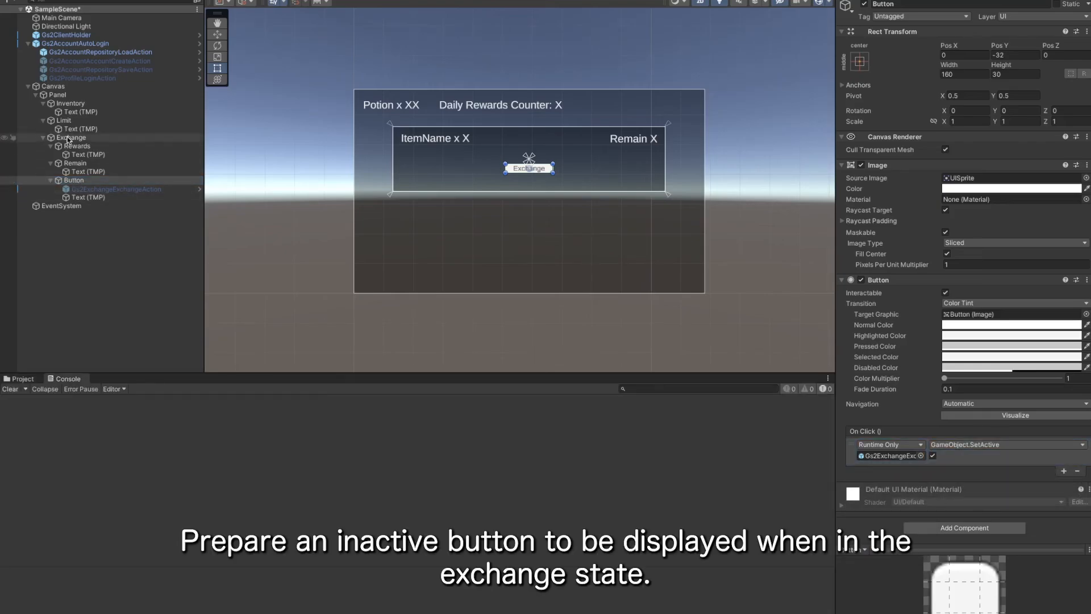
Duplicate the exchange Button and delete the Gs2ExchangeExchangeAction object from the copy
click(74, 179)
key(ctrl+d)
click(51, 207)
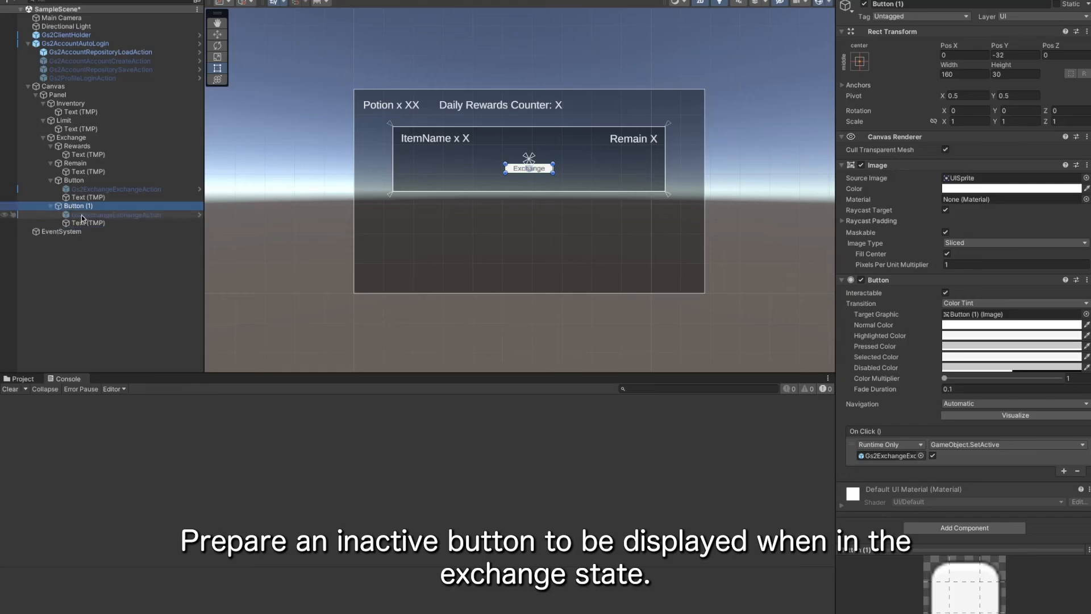
click(84, 215)
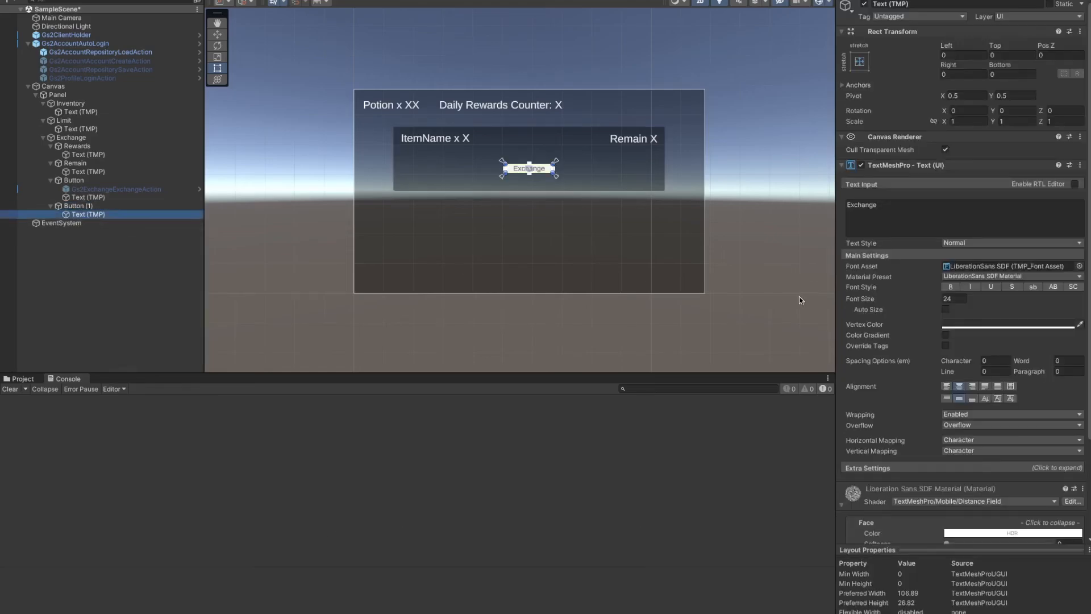
Change the duplicated button's text to "Exchanged" and make the button non-interactable
click(899, 217)
click(899, 216)
text(d)
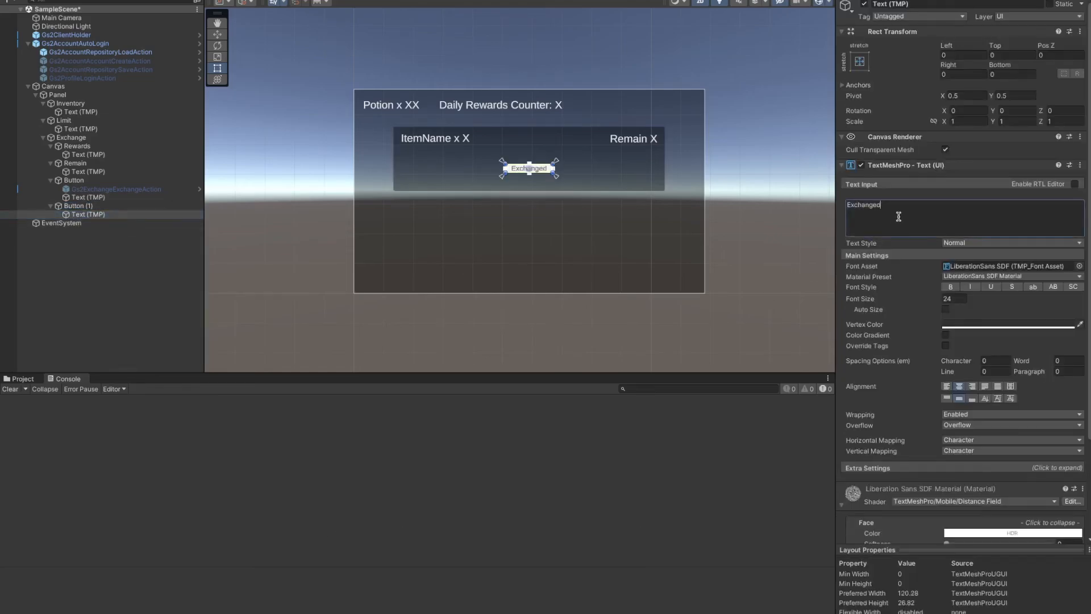
click(153, 206)
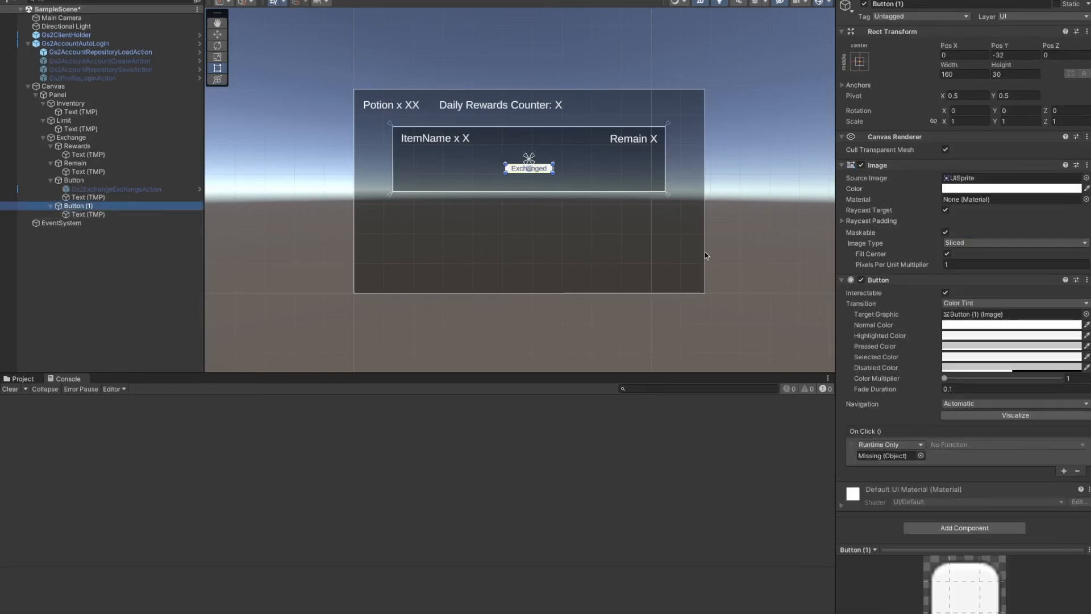
click(945, 294)
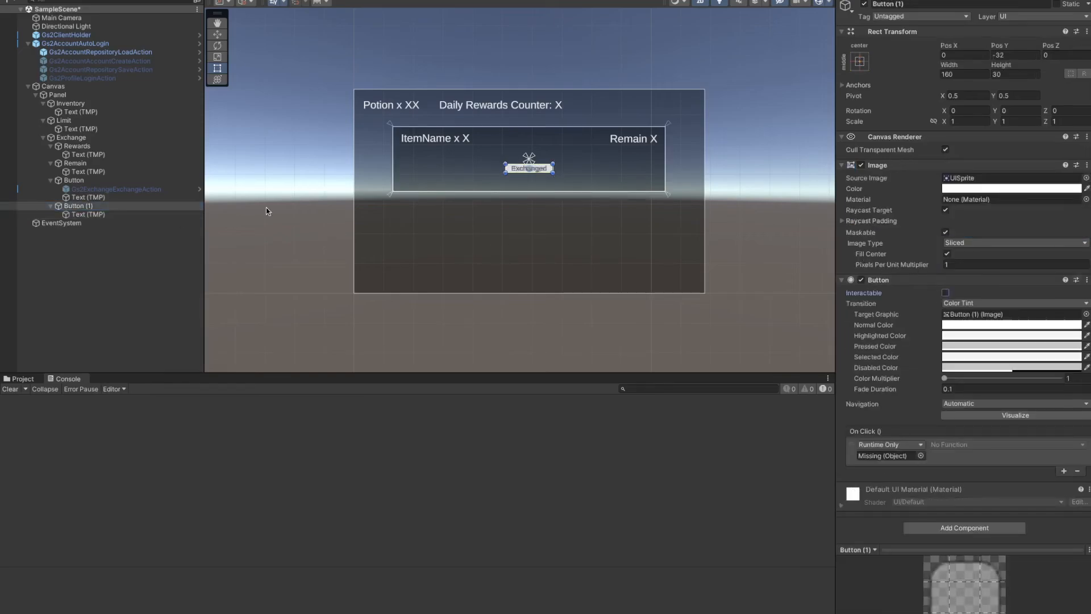
Add a Gs2LimitCountUpByUserIdEnabler to the Exchange object with Not Reach Max enabled and Button as its target
click(78, 181)
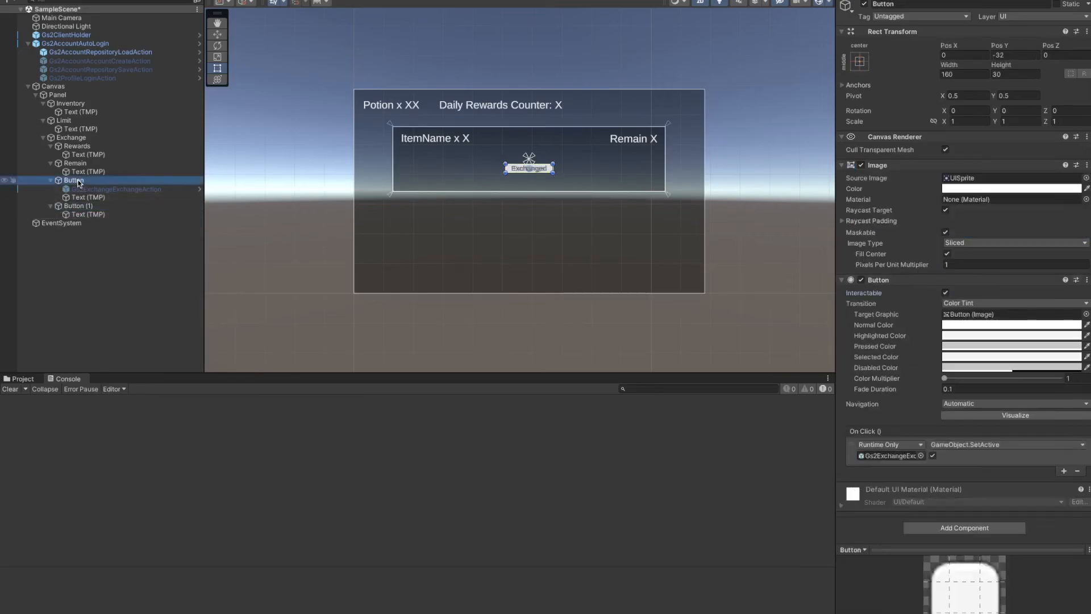
click(71, 138)
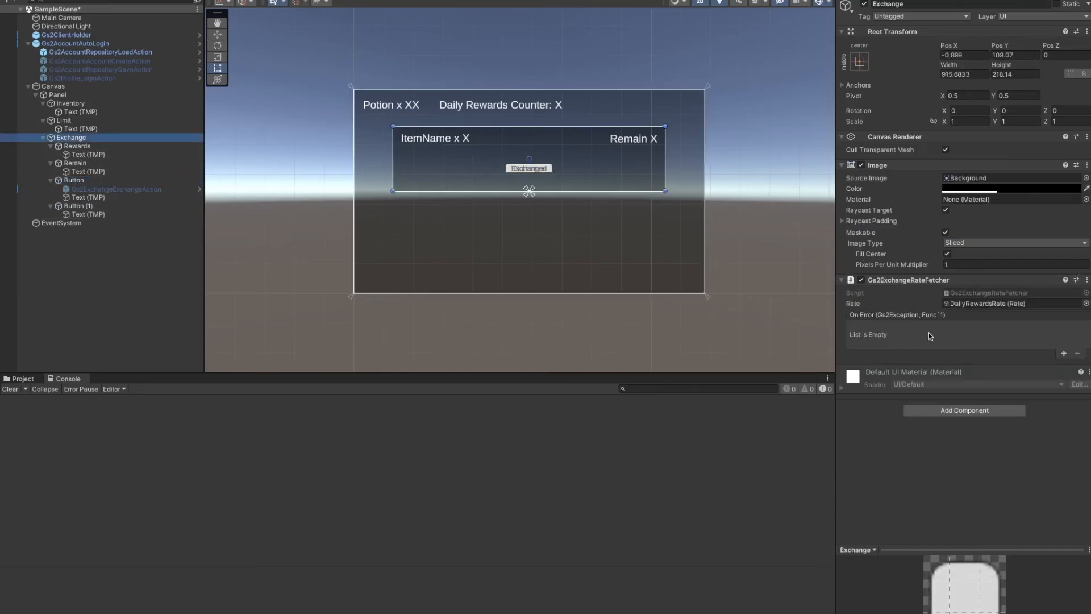
click(940, 410)
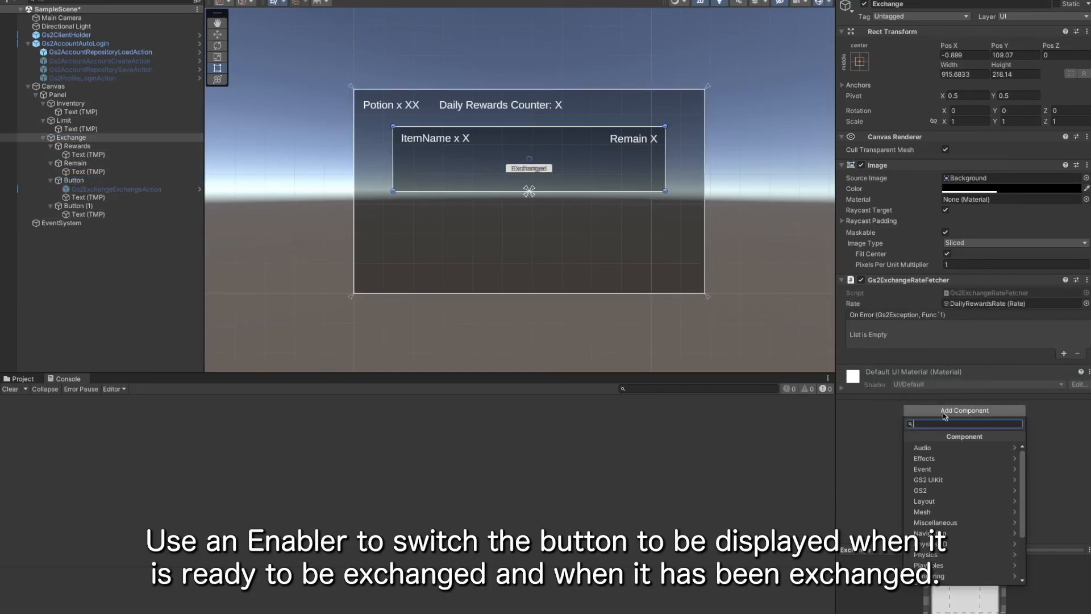
click(943, 481)
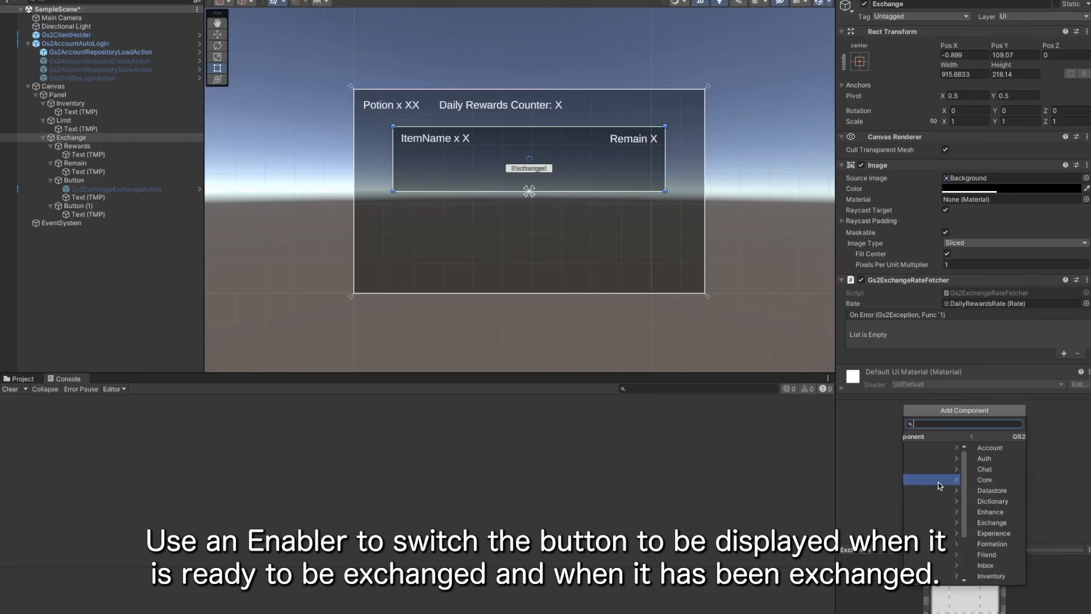
click(941, 481)
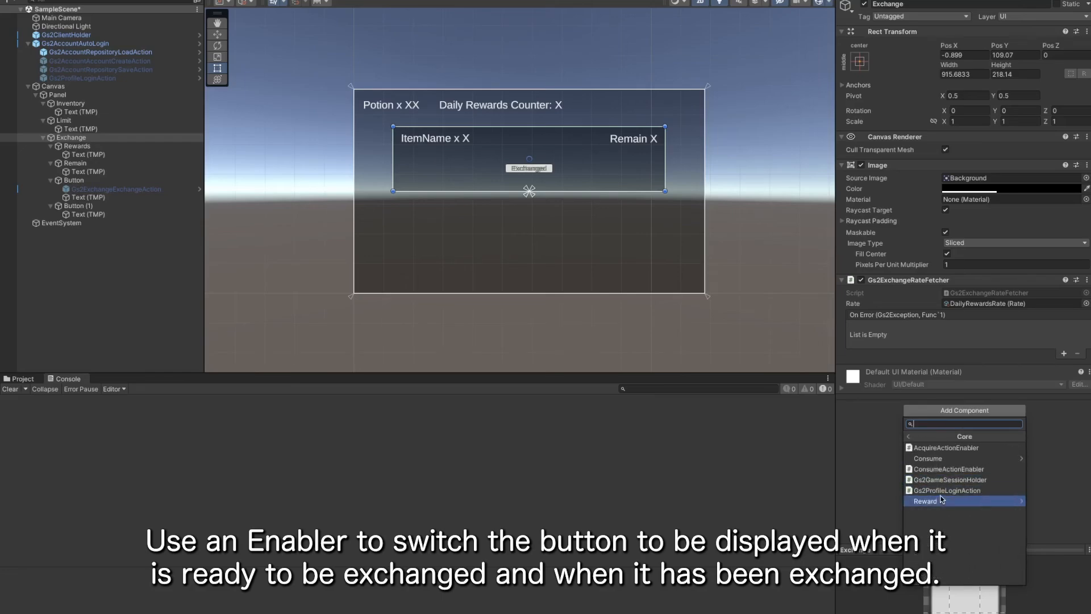
click(941, 458)
click(936, 449)
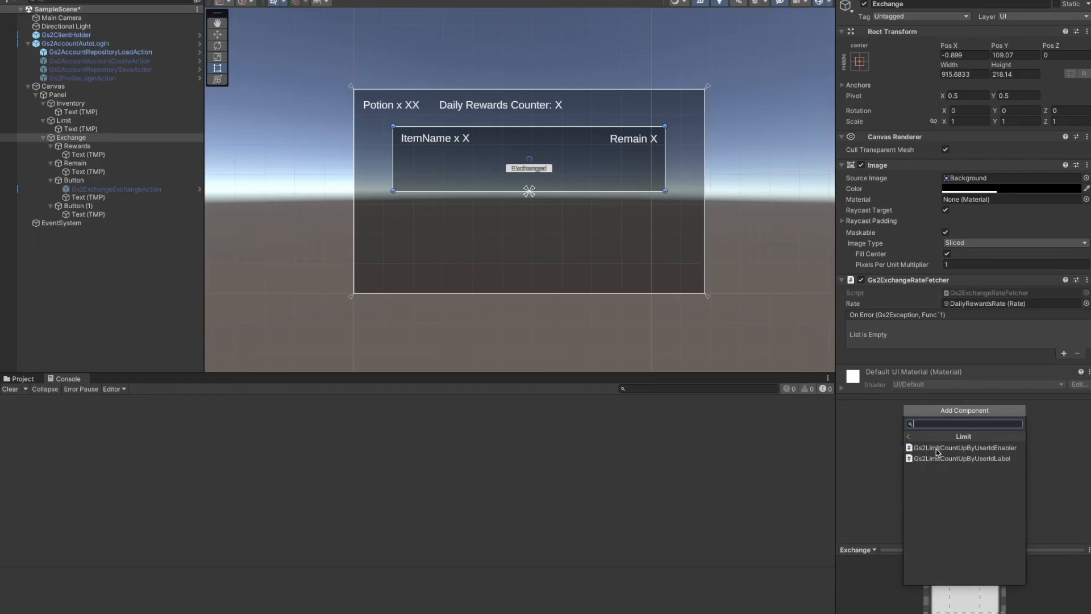
click(957, 449)
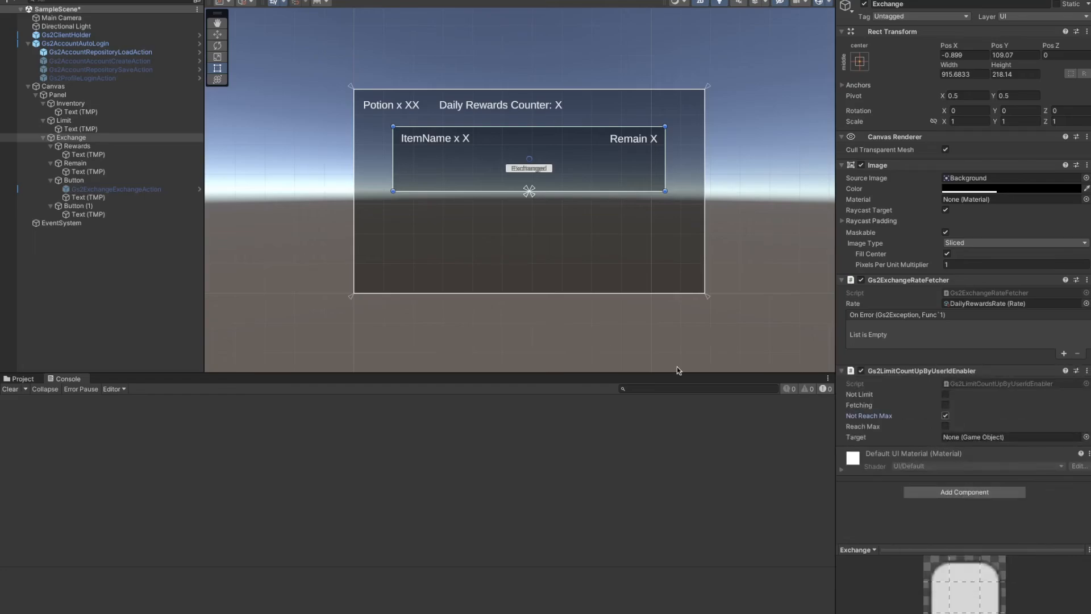
drag(74, 180, 1001, 437)
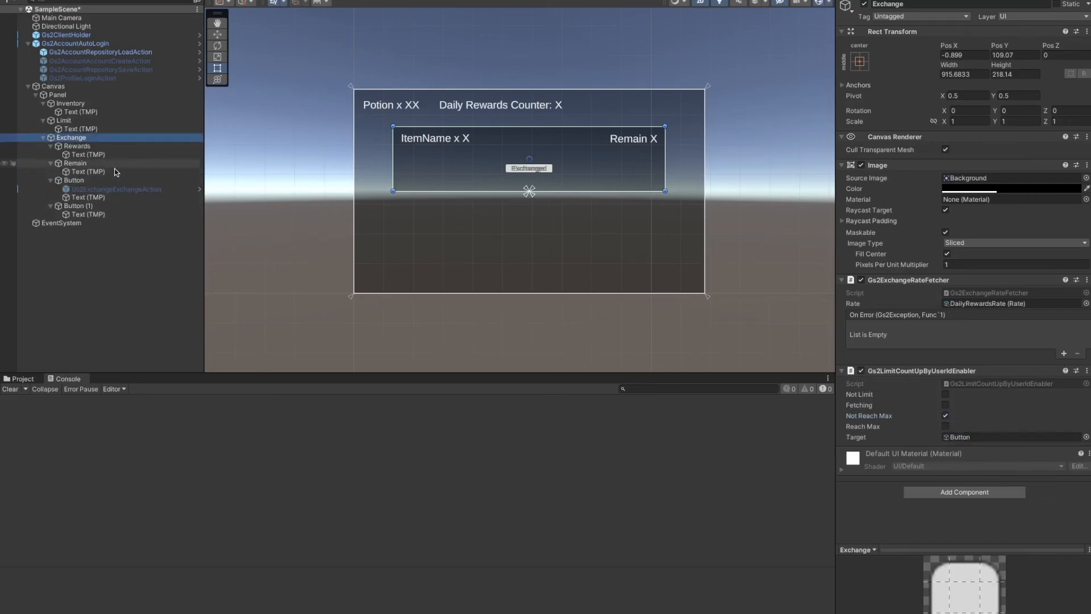
Add a second Gs2LimitCountUpByUserIdEnabler to the Exchange object with Reach Max enabled and Button (1) as its target
click(981, 492)
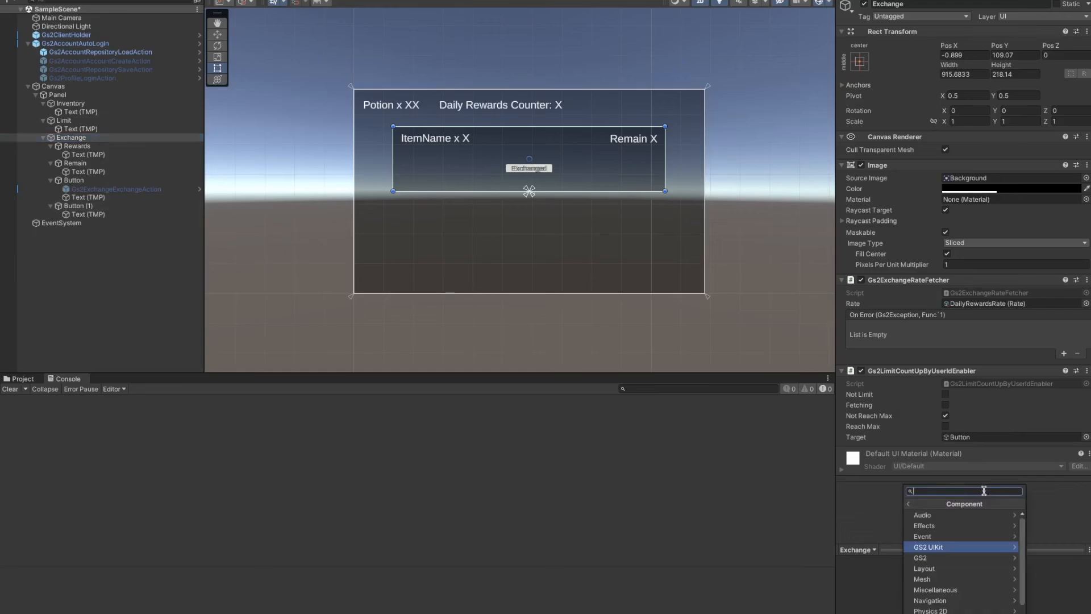
click(947, 547)
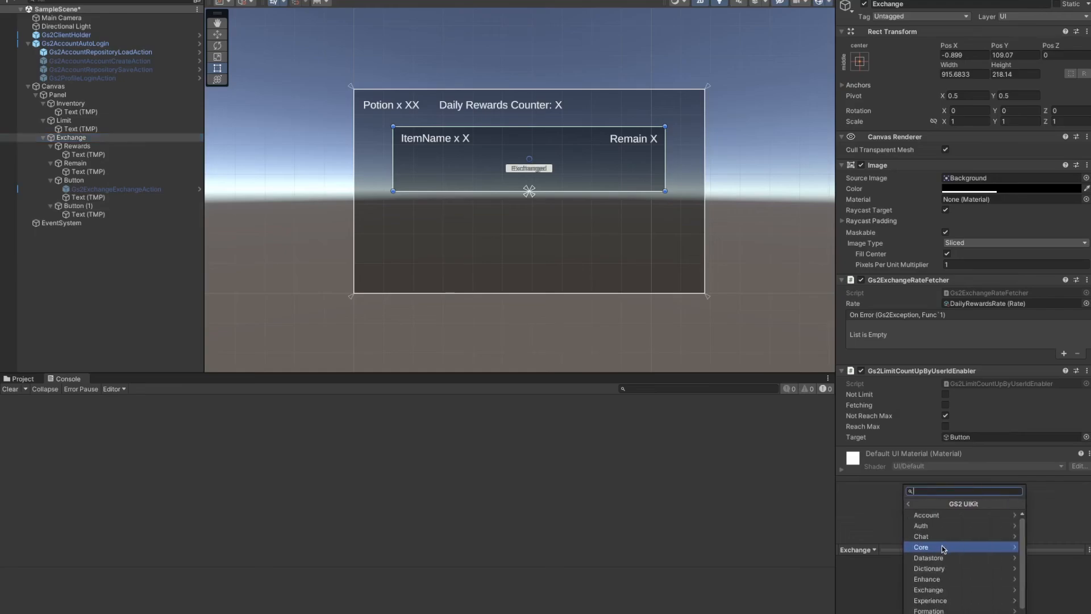
click(944, 548)
click(942, 535)
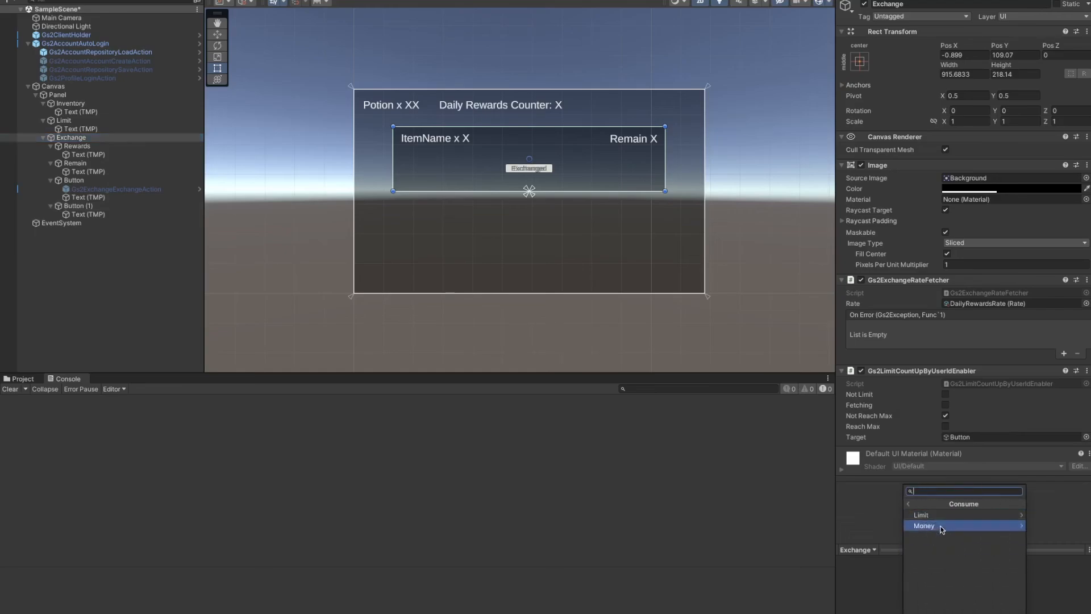
click(940, 515)
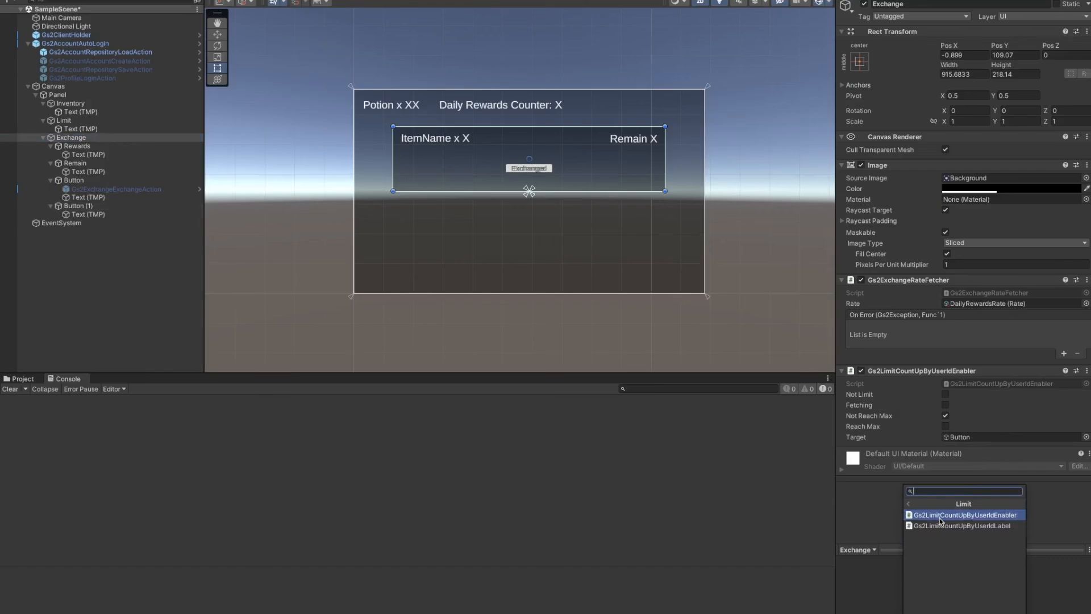
click(942, 515)
click(946, 508)
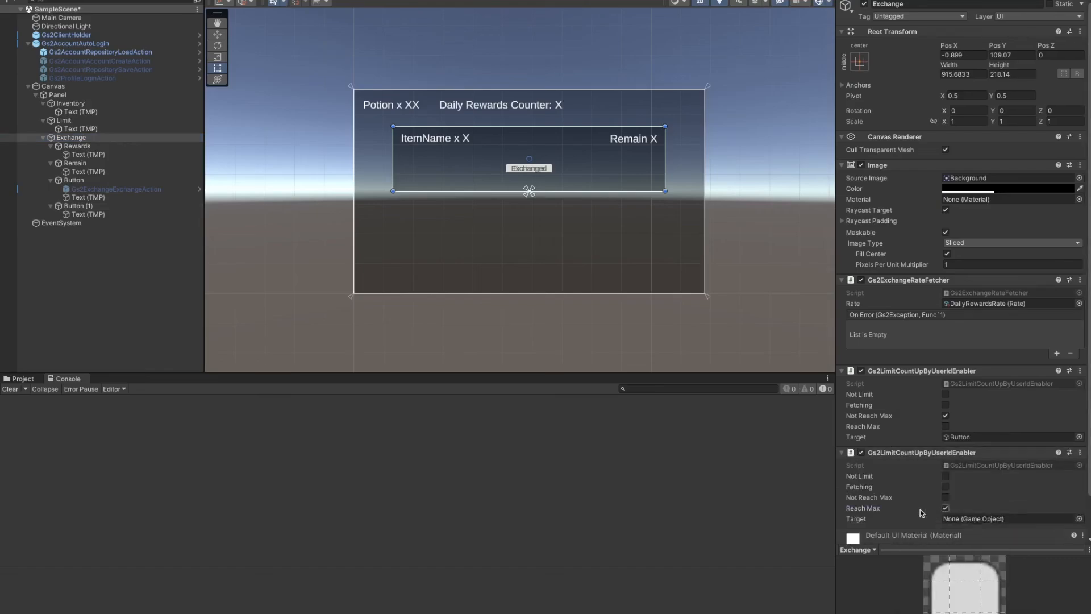
drag(78, 206, 967, 519)
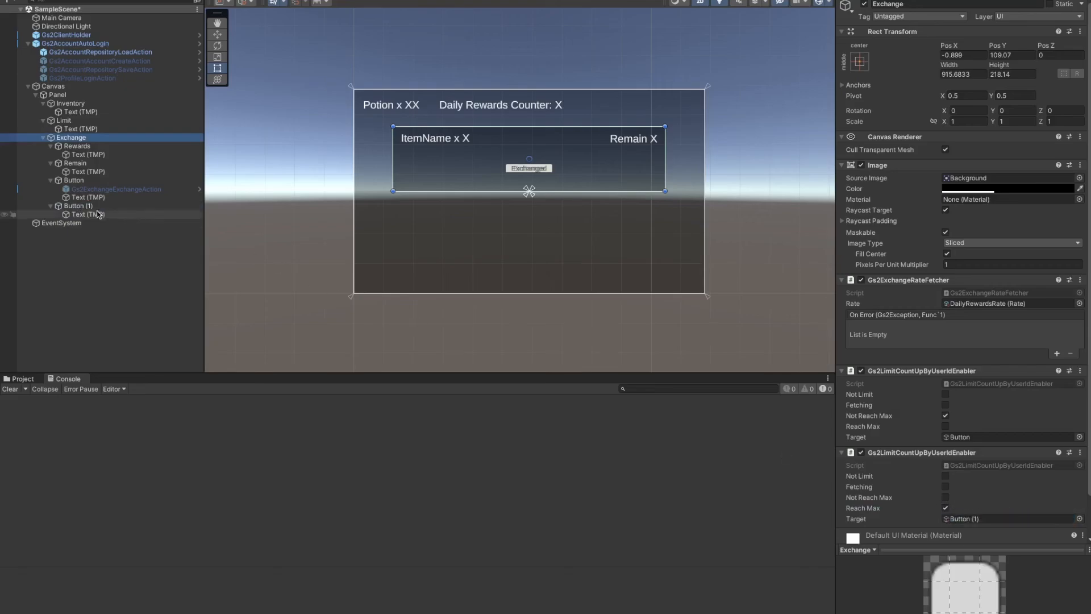
Remove the On Click listener with the missing object from Button (1)
click(77, 206)
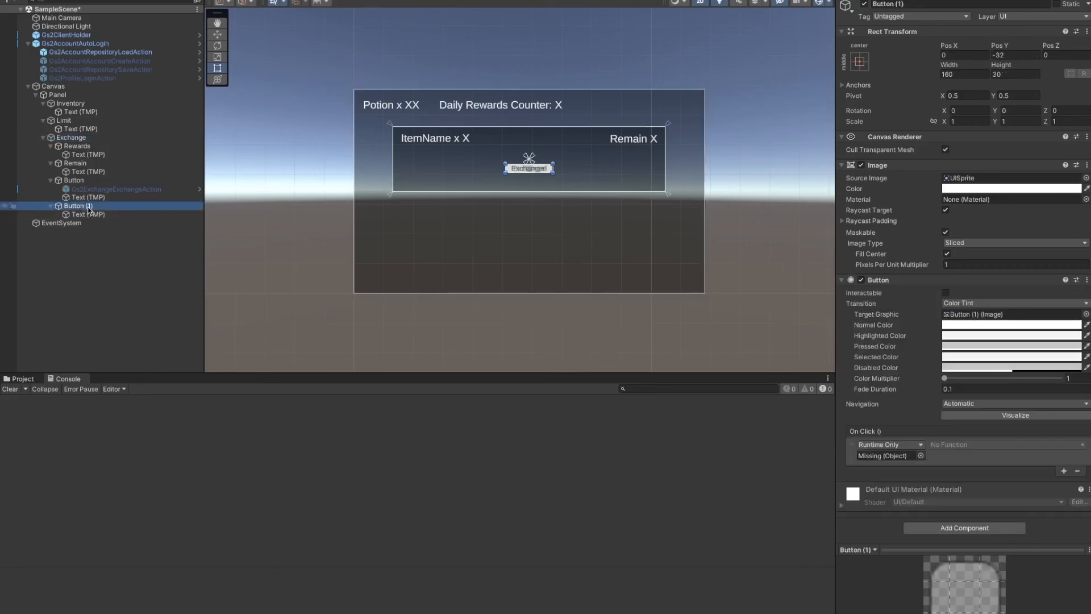
click(1061, 465)
click(1078, 472)
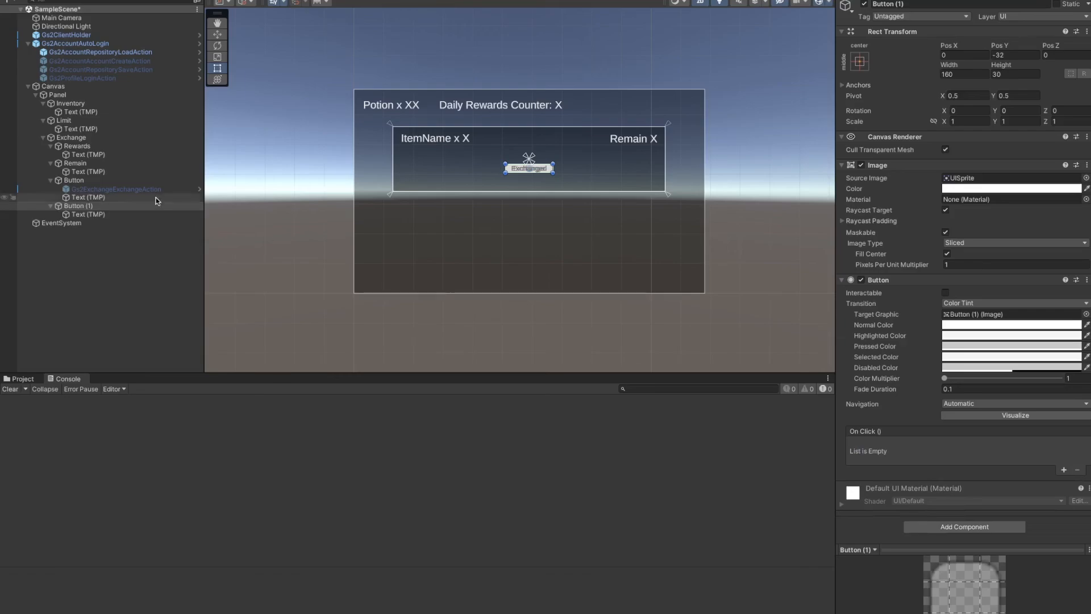
Run the scene and exchange the daily reward to test the button switching
click(518, 0)
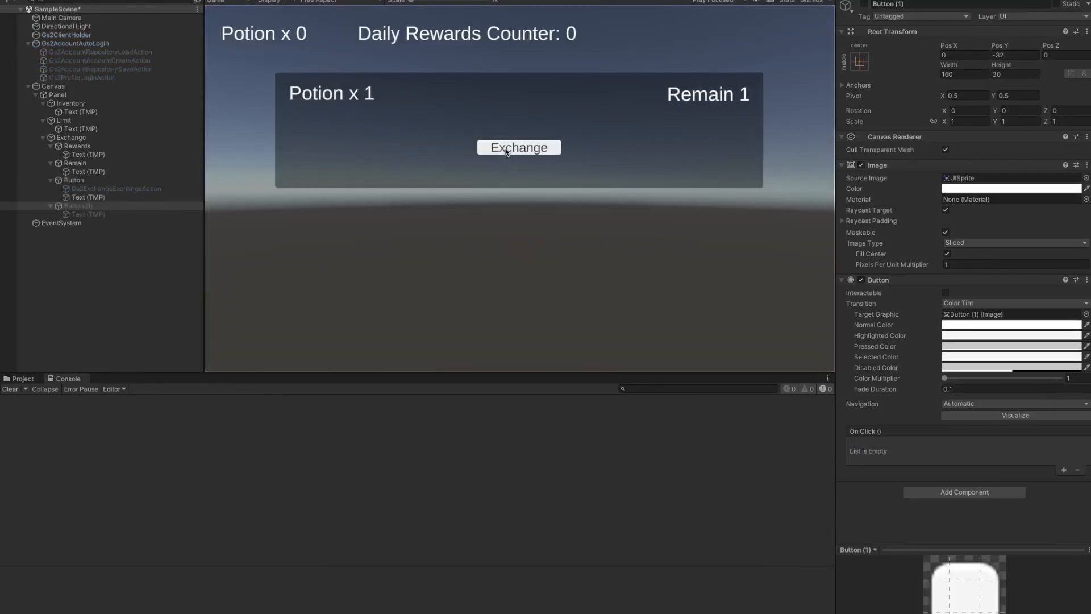
click(507, 149)
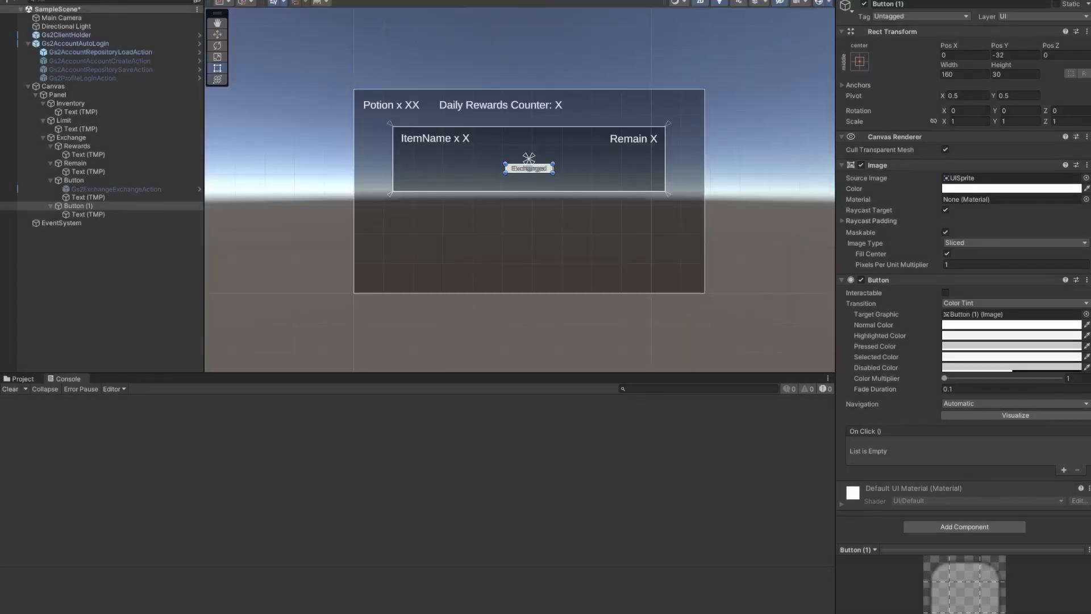
Add a Gs2InventoryItemEnabler to the Inventory object with Loaded enabled and its child Text (TMP) as the target
click(71, 104)
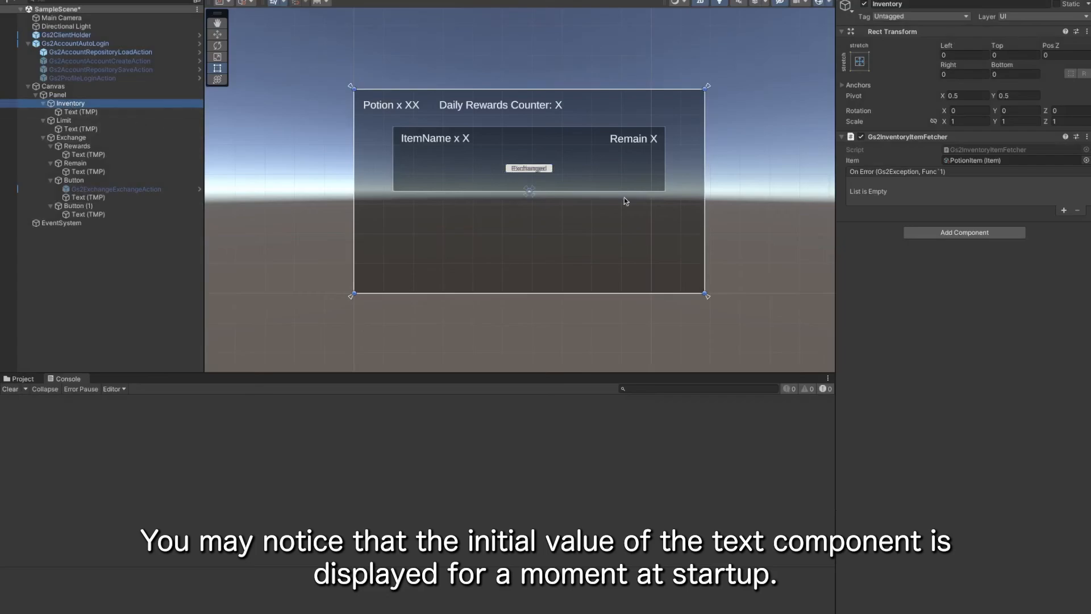
click(930, 235)
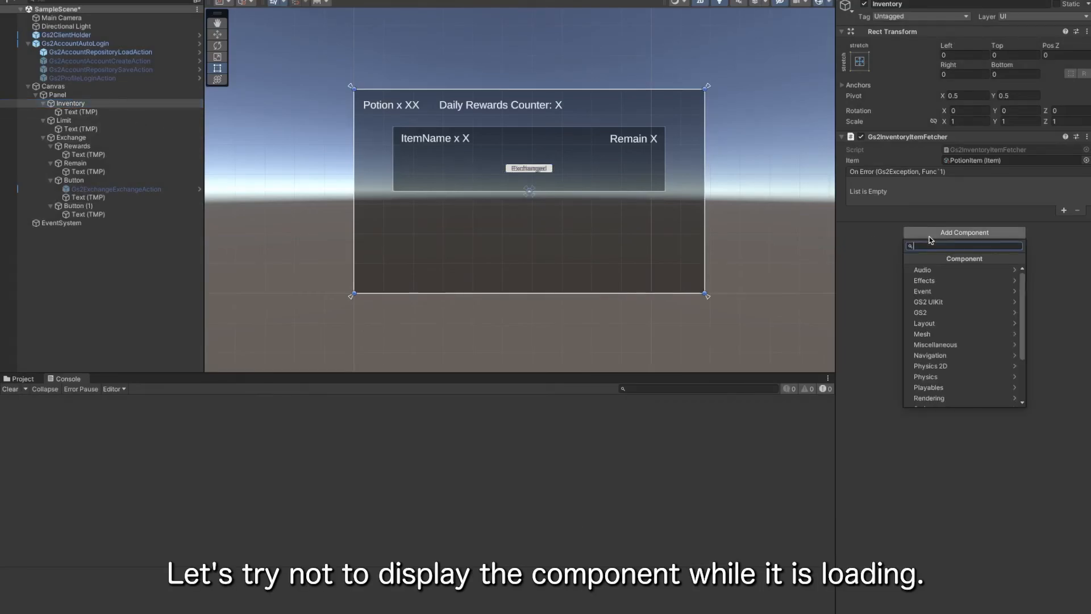
click(959, 302)
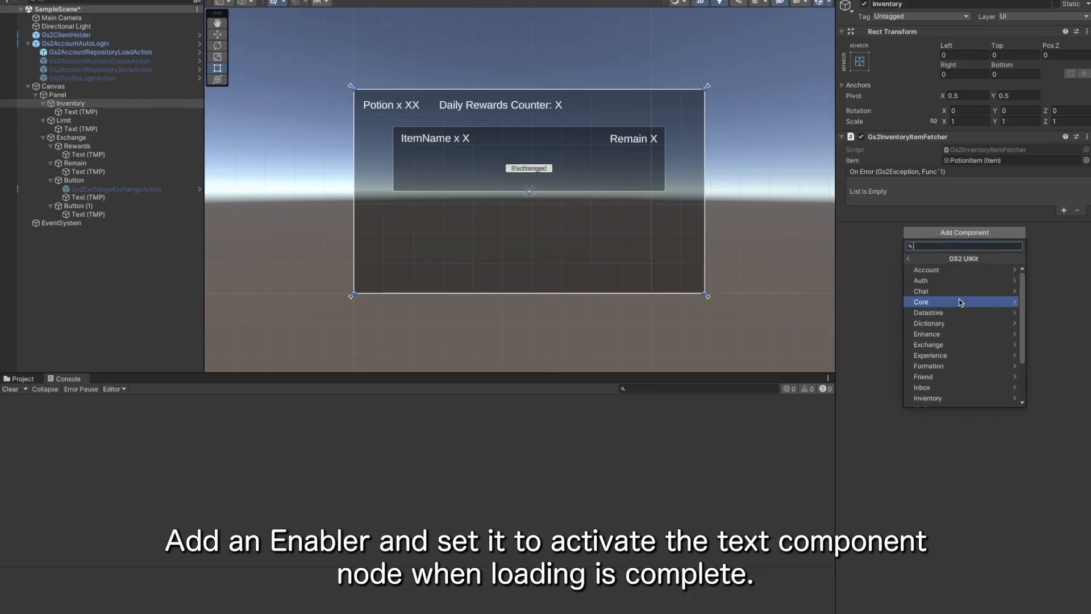
scroll(958, 319, down, 2)
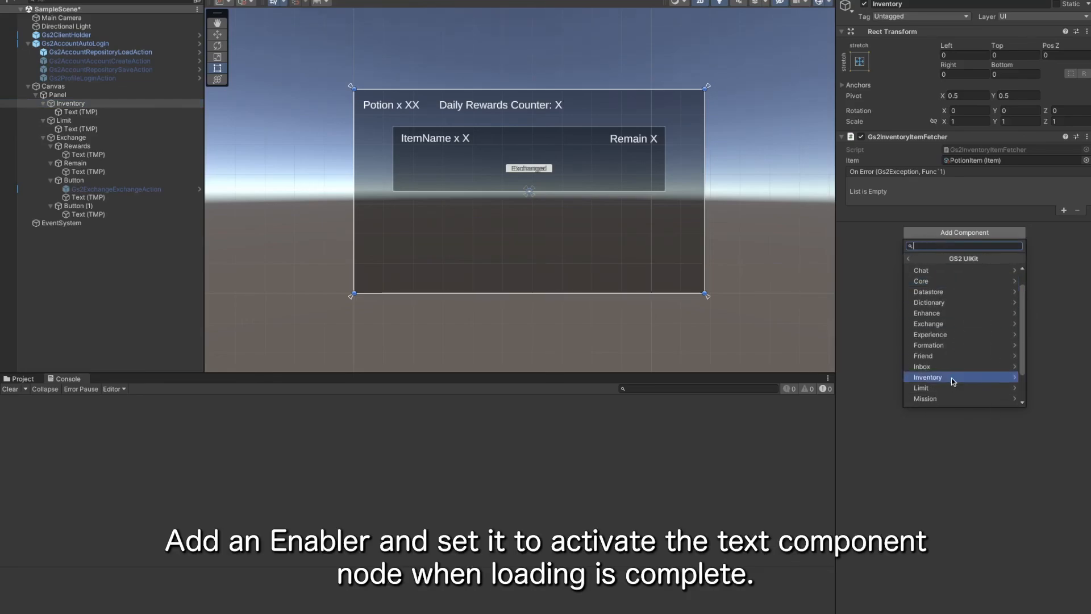
click(955, 377)
scroll(956, 366, down, 2)
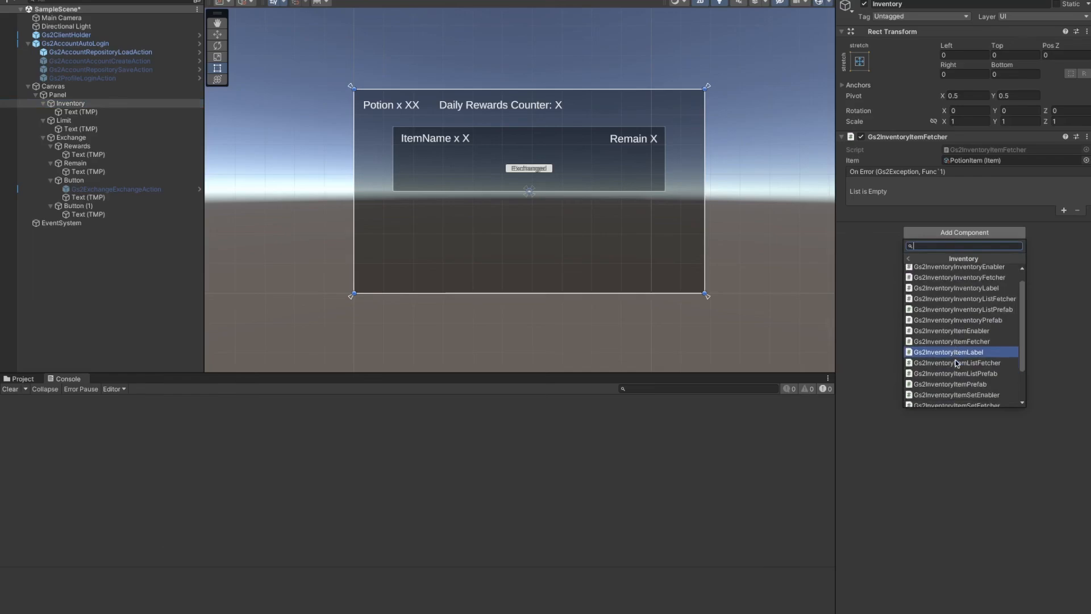
scroll(957, 362, down, 1)
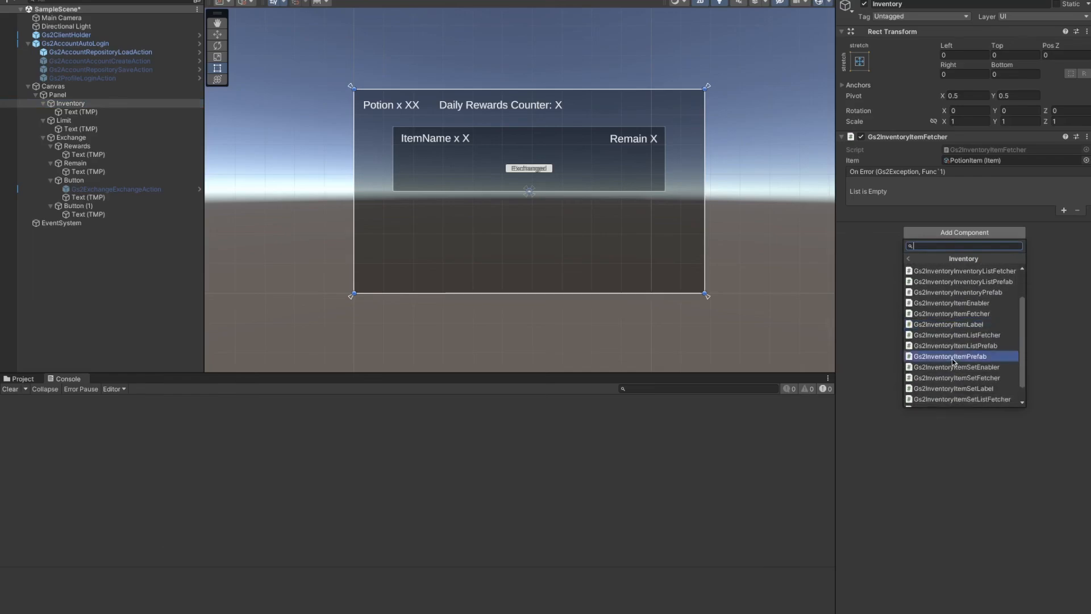
scroll(954, 362, down, 1)
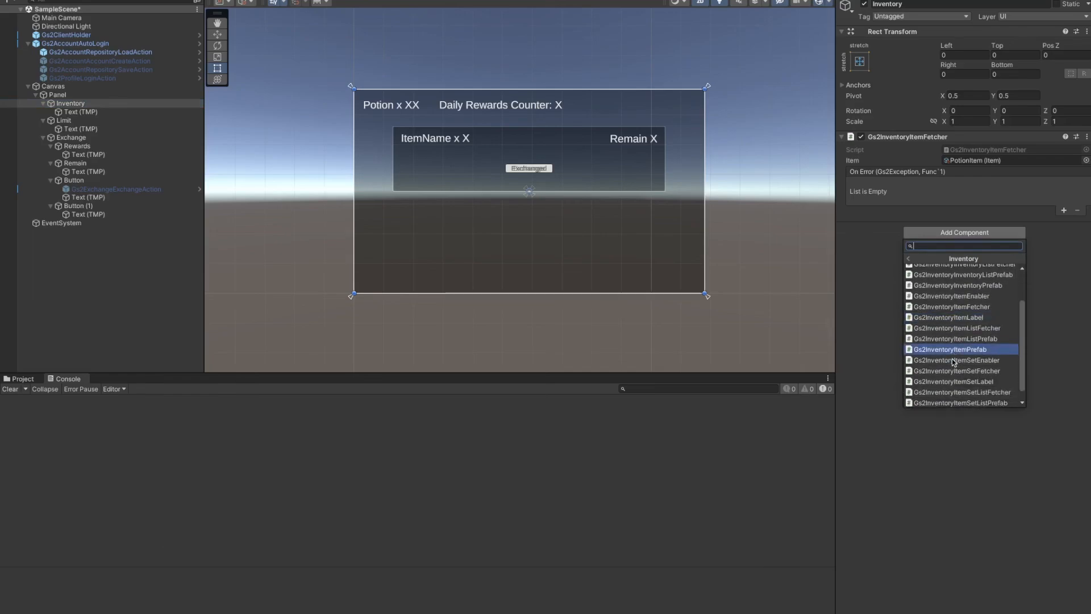
click(953, 297)
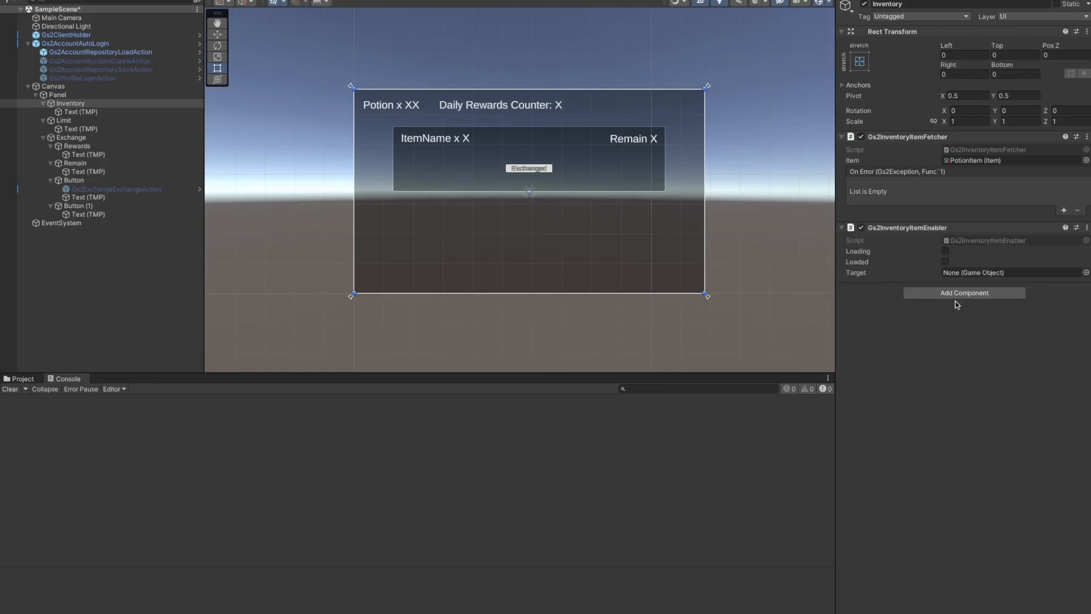
click(944, 263)
drag(94, 112, 978, 273)
Add a Gs2LimitCounterEnabler to the Limit object with Loaded enabled and its child Text (TMP) as the target
drag(52, 122, 52, 125)
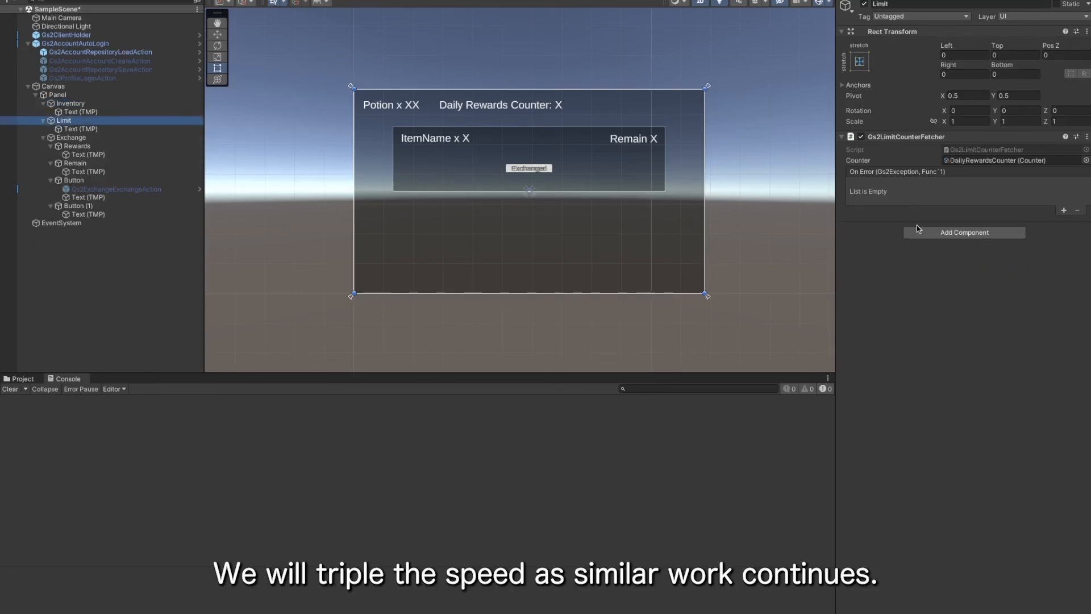
click(919, 232)
click(932, 301)
scroll(942, 330, down, 3)
click(944, 349)
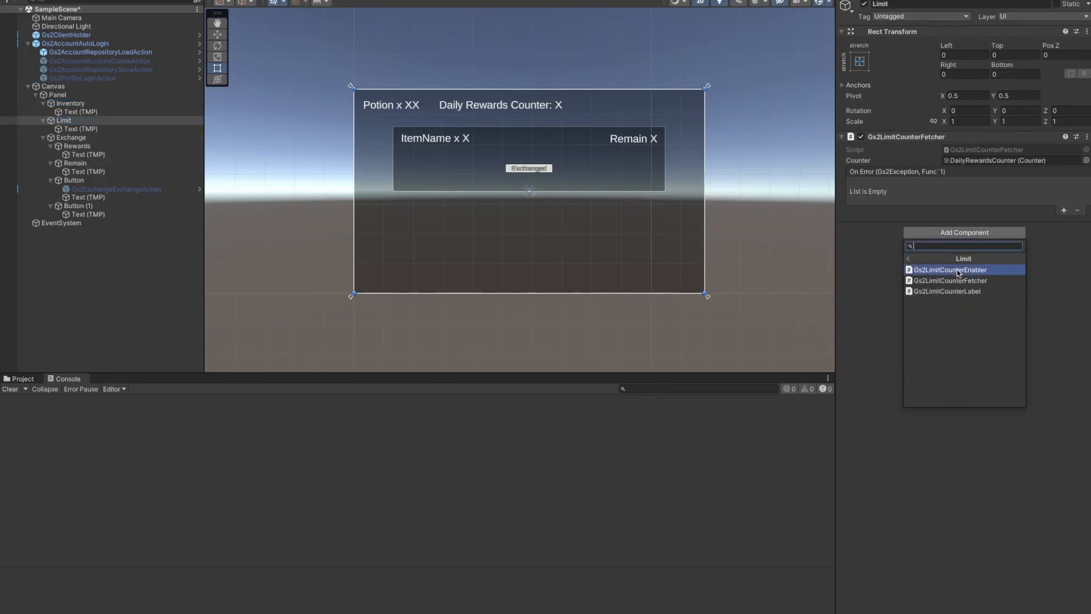
click(944, 337)
drag(91, 129, 977, 273)
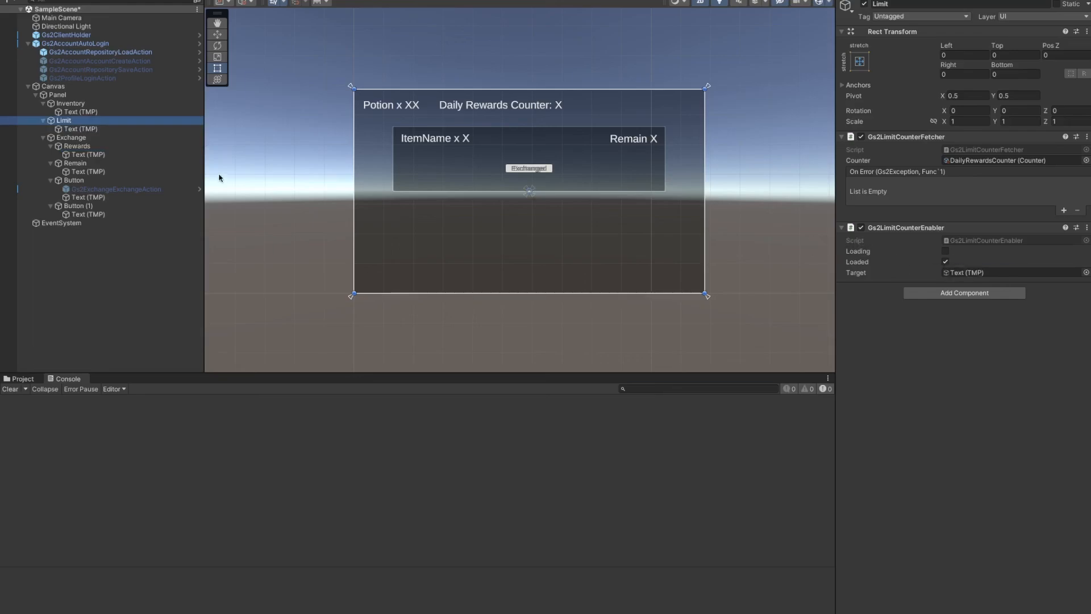
Create an empty child object named "Content" under the Exchange object
click(71, 138)
right_click(64, 138)
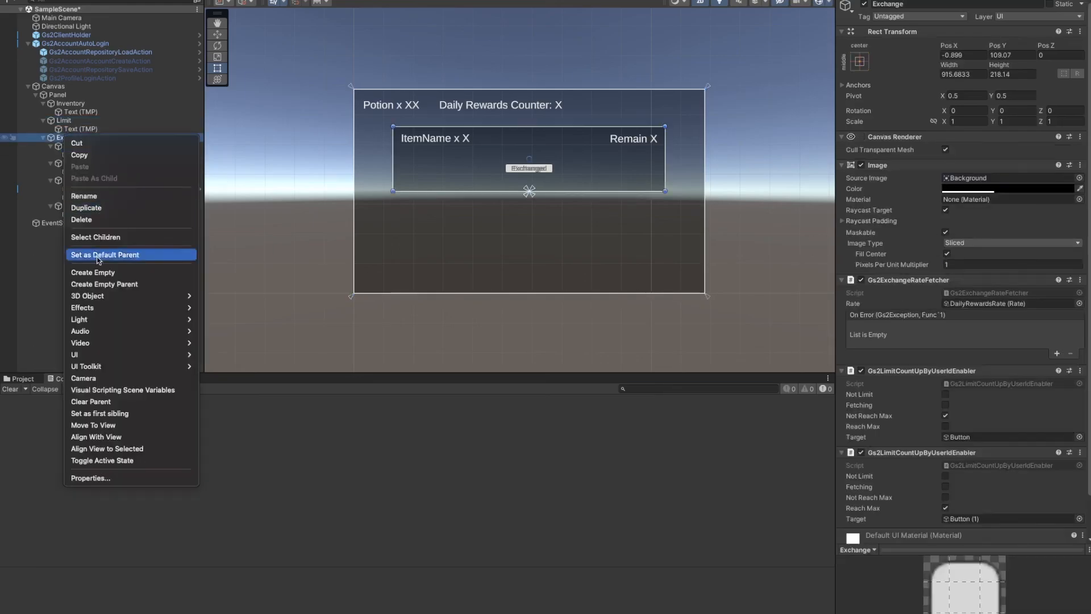
click(130, 258)
text(Content)
key(Return)
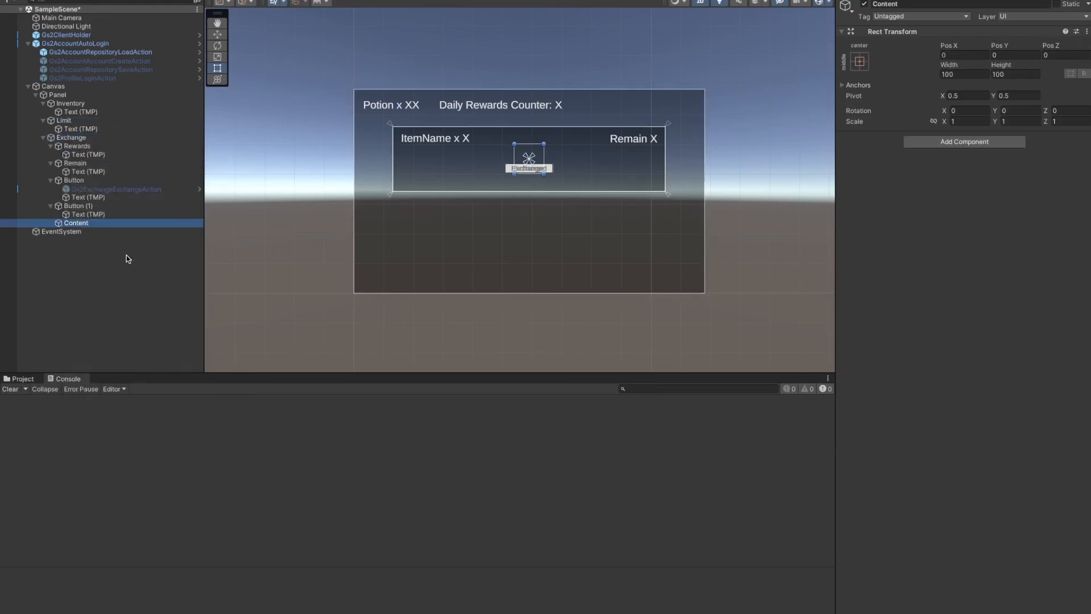
Stretch the Content object's anchors in both directions and set its left, top, right and bottom offsets to 0
click(860, 61)
click(975, 221)
click(958, 52)
text(0)
key(Tab)
key(0)
key(Tab)
key(Tab)
key(0)
key(Tab)
key(0)
Move Rewards, Remain, Button and Button (1) into the Content object under Exchange
click(50, 206)
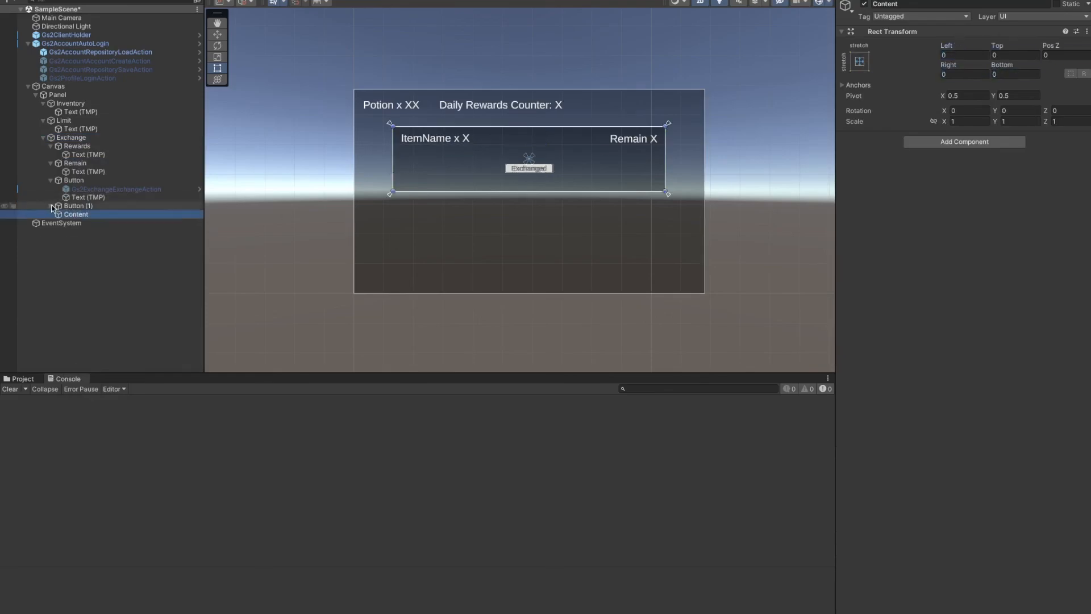
click(51, 180)
click(51, 163)
click(55, 147)
click(50, 146)
shift+click(73, 171)
drag(73, 172, 75, 180)
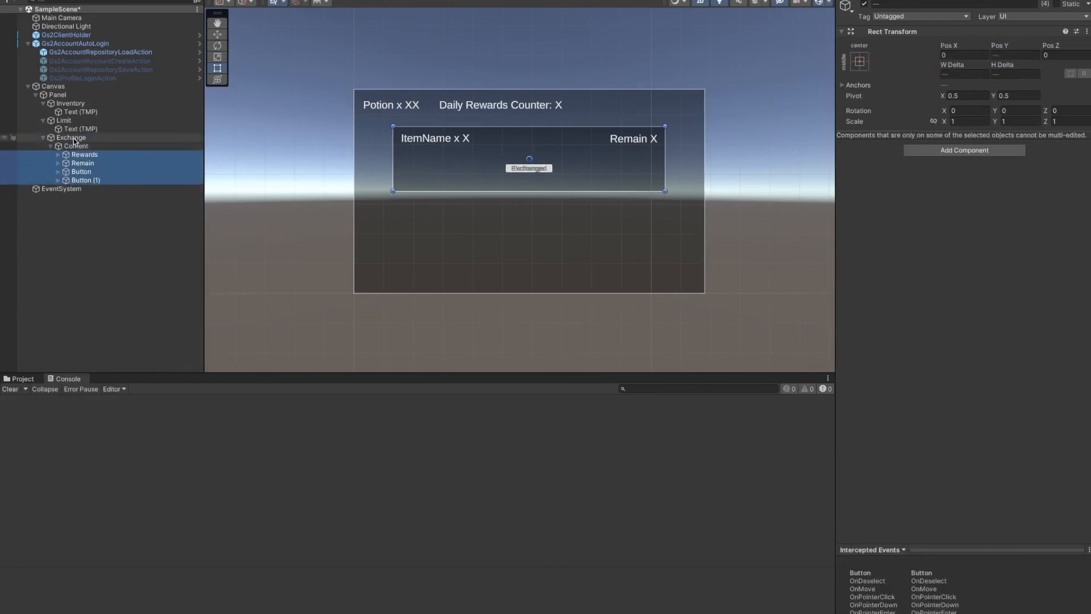
Add a Gs2ExchangeRateEnabler to the Exchange object with Loaded enabled and Content as its target
click(75, 138)
scroll(916, 328, down, 3)
click(941, 532)
click(917, 557)
click(932, 590)
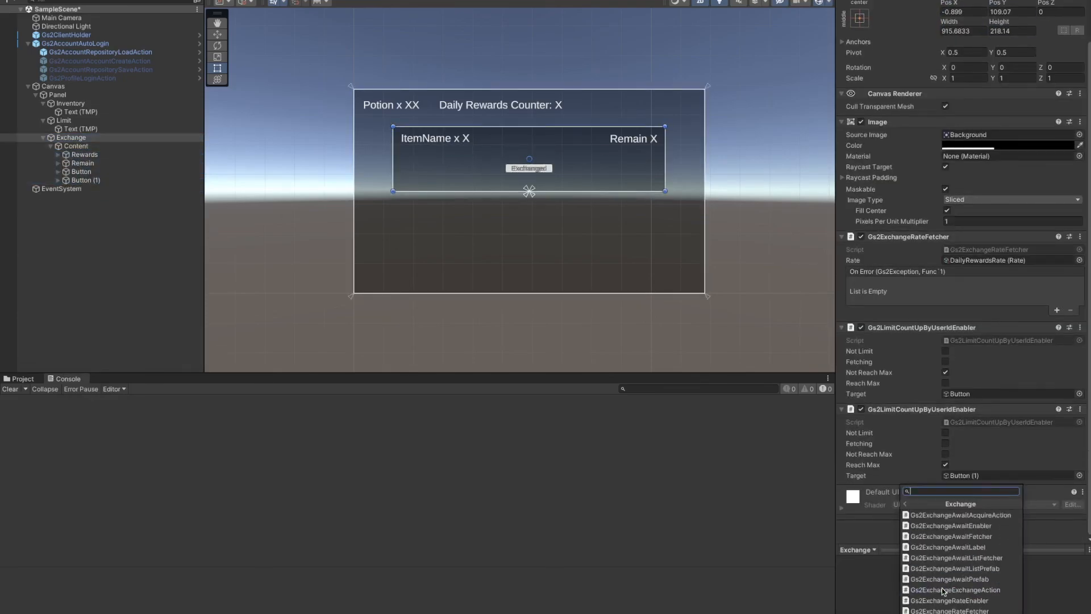
click(973, 601)
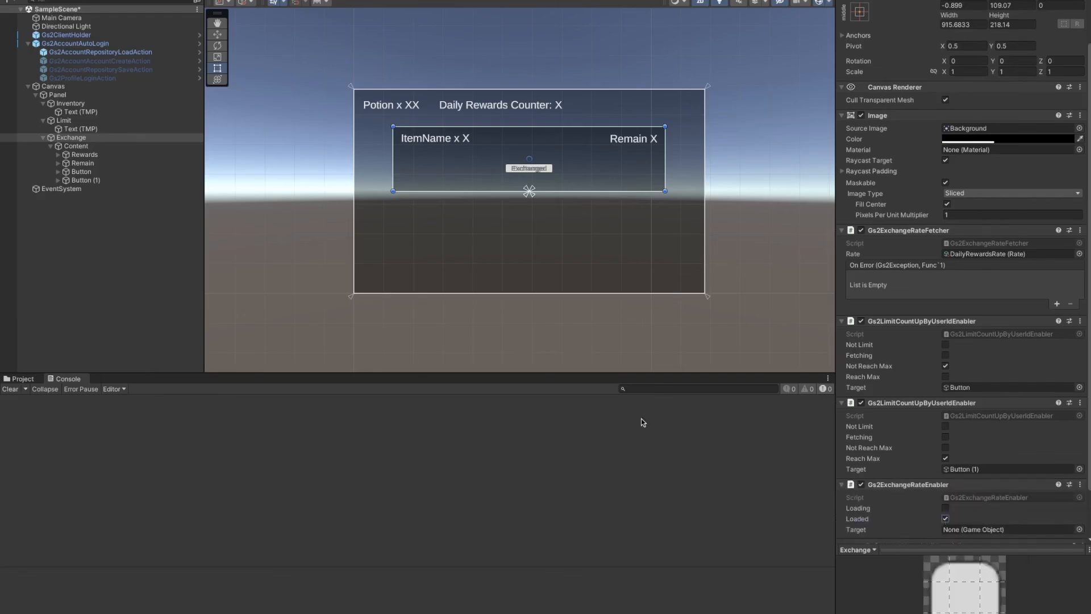
drag(75, 146, 974, 525)
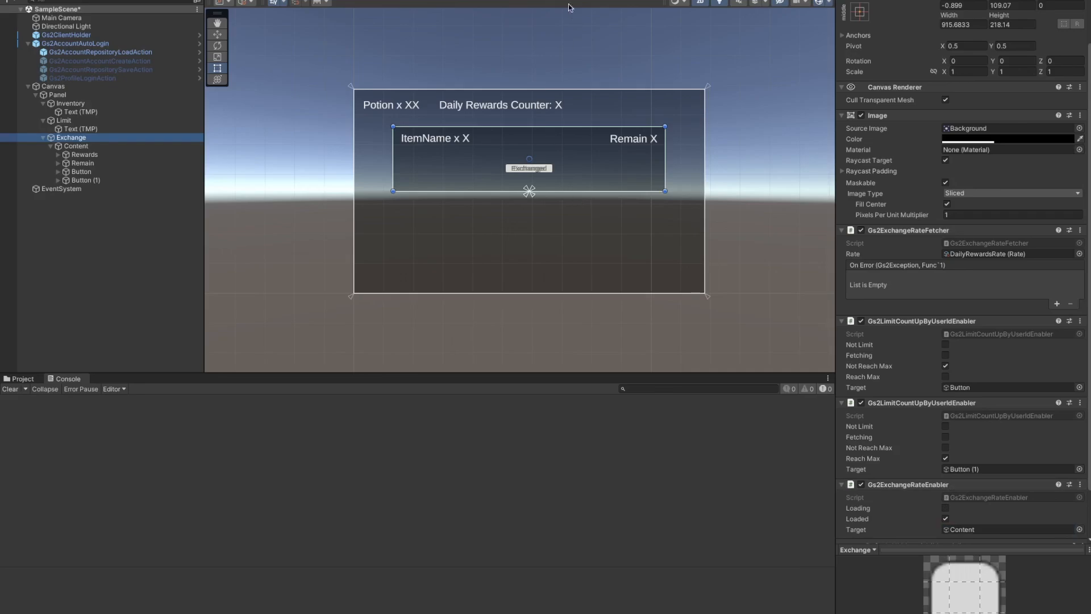
Run the scene to test that the displays stay hidden while loading
click(546, 1)
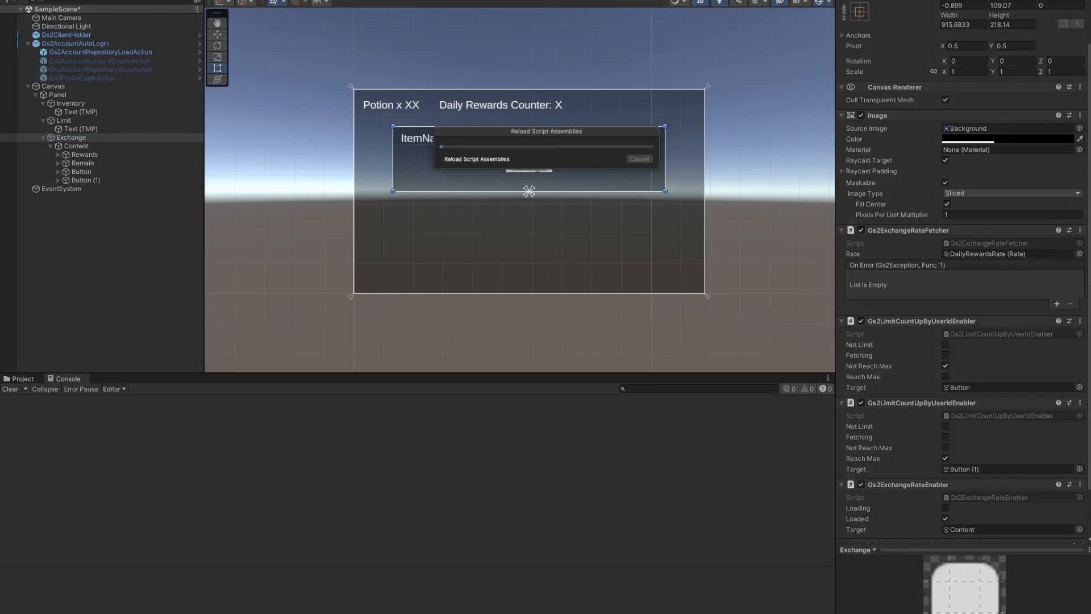